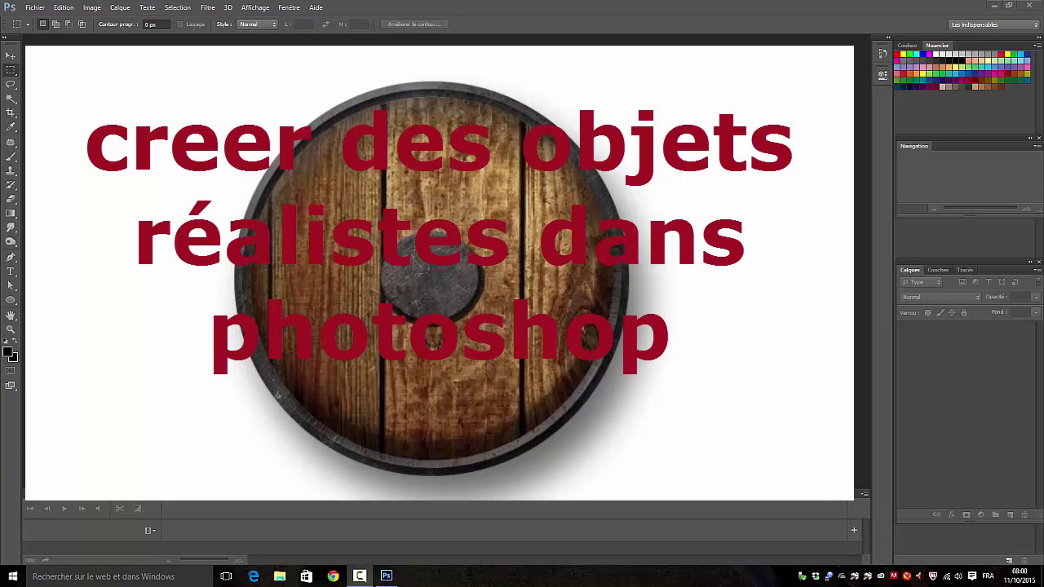
Create a new untitled document with a white background using the default Nouveau settings
click(33, 9)
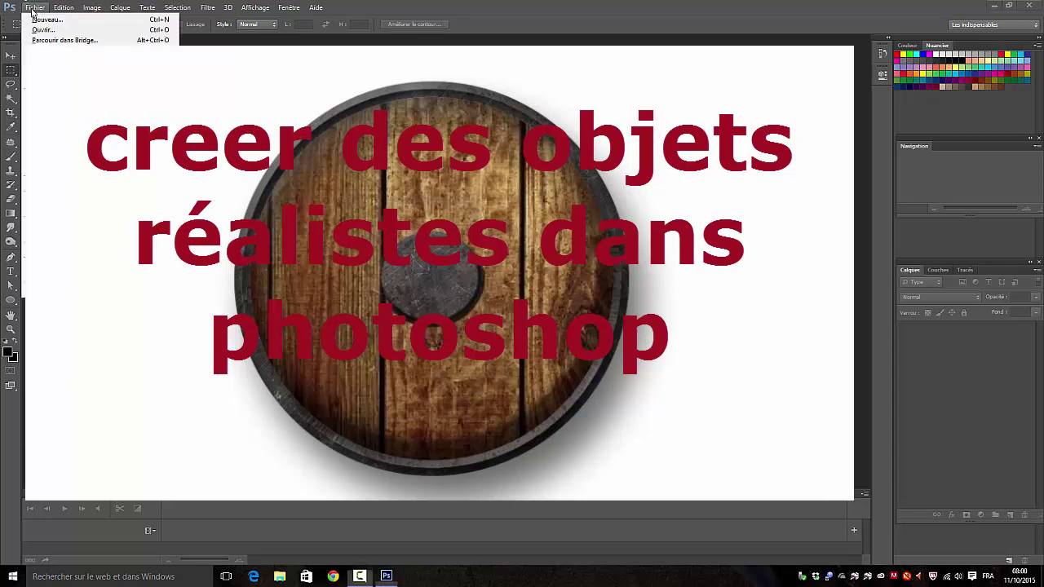
click(43, 29)
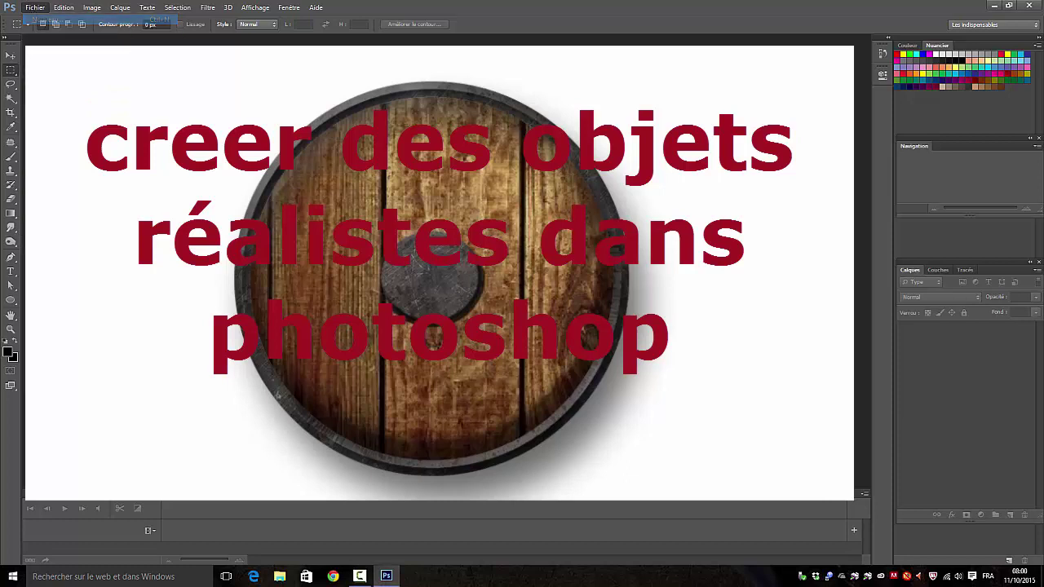
key(Return)
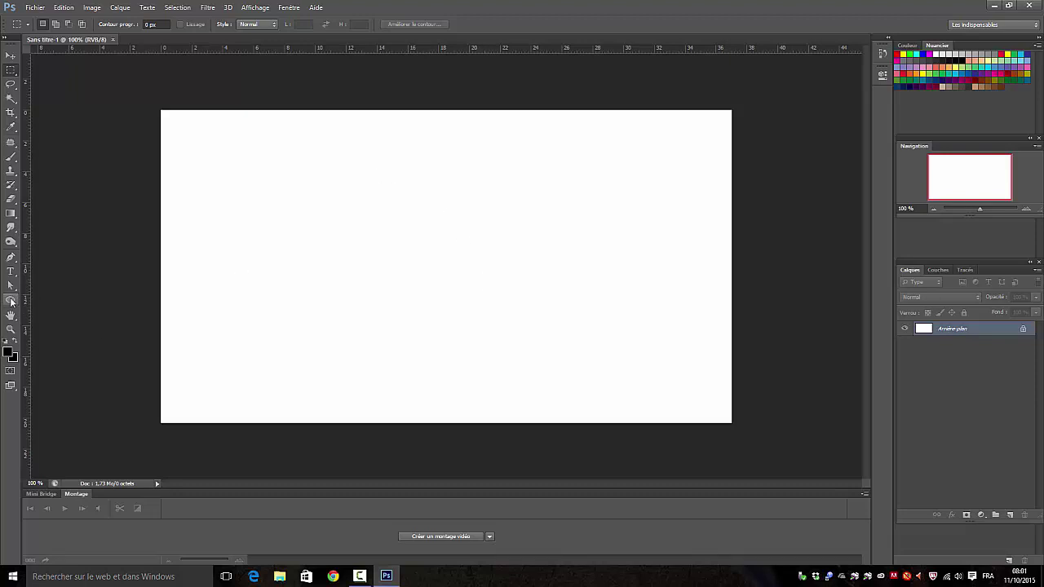
Choose the Ellipse tool and set its stroke width to 20 pt
click(10, 302)
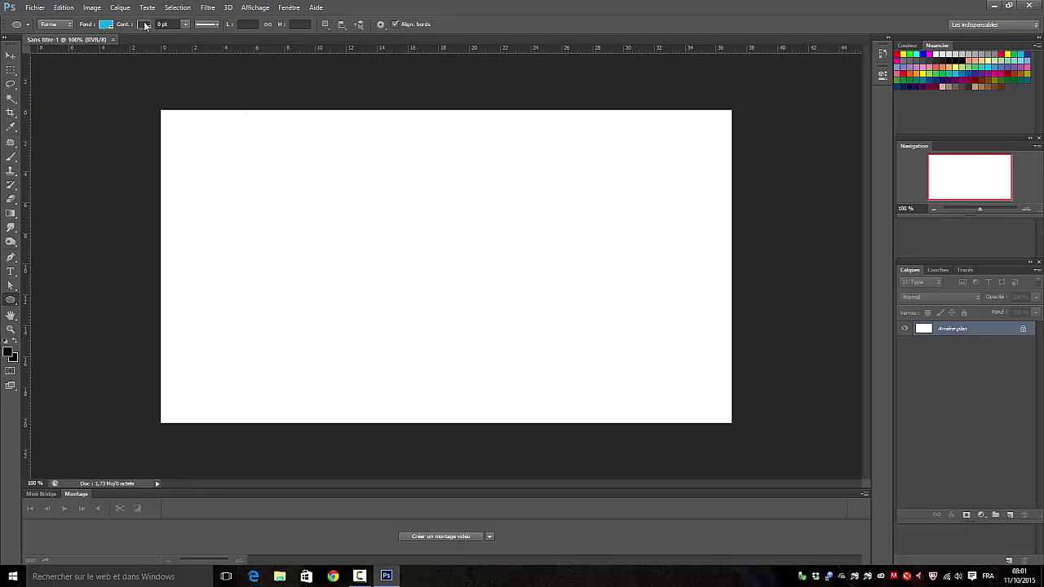
click(186, 24)
drag(209, 36, 213, 37)
key(Return)
text(20pt)
Create a 500 × 500 px circle by entering exact width and height
click(415, 261)
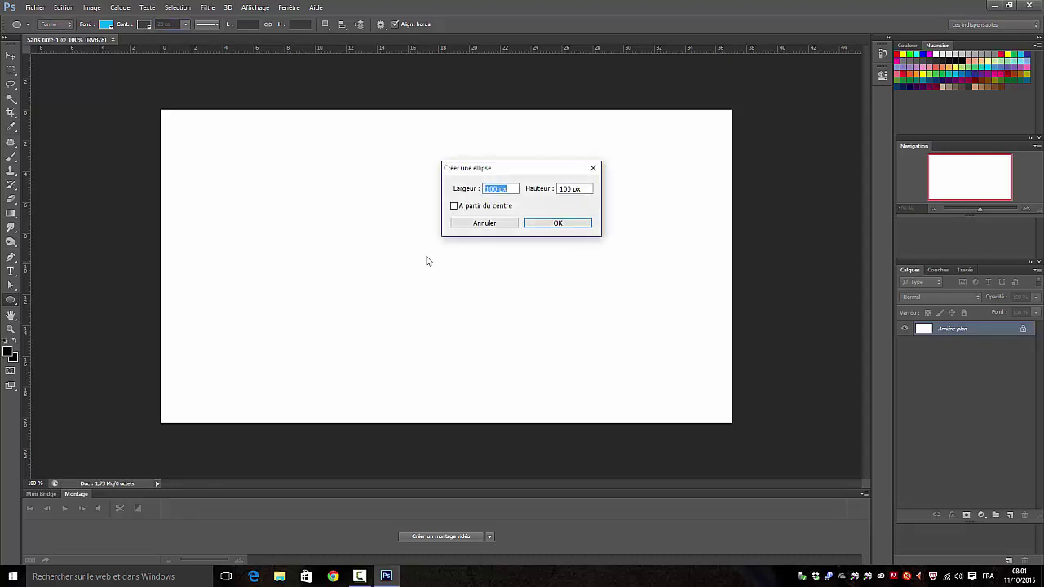
drag(499, 189, 475, 187)
text(5)
click(570, 189)
click(570, 189)
drag(570, 189, 551, 189)
text(500)
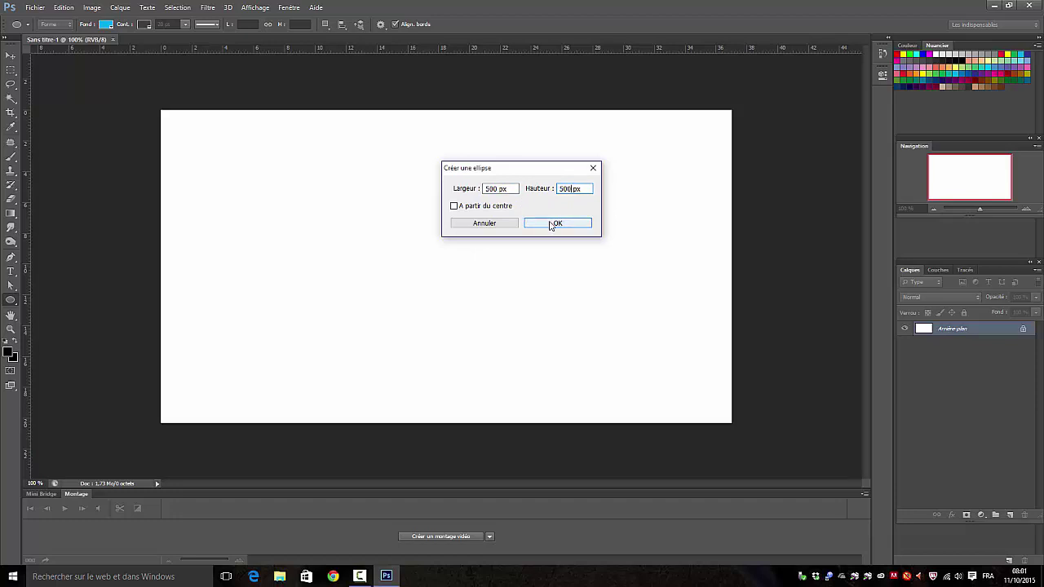
click(550, 224)
Move the circle onto the canvas and centre it
click(11, 56)
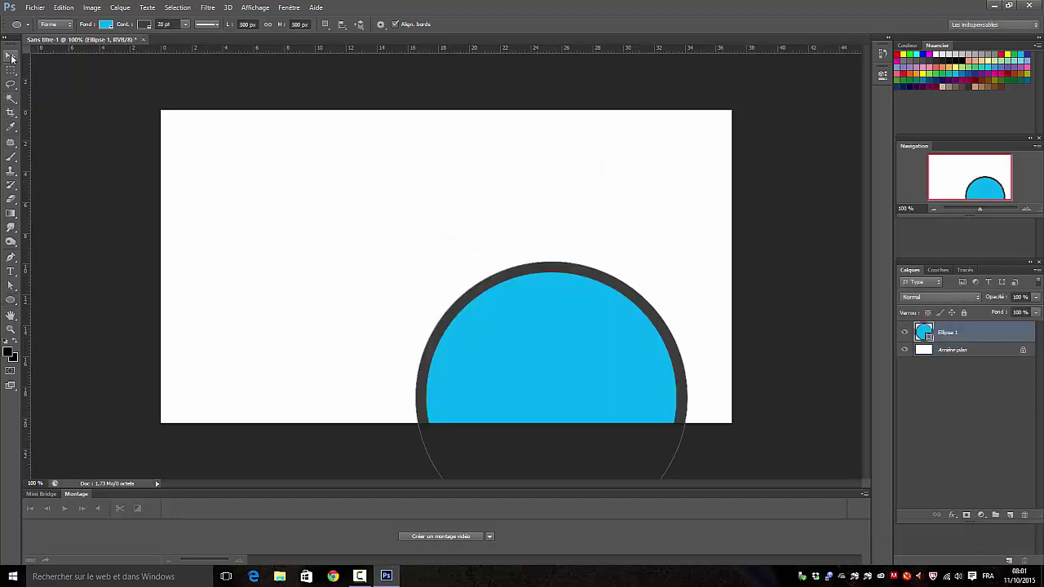
drag(567, 274, 447, 154)
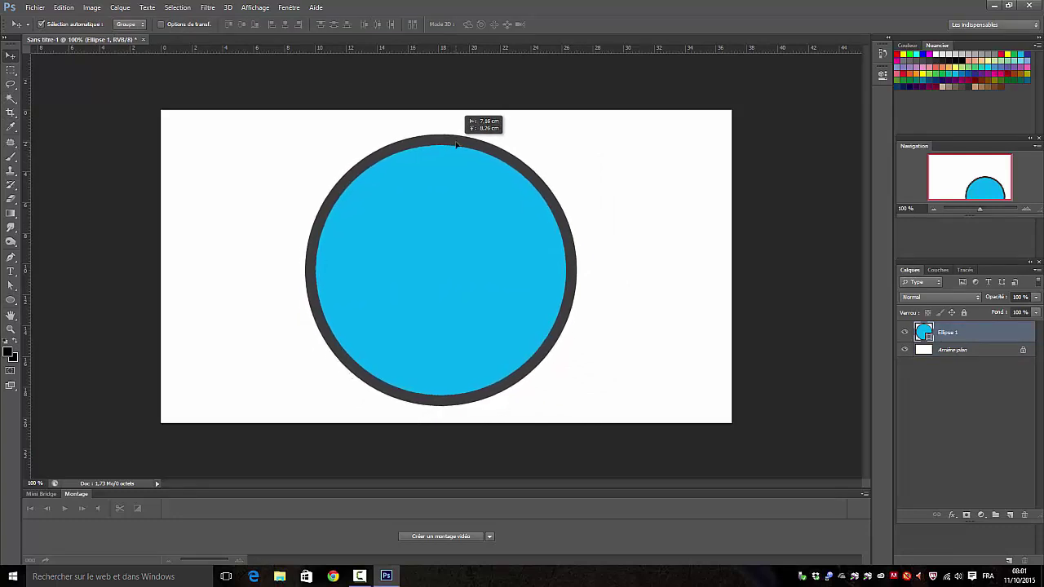
drag(448, 154, 458, 142)
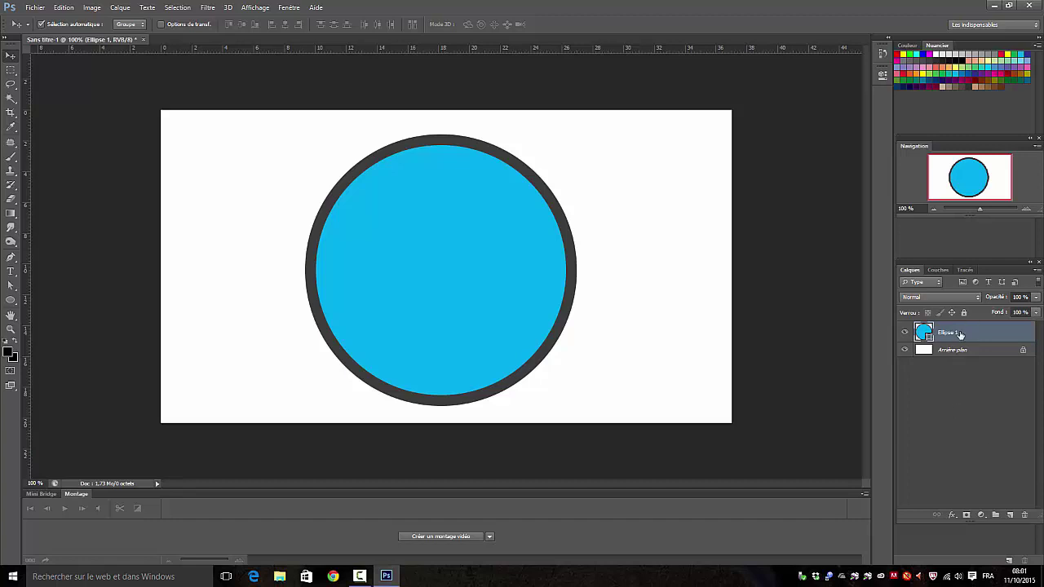
Rasterize the Ellipse 1 layer and duplicate it as Ellipse 1 copie
right_click(960, 334)
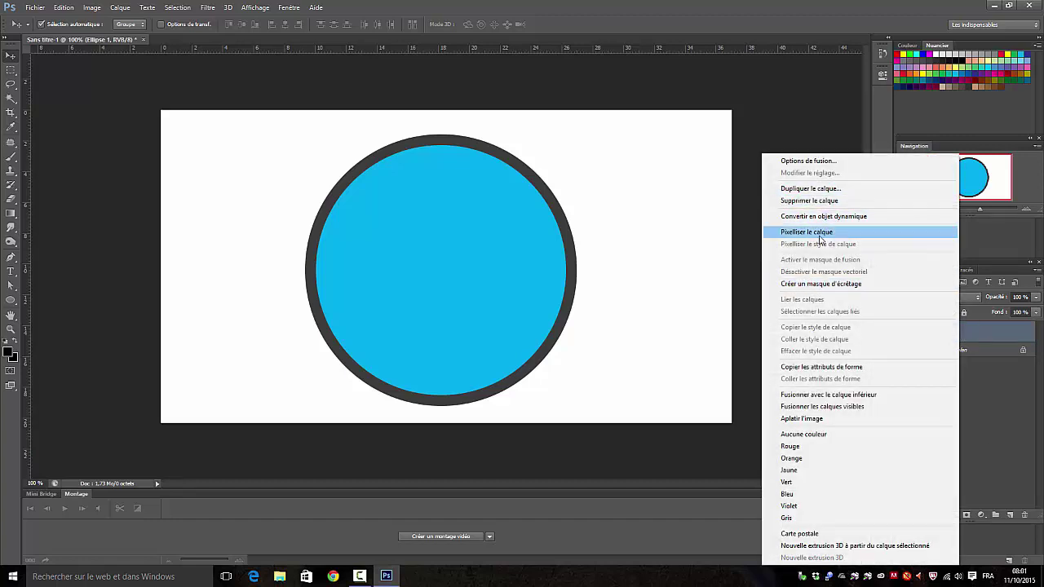
click(808, 233)
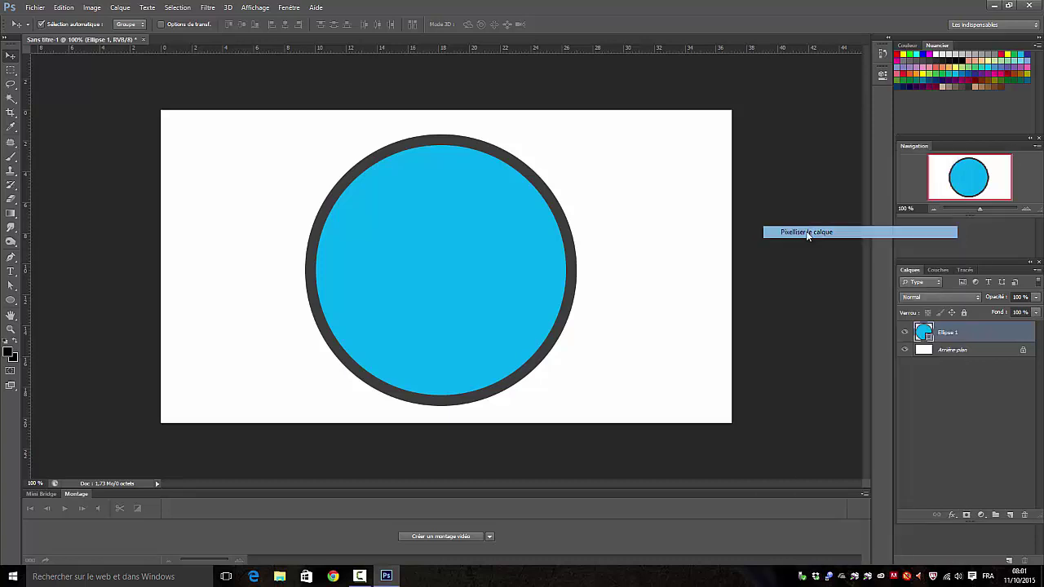
drag(966, 331, 1011, 515)
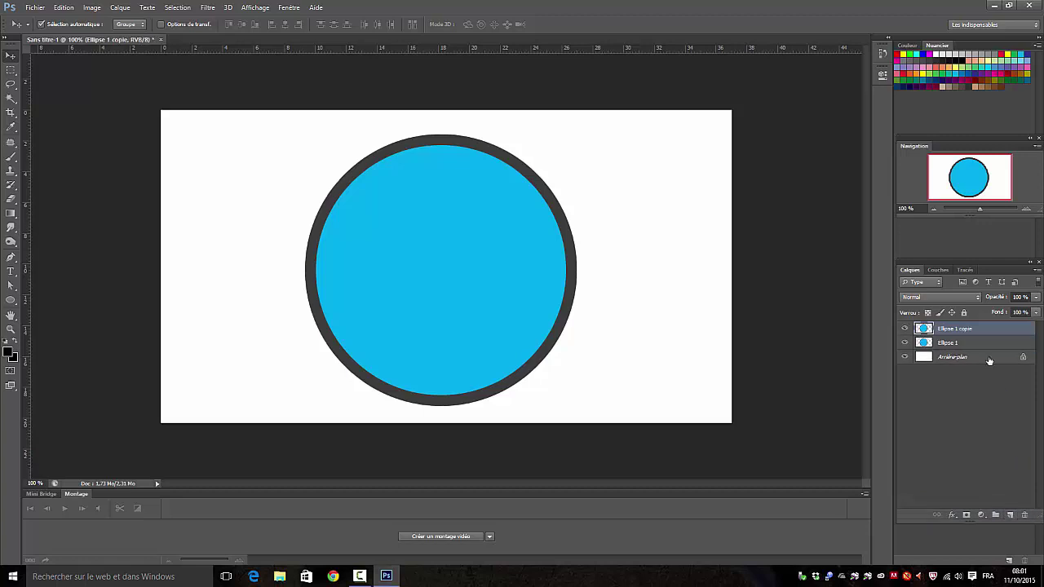
Magic-wand the blue interior and erase it from Ellipse 1 copie with Edition > Effacer
click(11, 98)
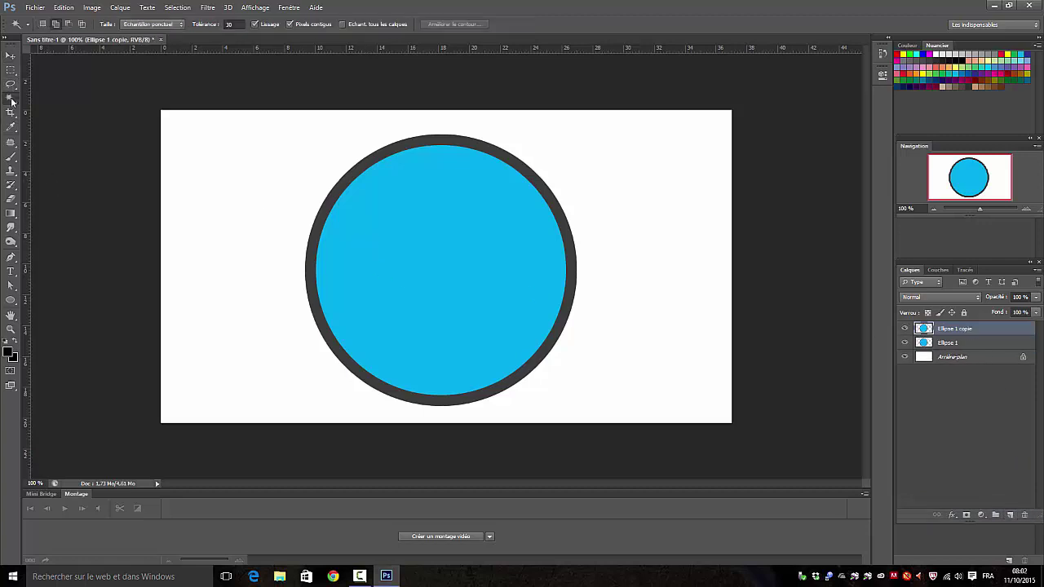
click(439, 247)
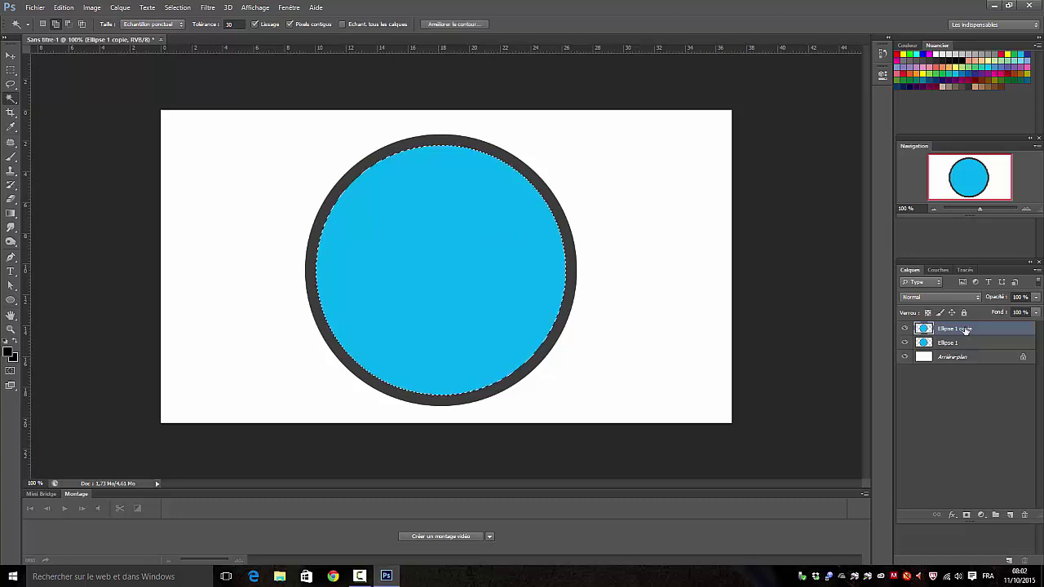
click(69, 9)
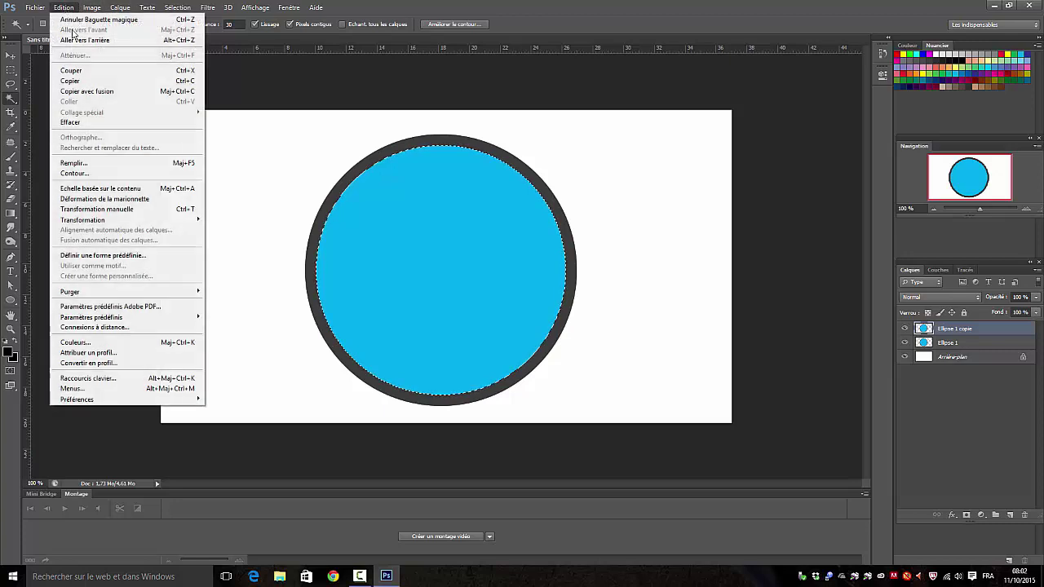
click(82, 122)
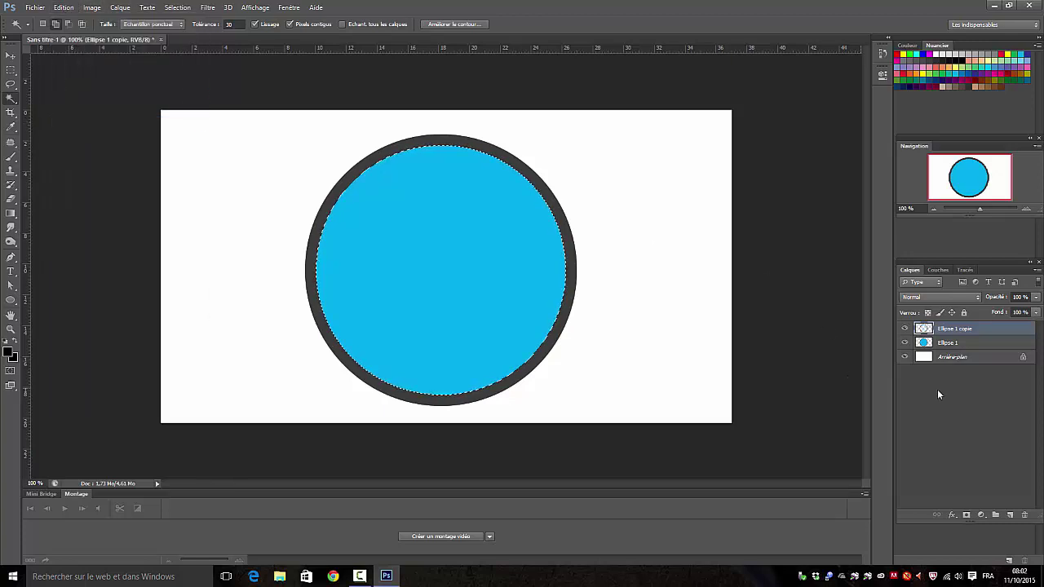
Hide and reshow Ellipse 1 to check the ring, then select Ellipse 1
click(904, 343)
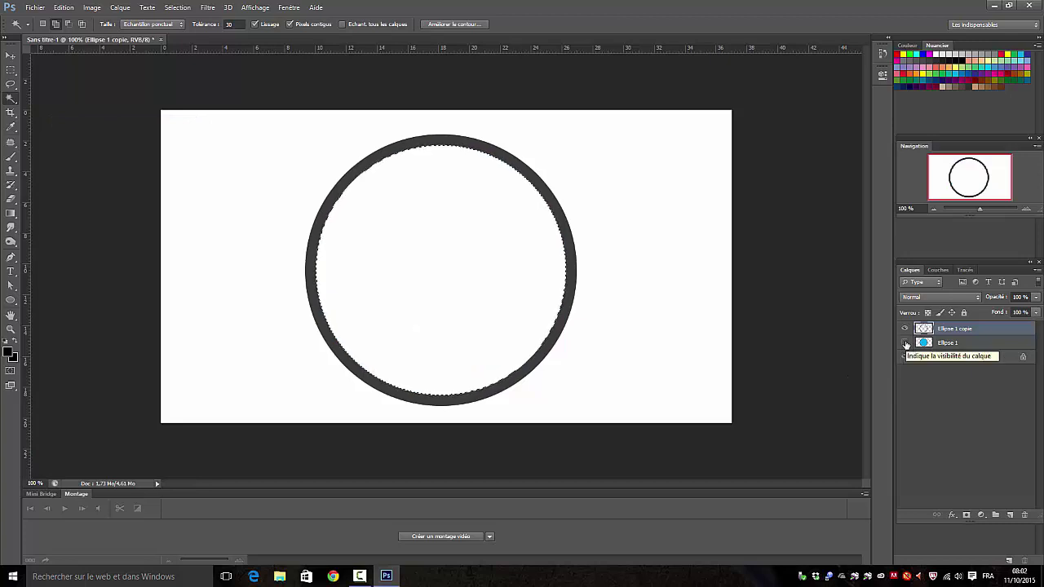
click(905, 344)
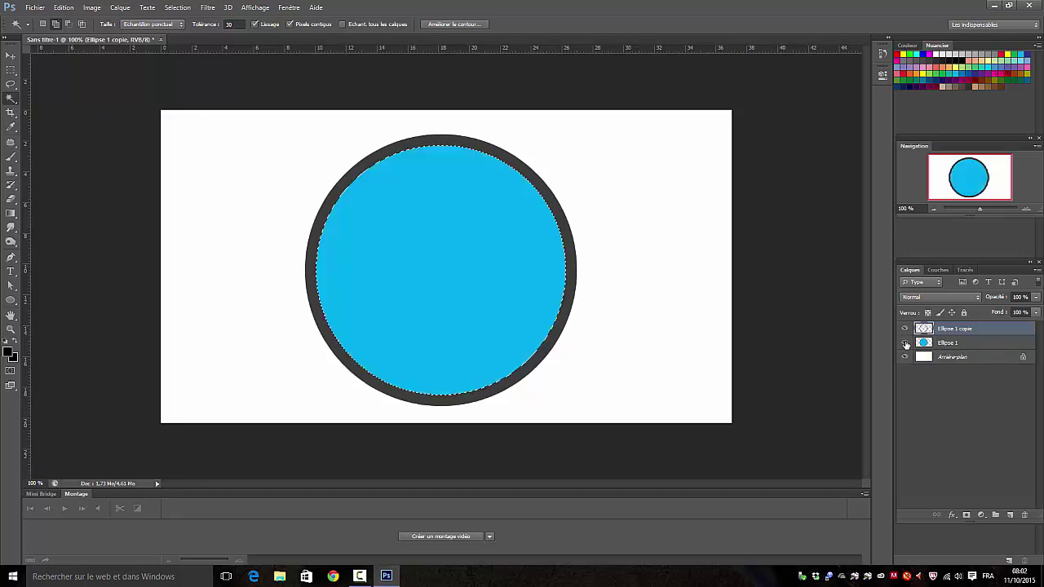
click(947, 346)
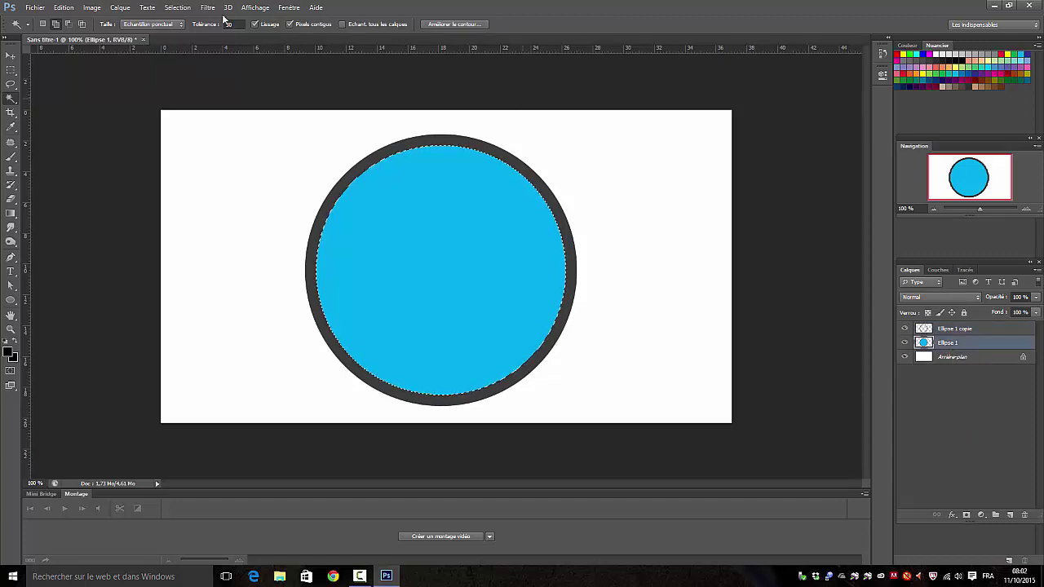
Invert the selection, erase the dark ring from Ellipse 1, then deselect
click(176, 8)
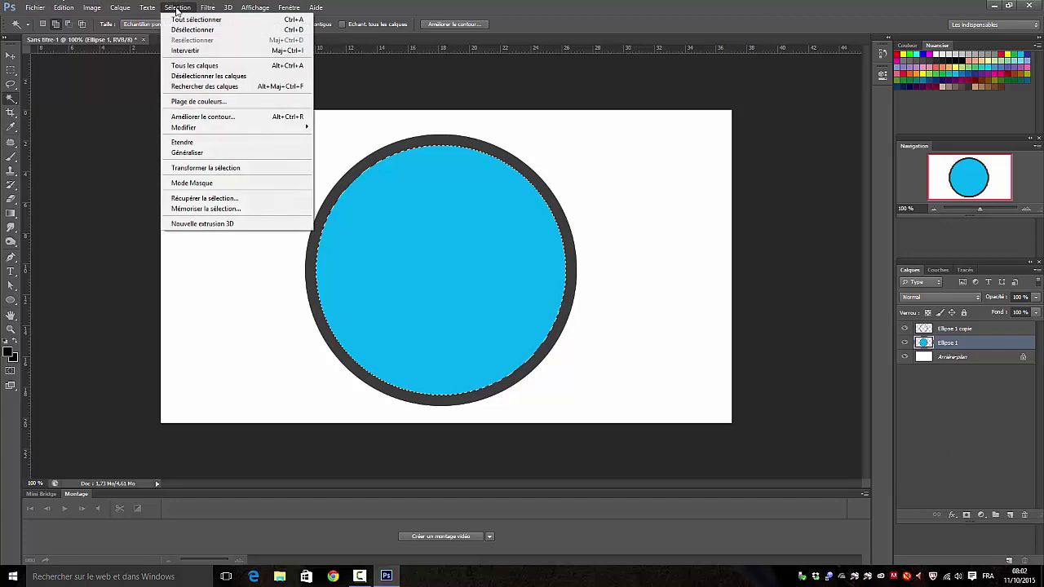
click(185, 52)
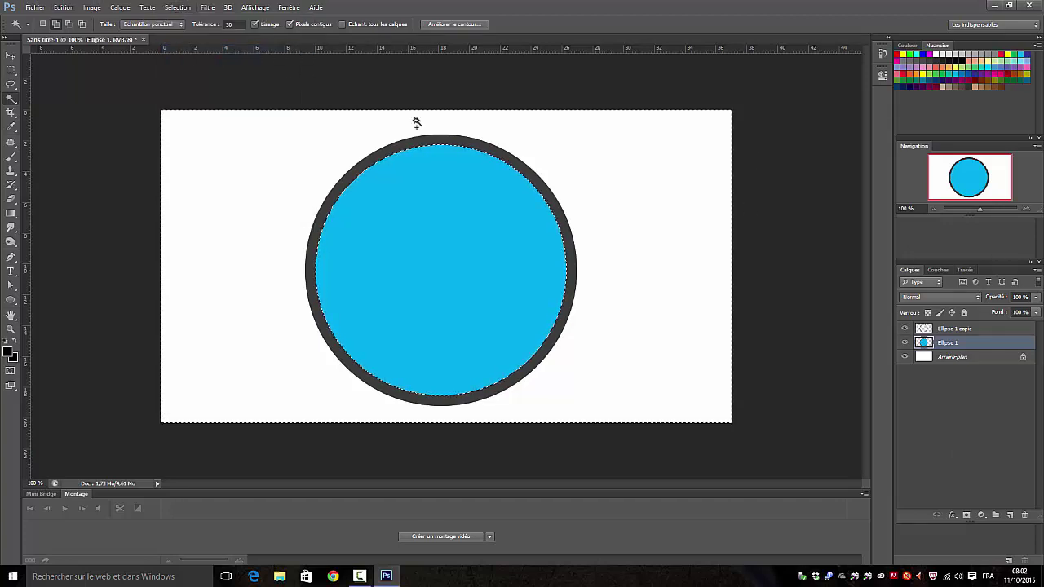
click(64, 8)
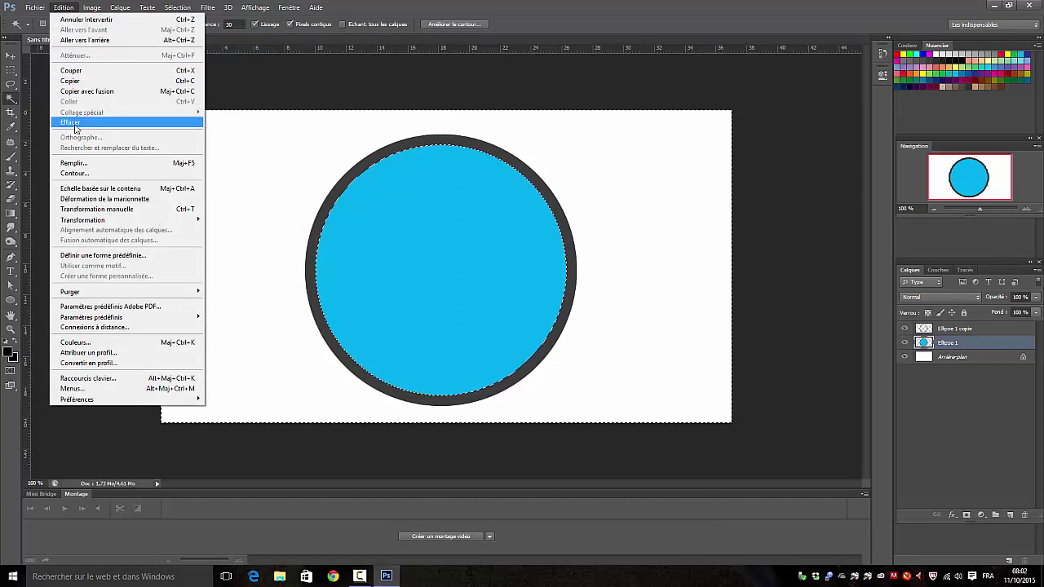
click(74, 124)
click(177, 8)
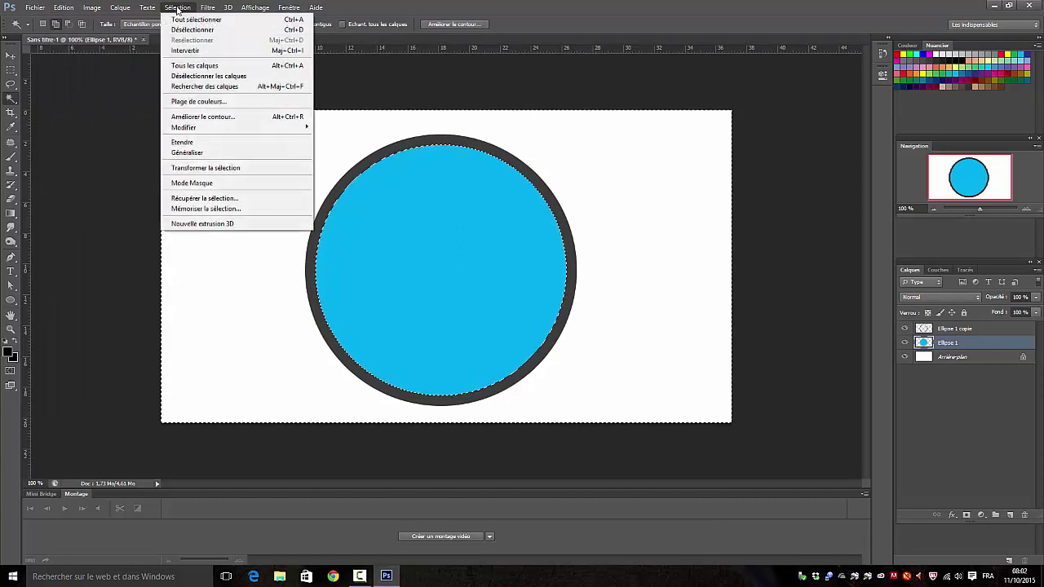
click(189, 29)
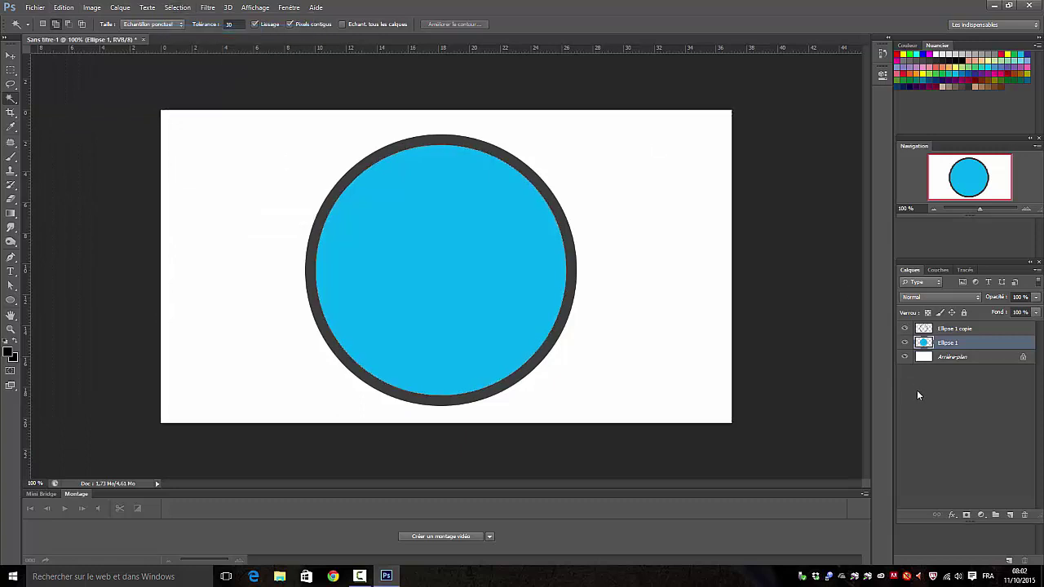
Toggle both Ellipse layers' visibility to check the ring and disc separately
click(934, 417)
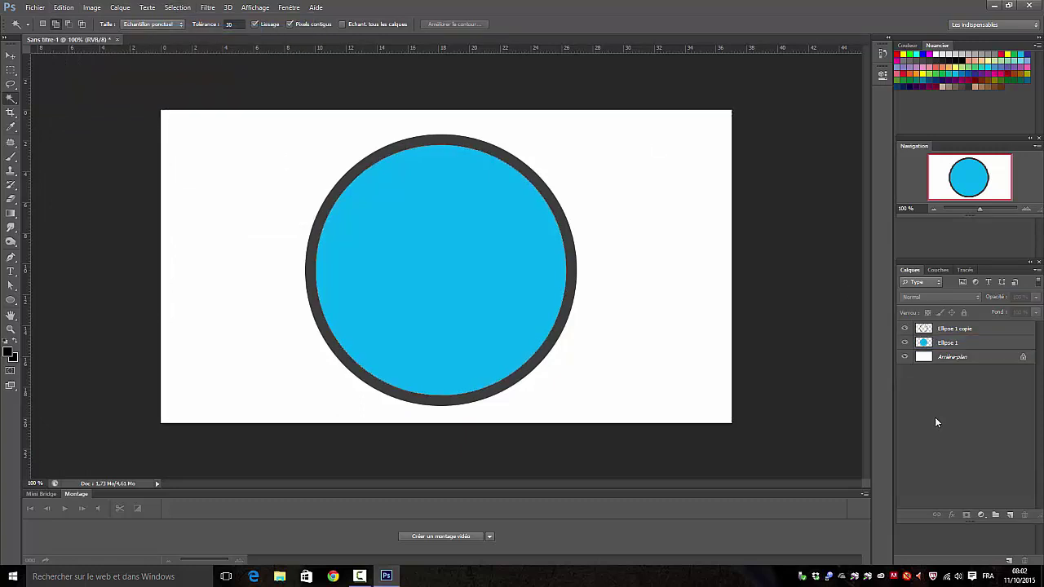
click(903, 344)
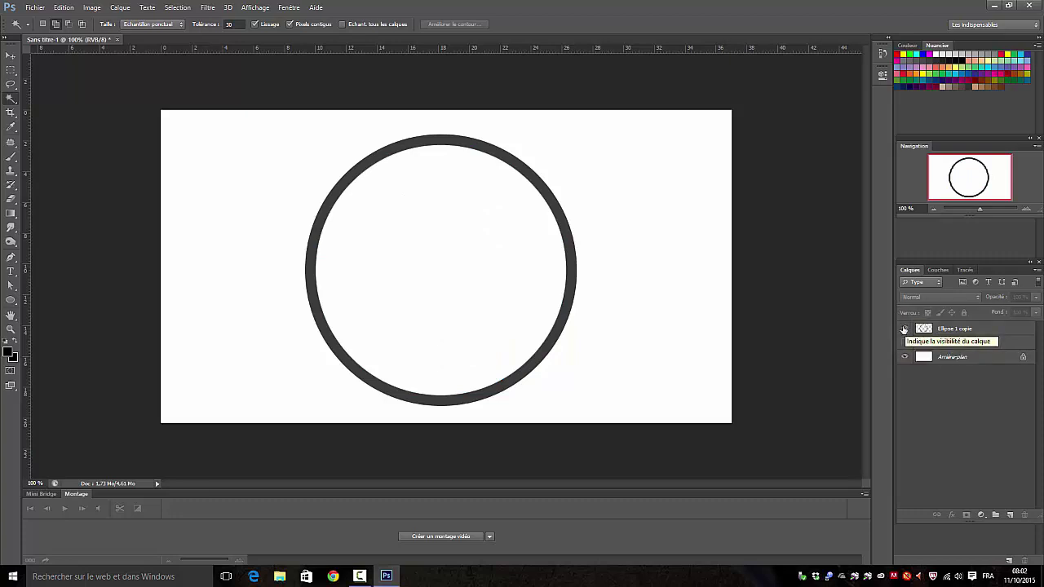
click(903, 329)
click(904, 344)
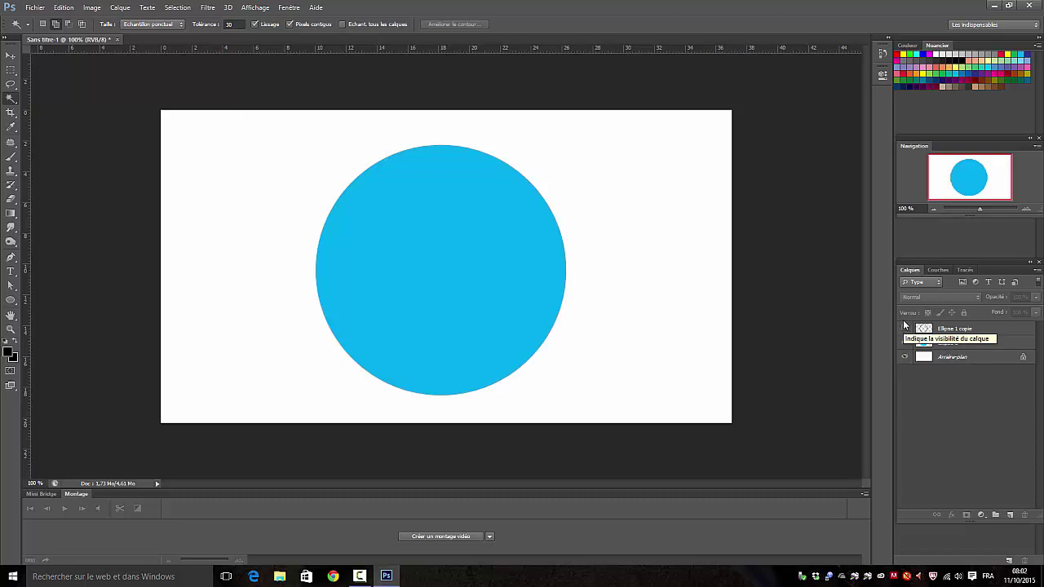
click(904, 329)
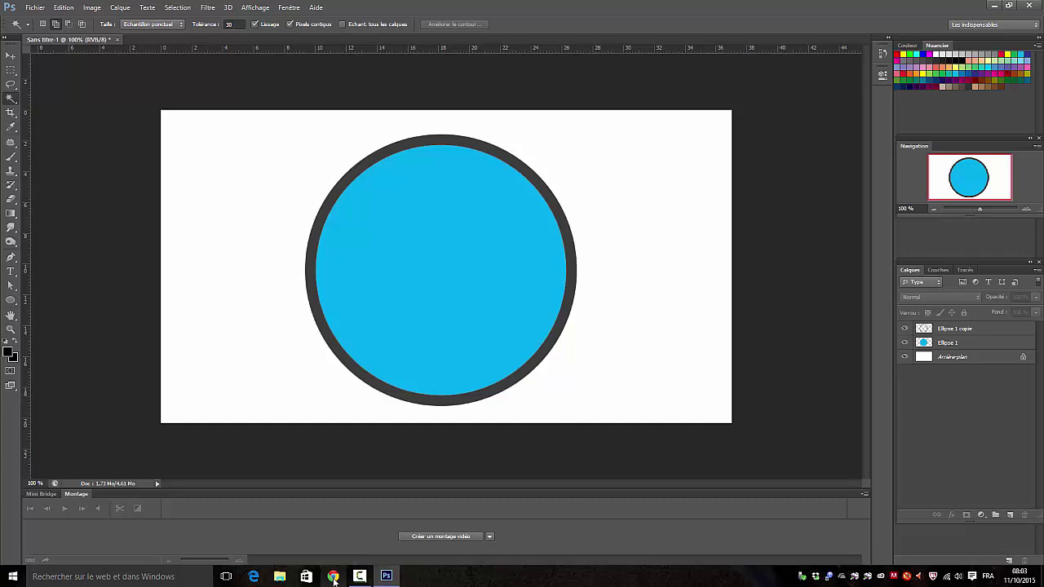
Search Google Images for 'texture planches' and browse the results
click(334, 577)
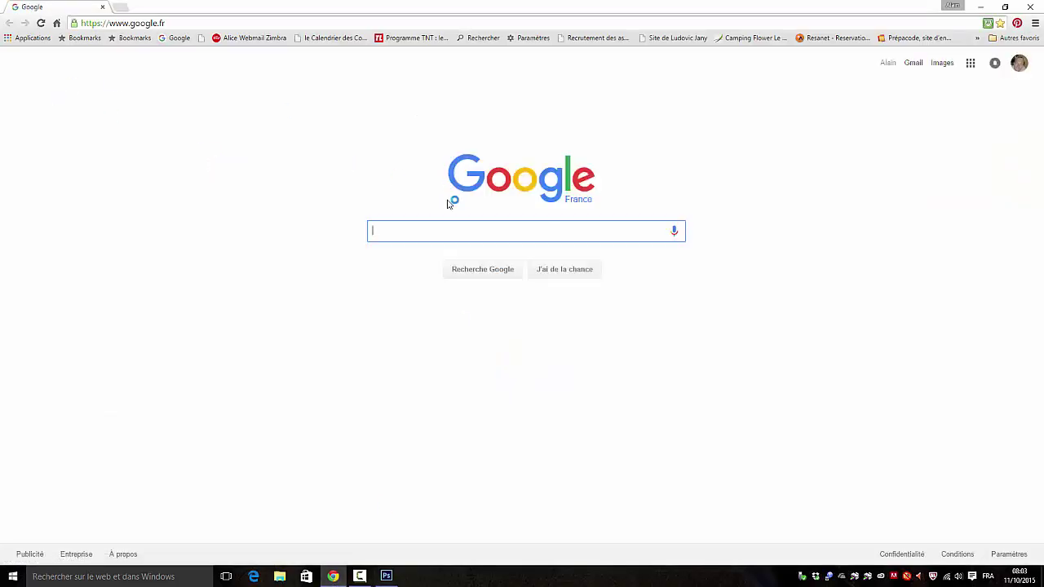
text(text)
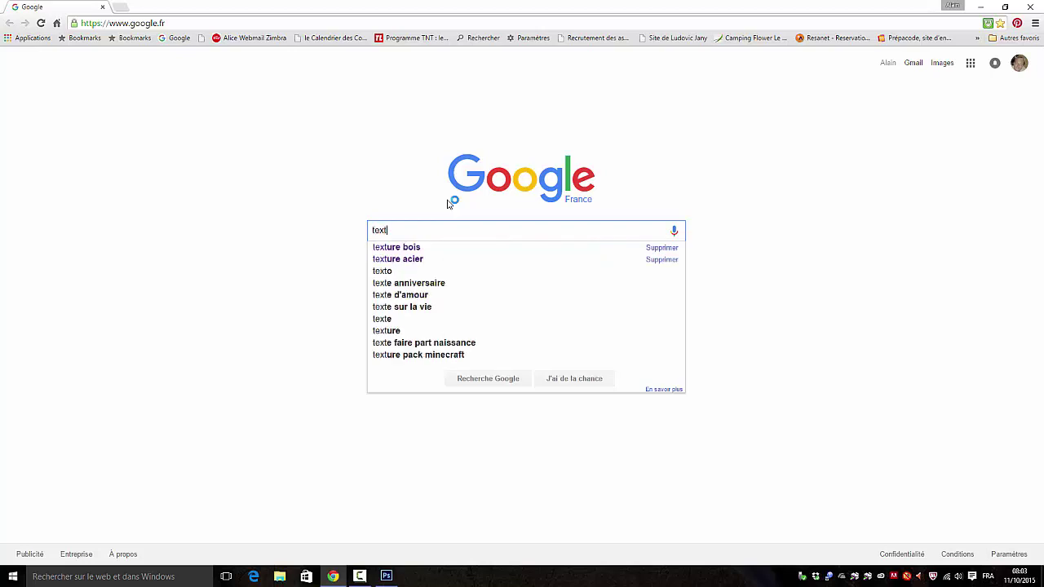
text(ure)
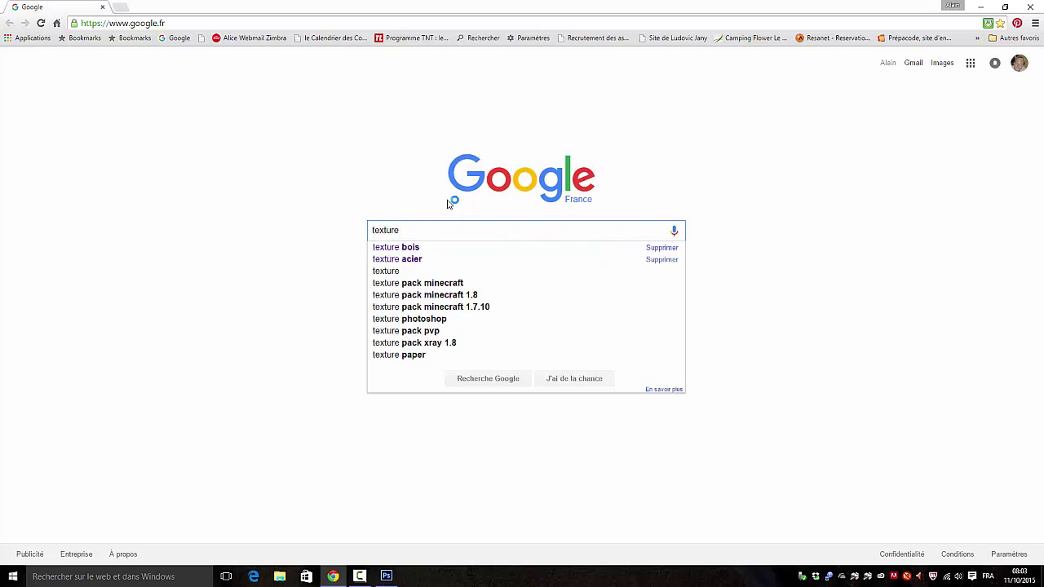
text( pla)
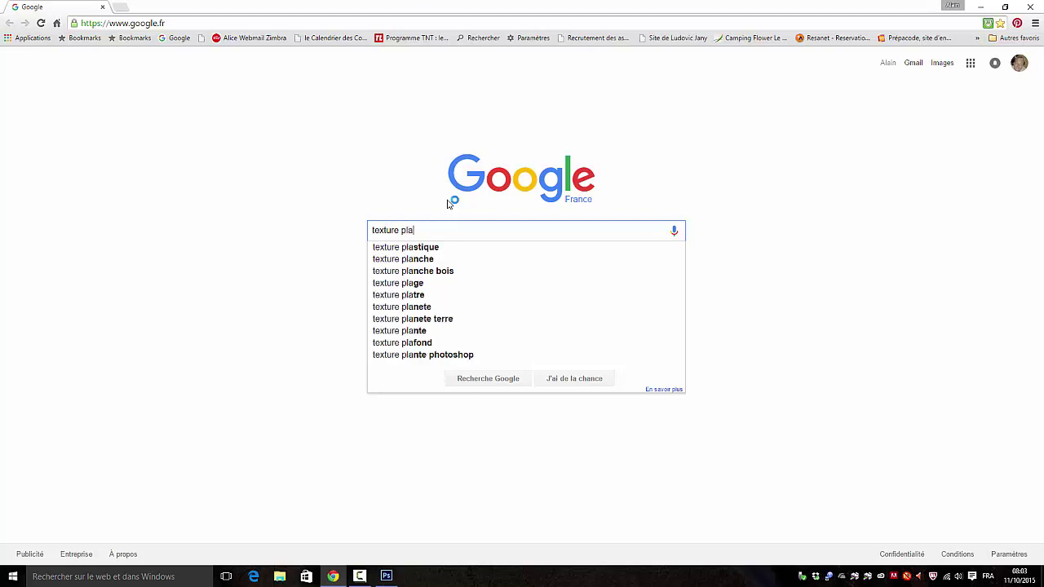
text(nche)
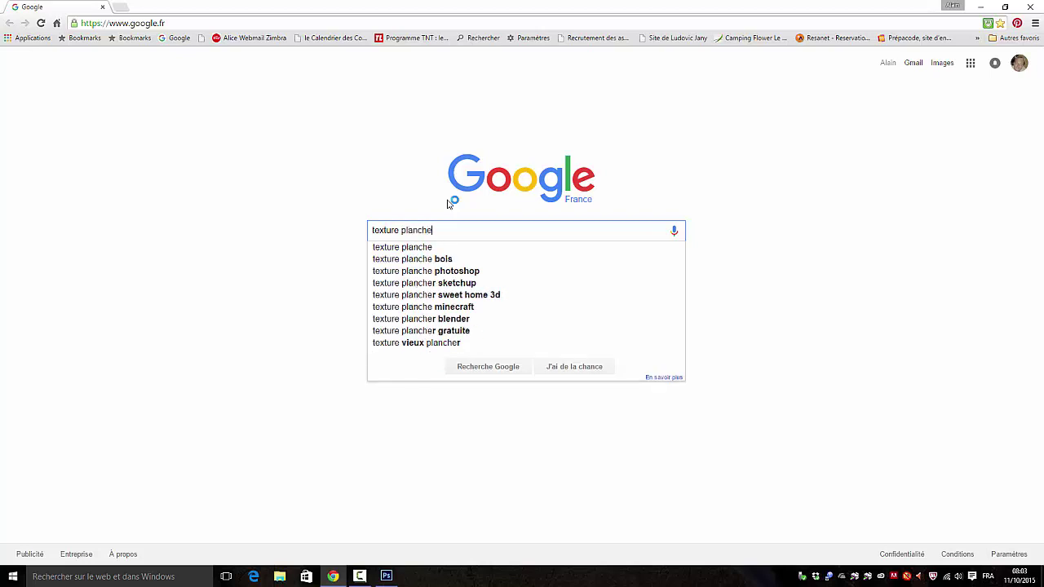
text(s)
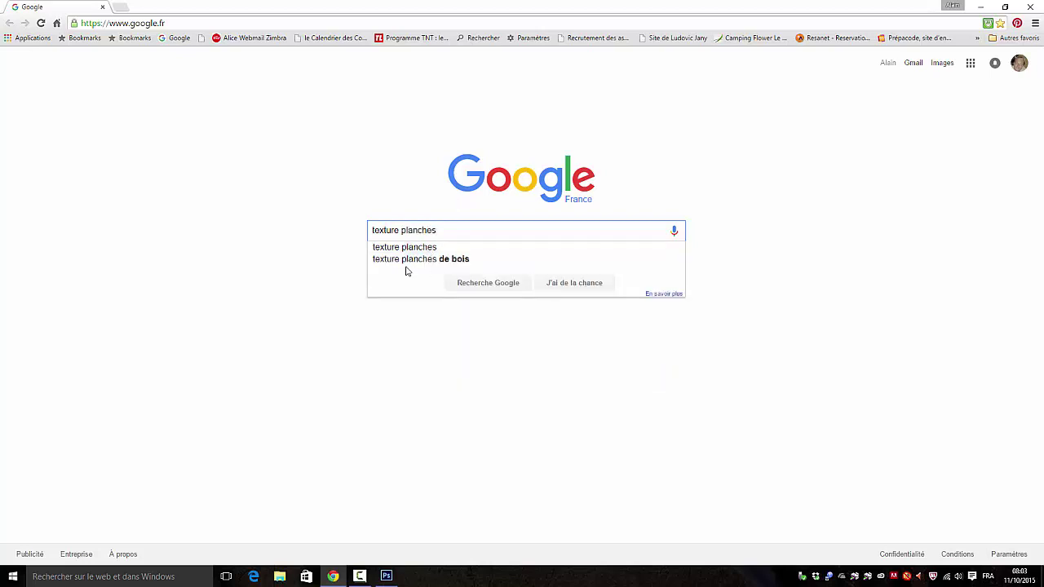
click(405, 247)
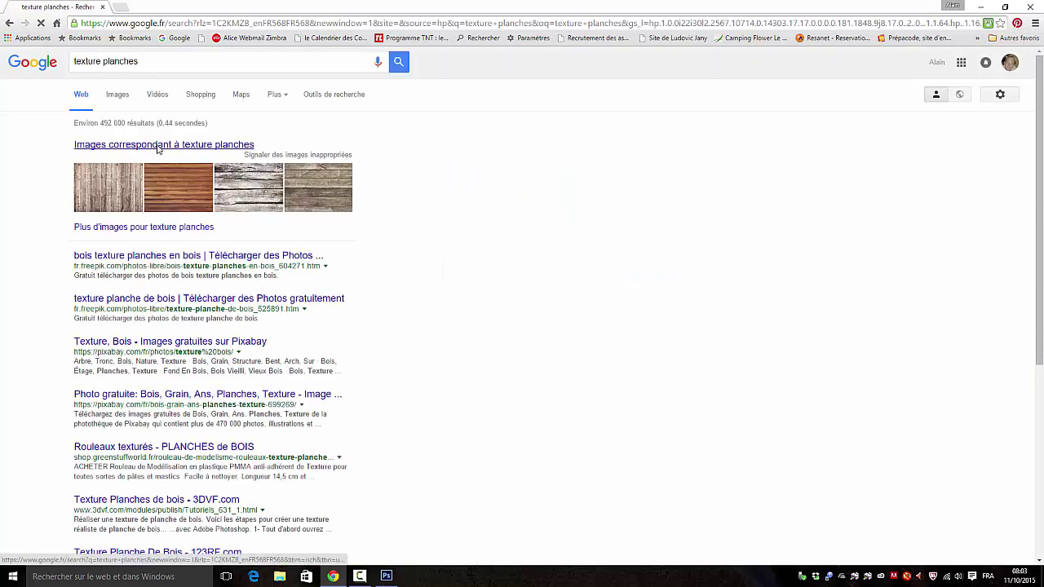
click(157, 147)
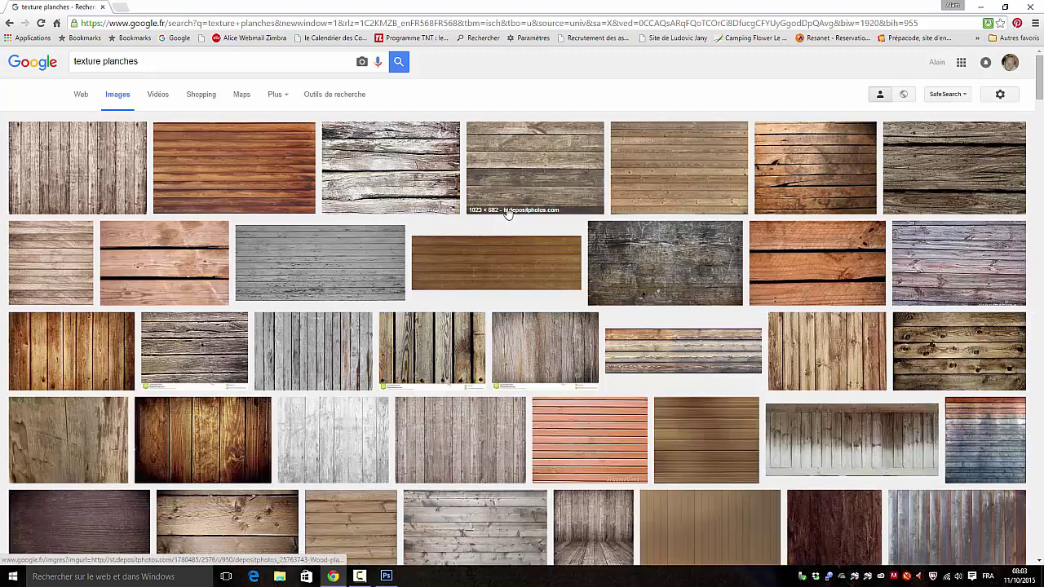
scroll(507, 213, down, 1)
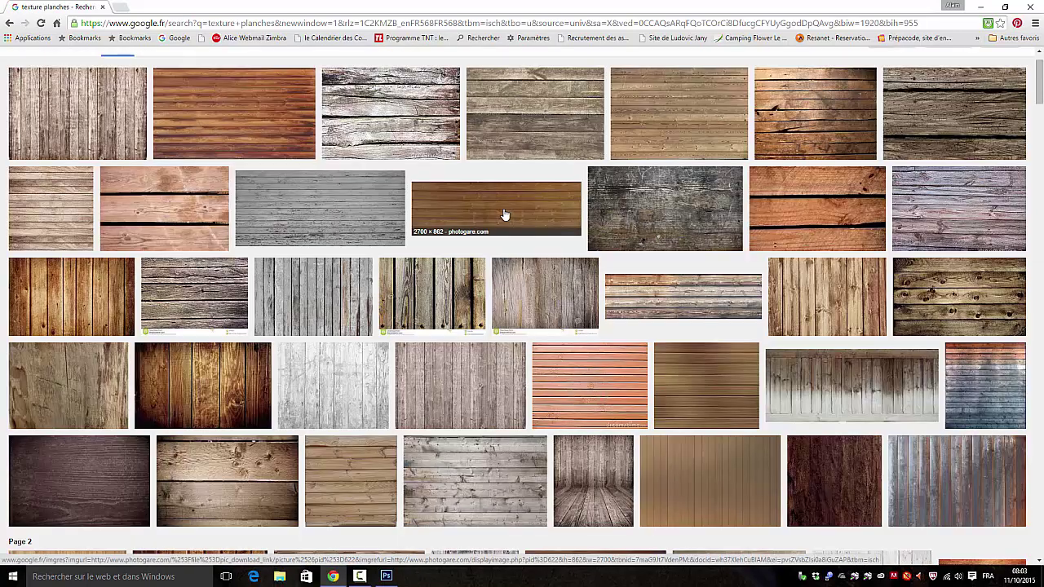
scroll(502, 216, down, 1)
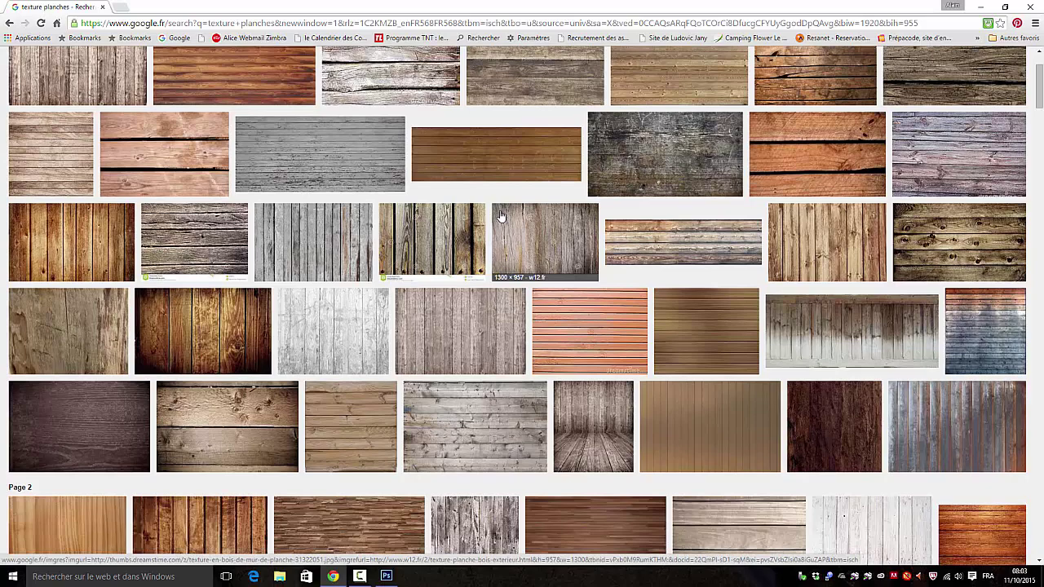
scroll(501, 214, down, 1)
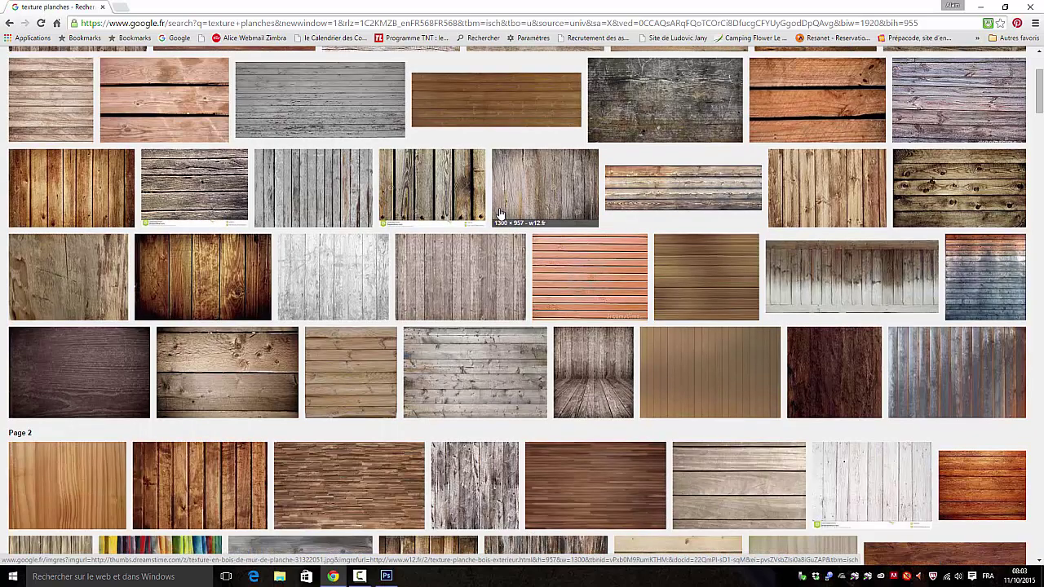
scroll(500, 214, up, 3)
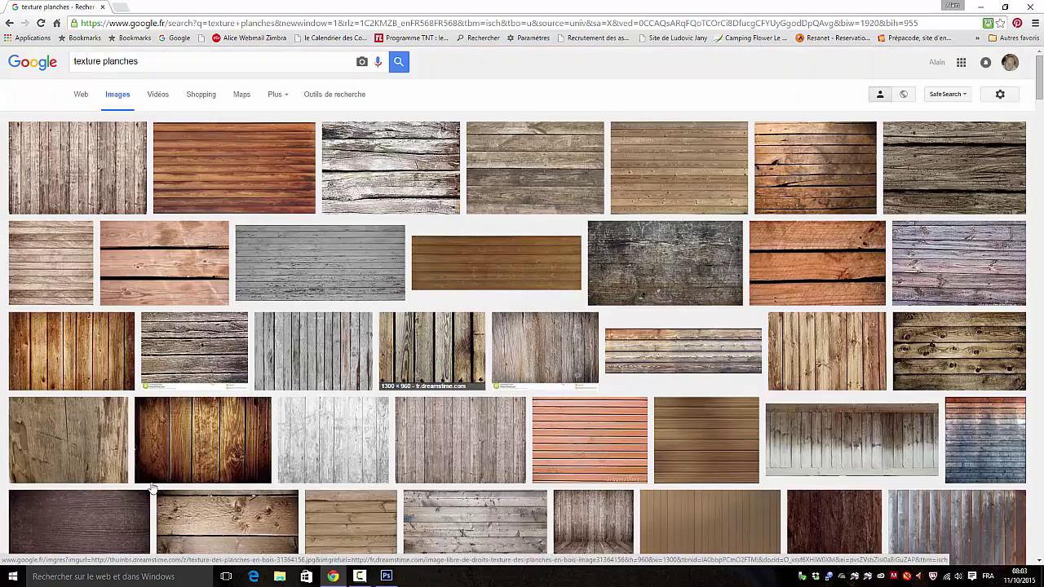
Save the dark vertical wooden planks image as planches.jpg and minimise the browser
click(204, 442)
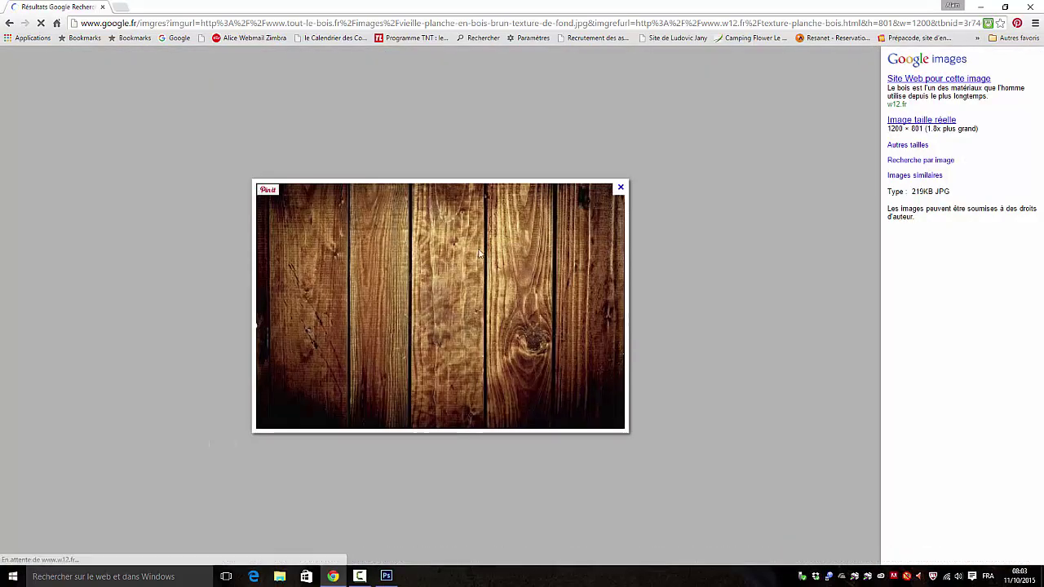
right_click(459, 252)
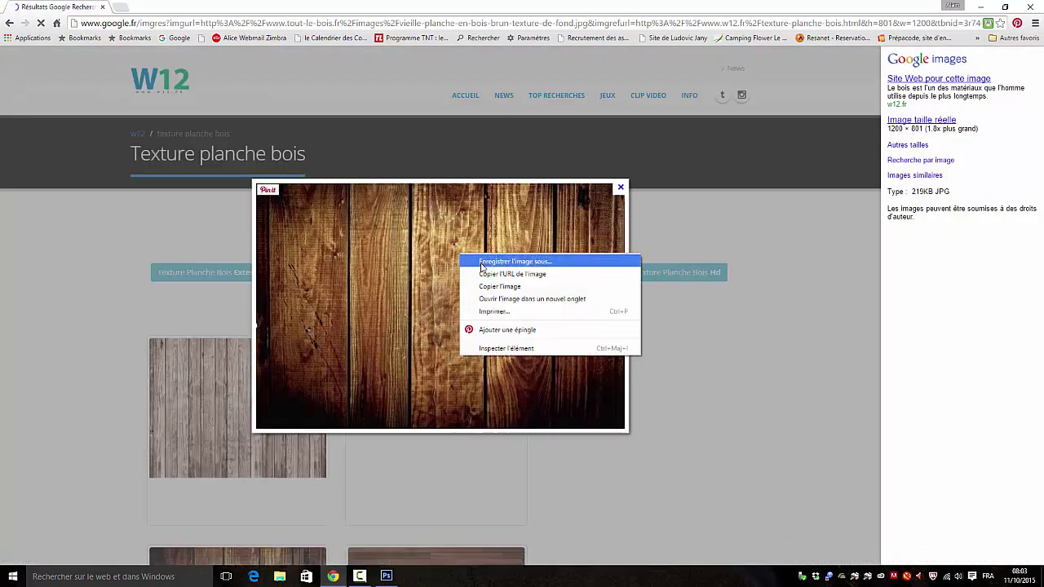
click(506, 261)
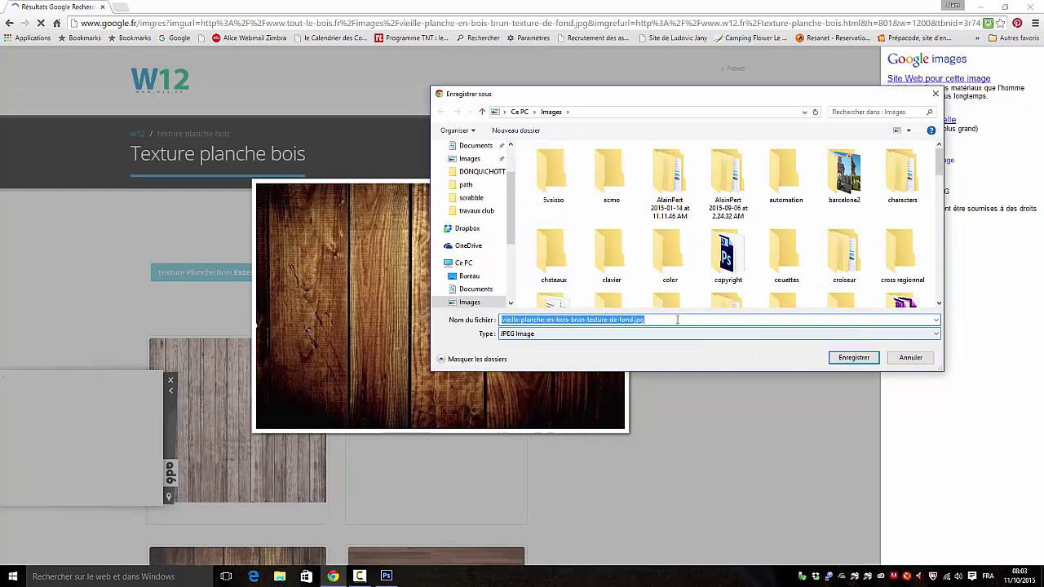
key(BackSpace)
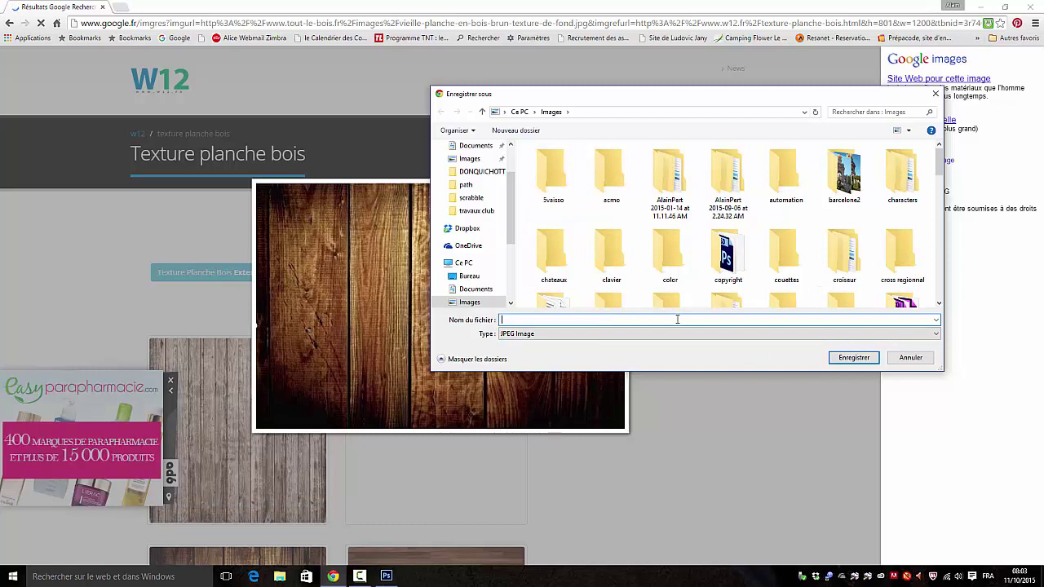
text(pl)
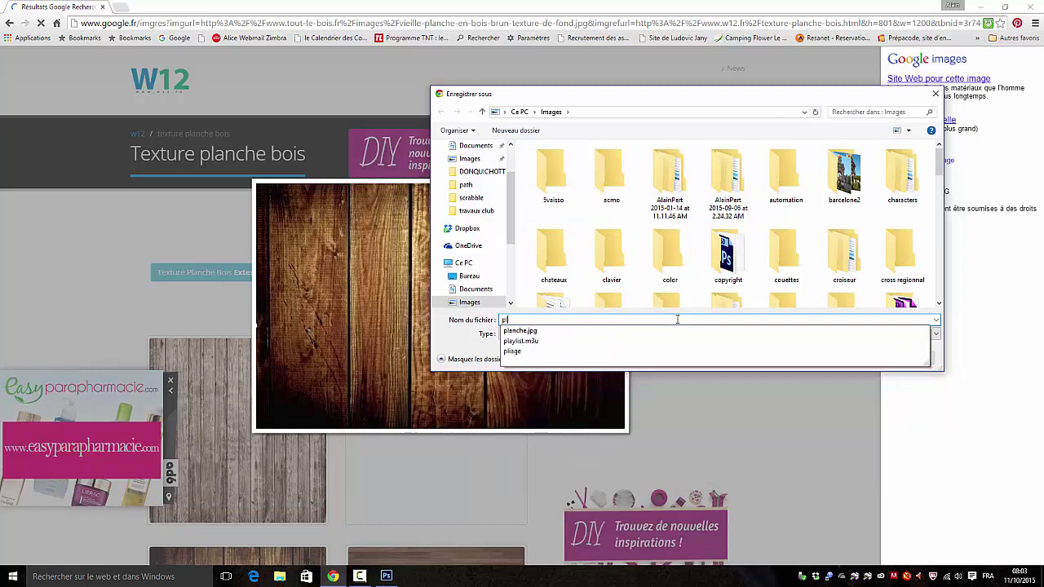
text(anch)
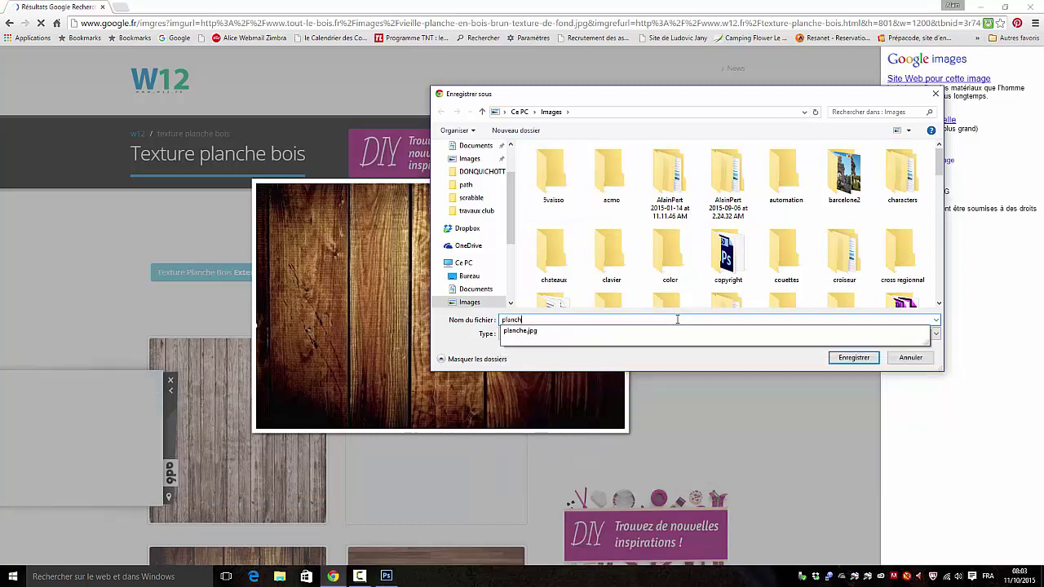
text(es)
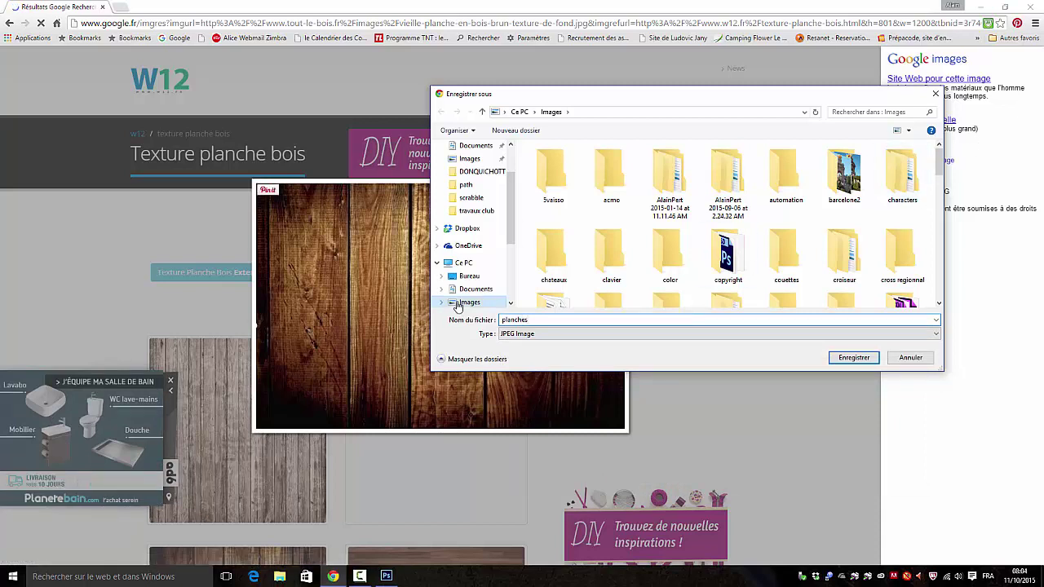
click(854, 357)
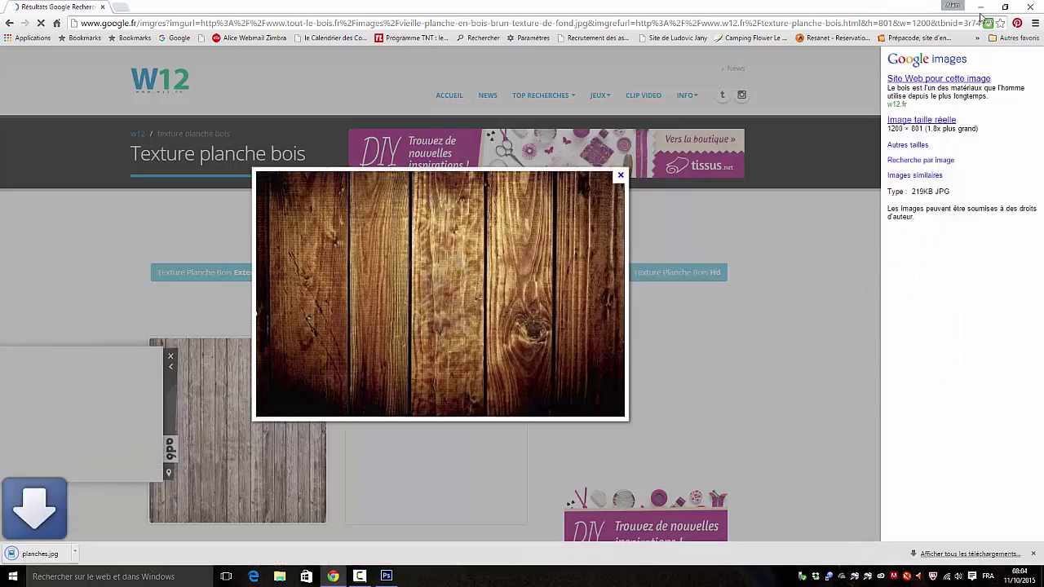
click(981, 7)
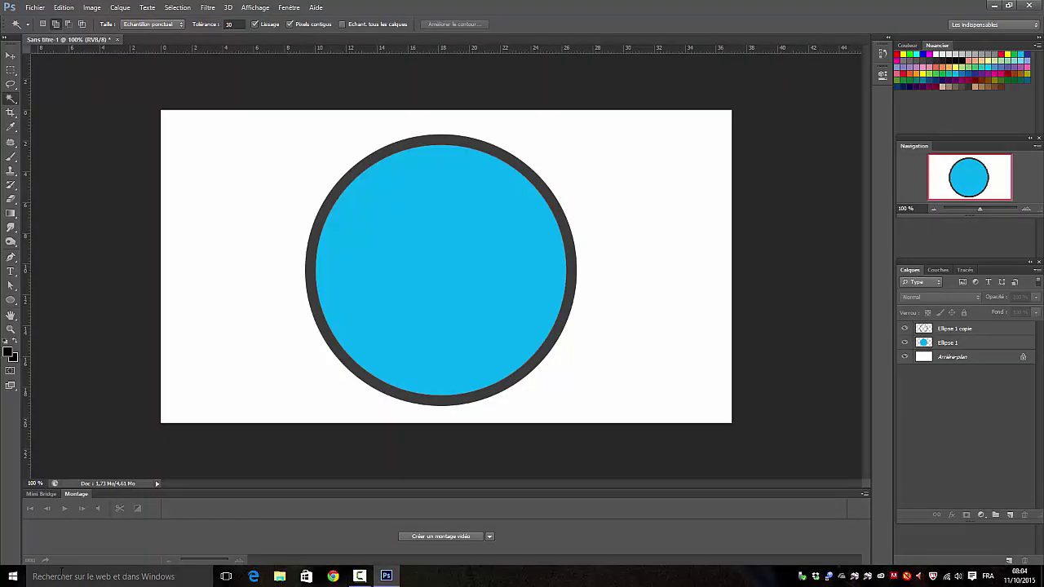
Drag planches.jpg from File Explorer onto the canvas and commit it as a new layer
click(13, 579)
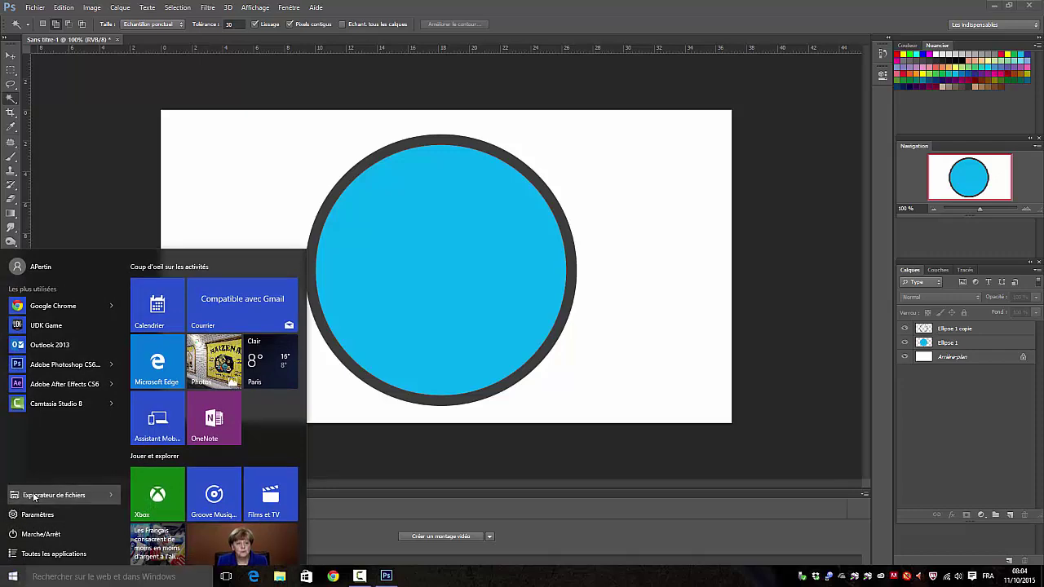
click(32, 495)
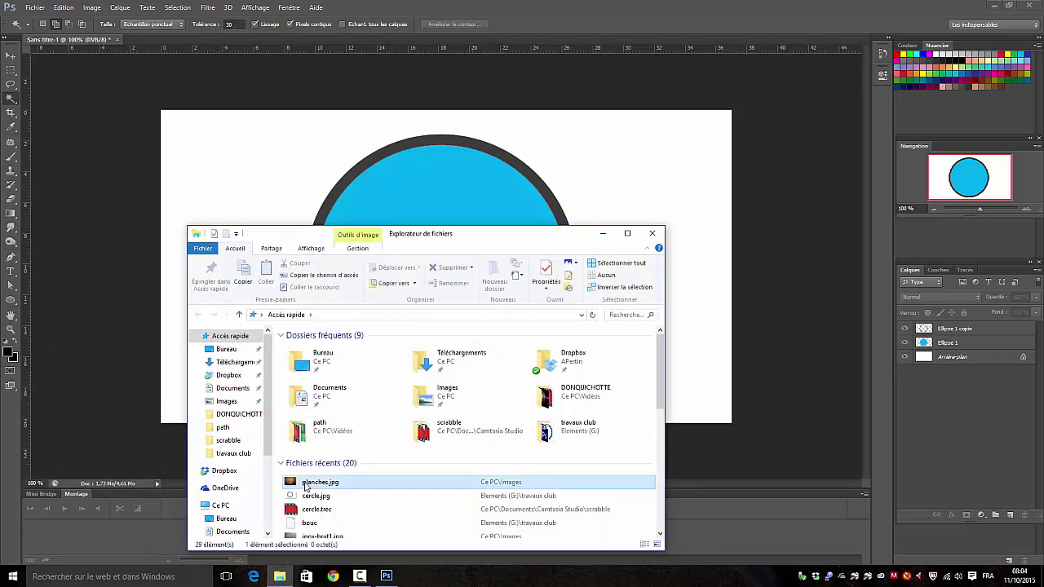
drag(306, 487, 512, 147)
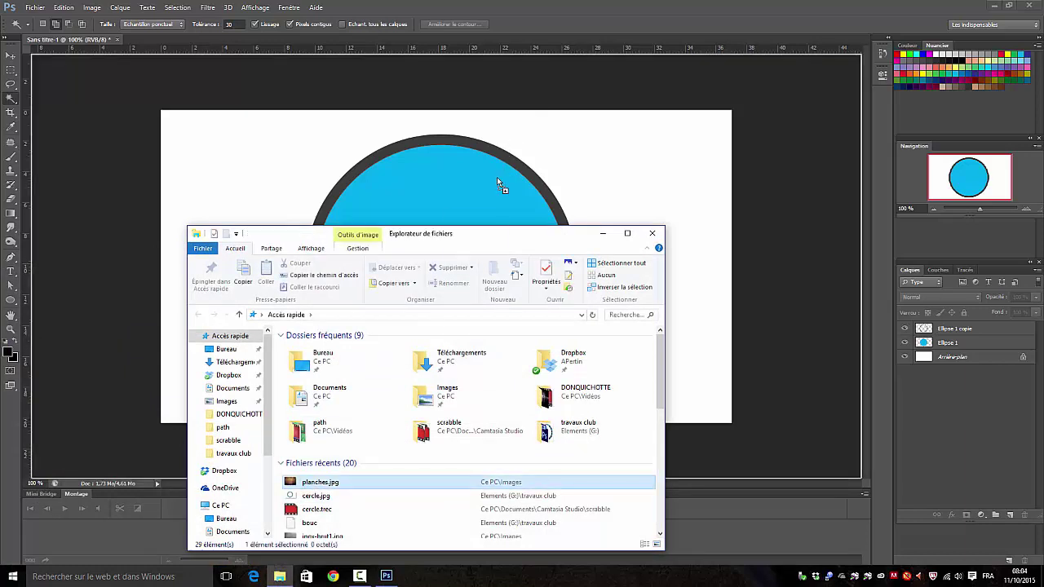
drag(498, 184, 499, 184)
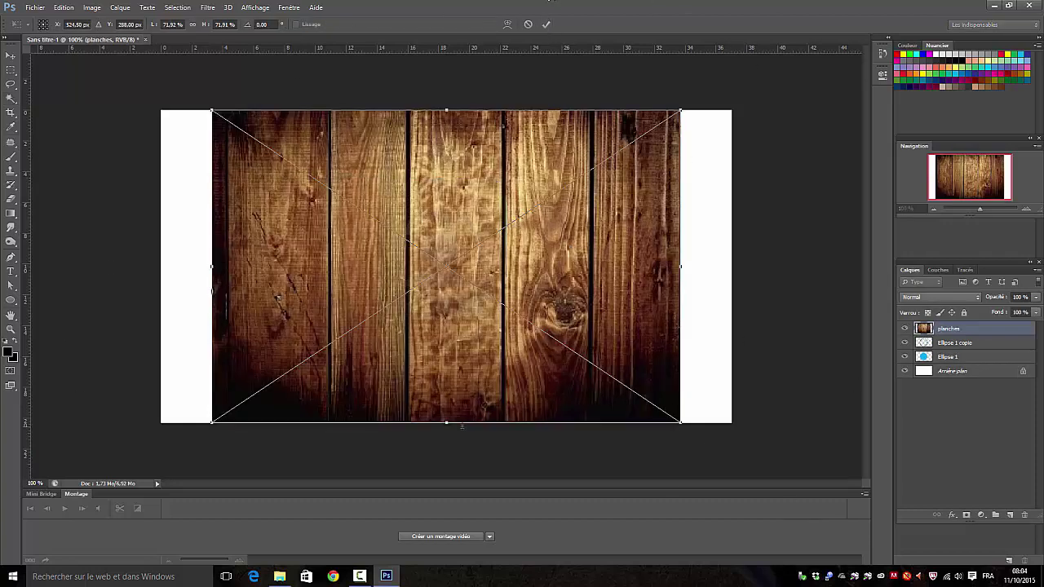
click(545, 24)
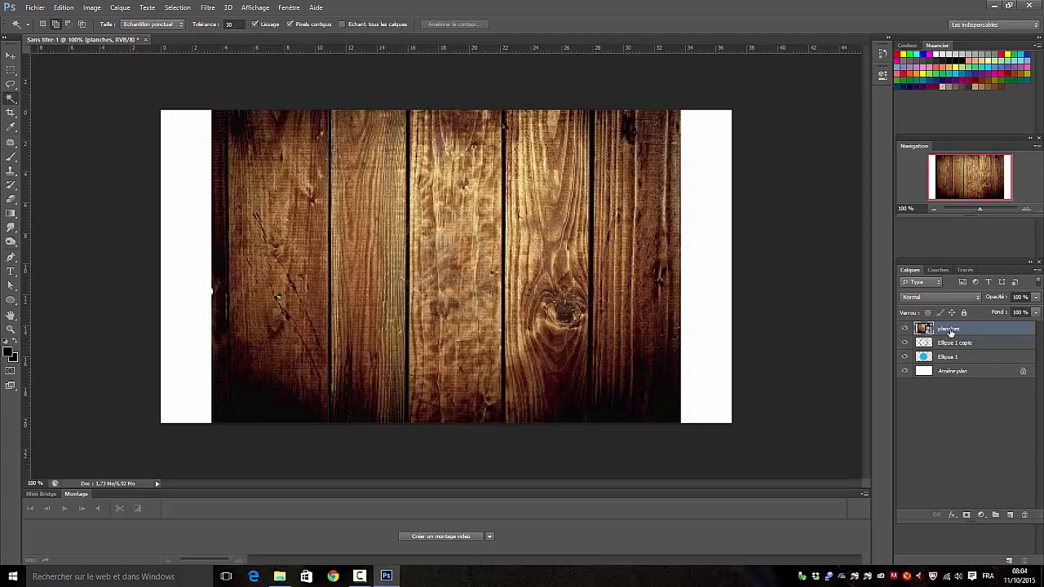
Rasterize the planches layer and move it below Ellipse 1 copie
right_click(950, 332)
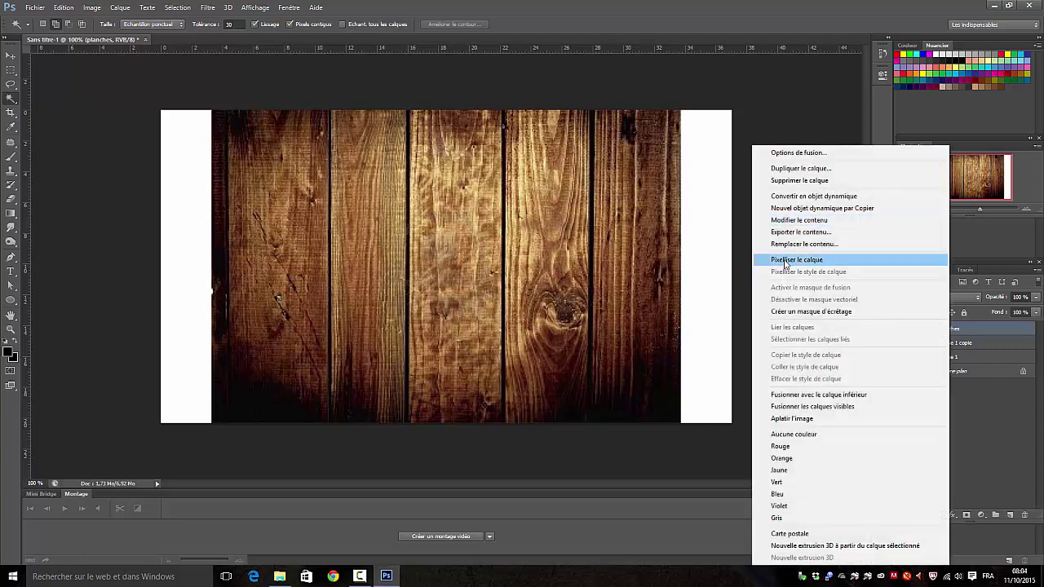
click(784, 261)
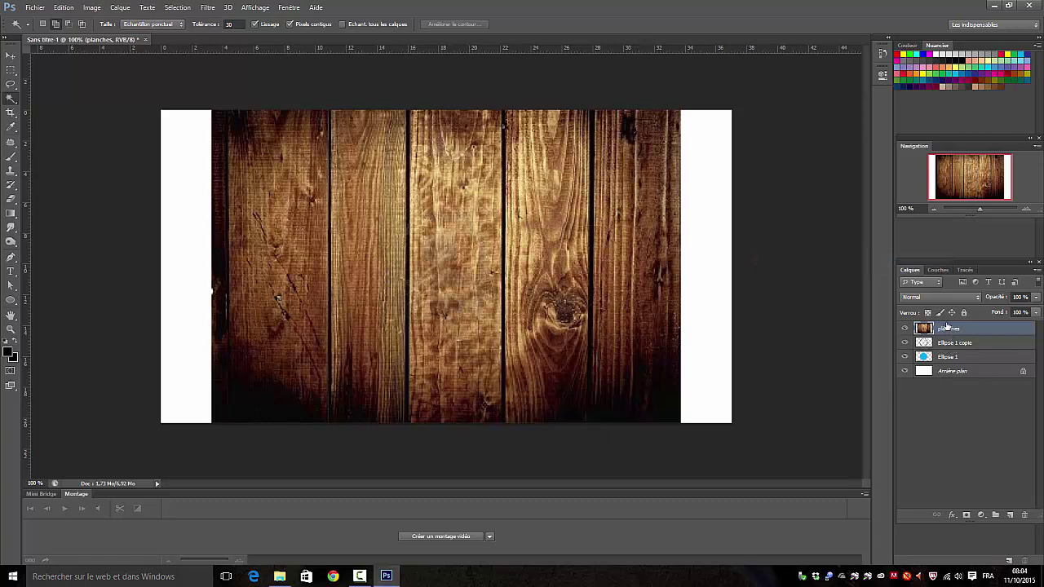
drag(947, 329, 948, 350)
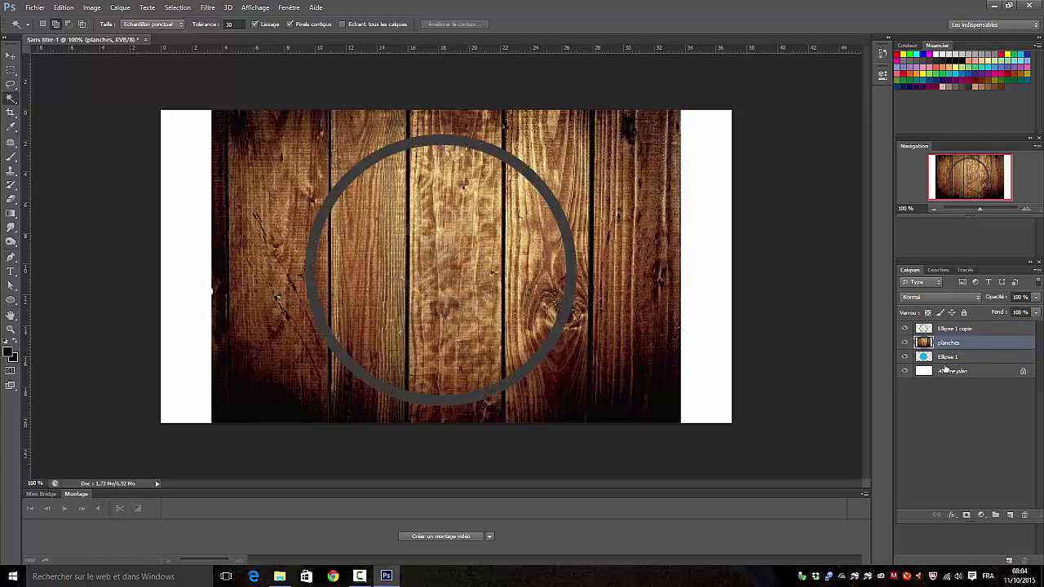
Clip planches to Ellipse 1 and show the Ellipse 1 copie ring, selecting it
click(904, 328)
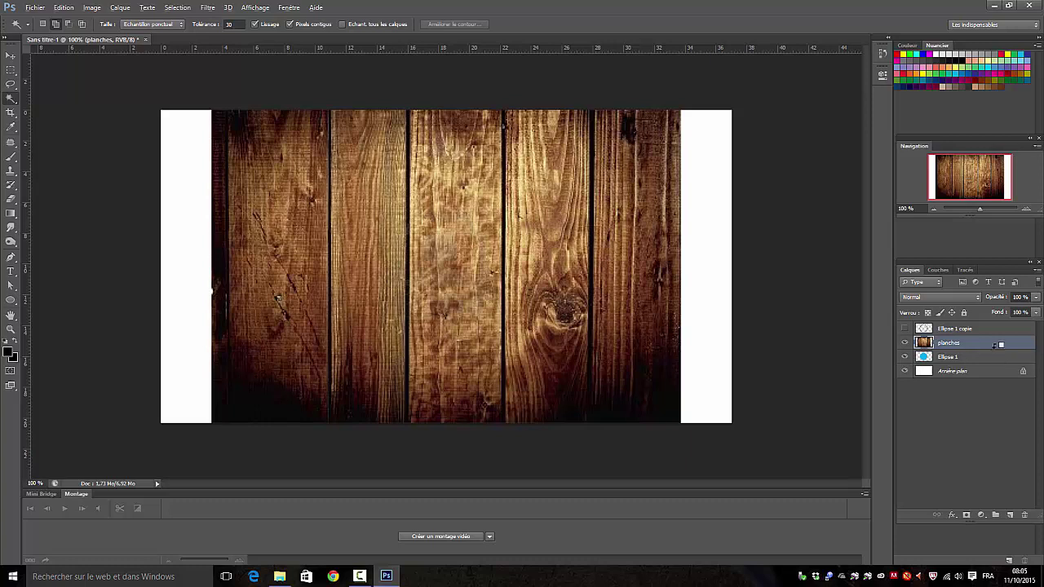
alt+click(994, 350)
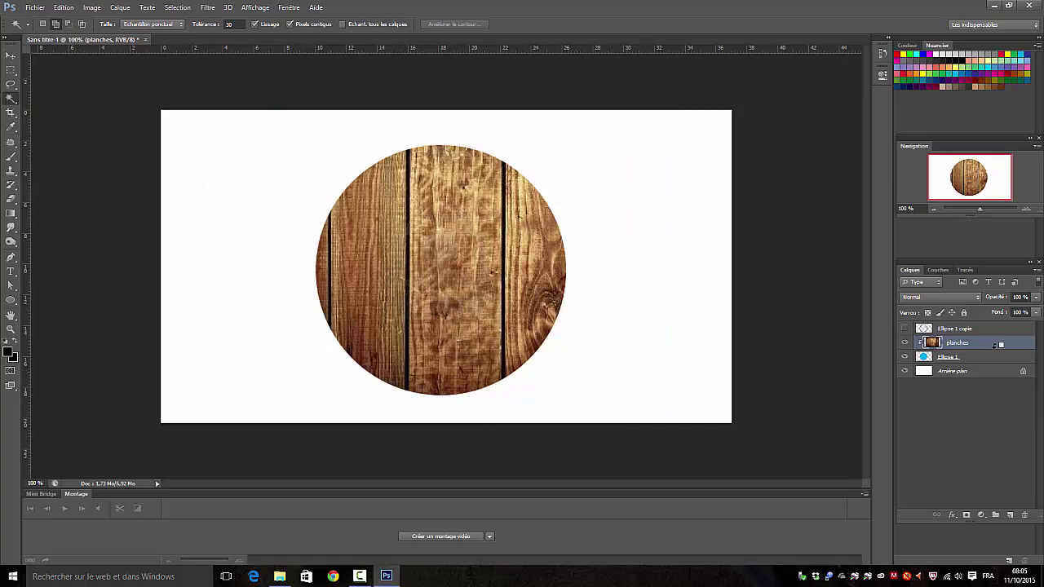
click(904, 328)
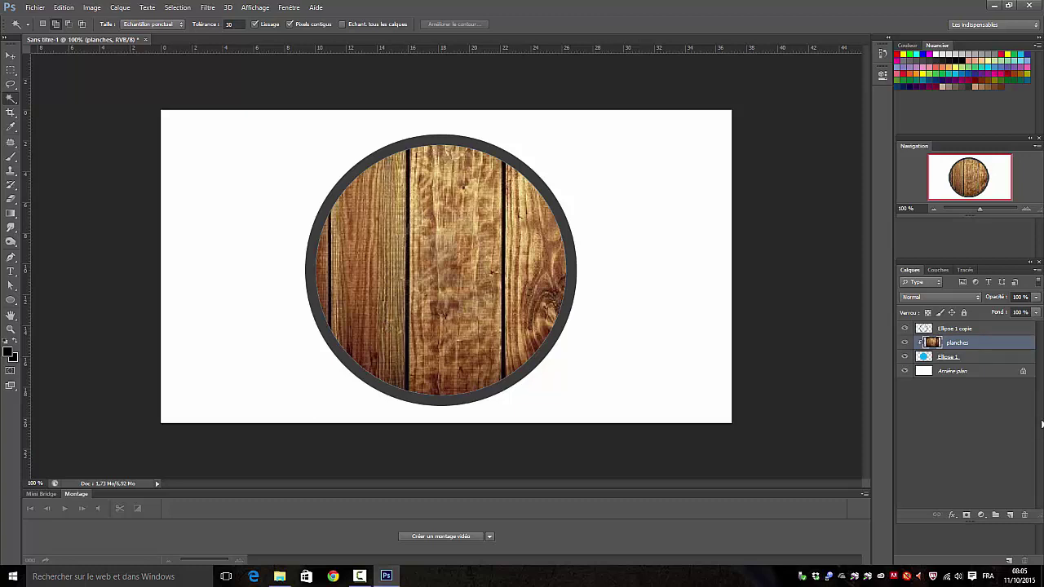
click(950, 330)
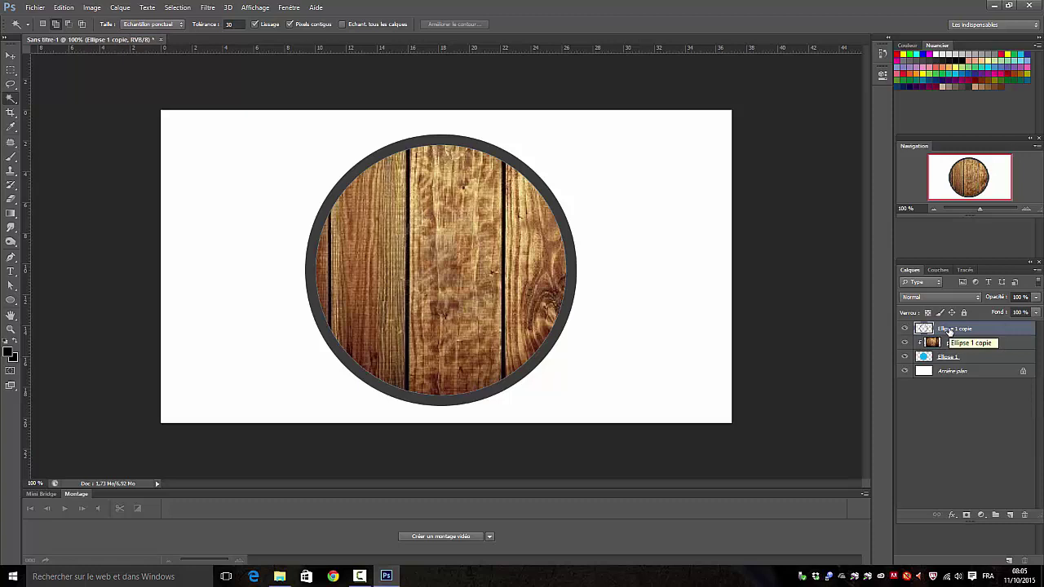
Search Google for 'Texture metal' and open the scratched metal texture image
click(333, 577)
text(T)
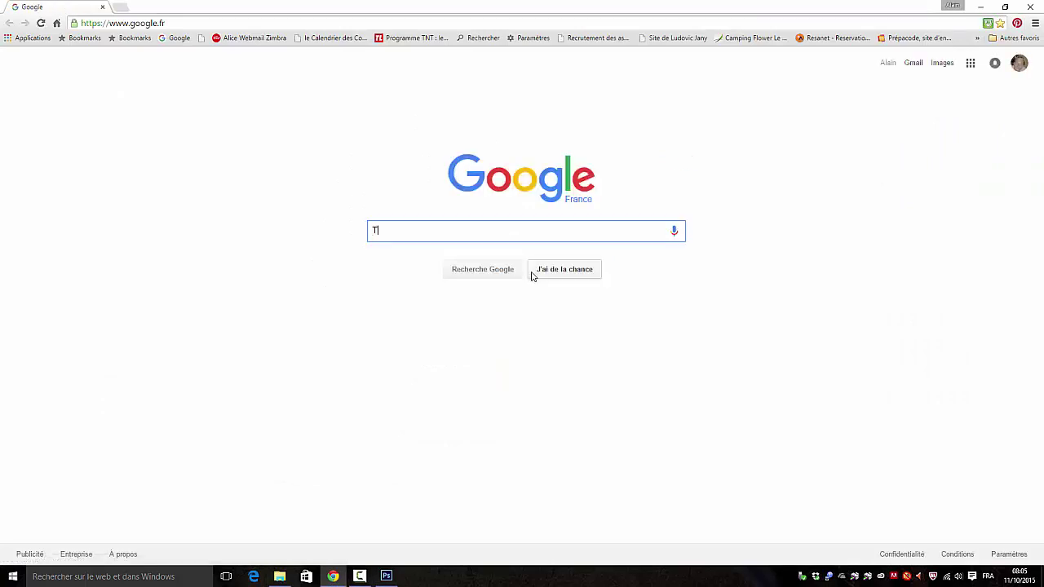
text(ext)
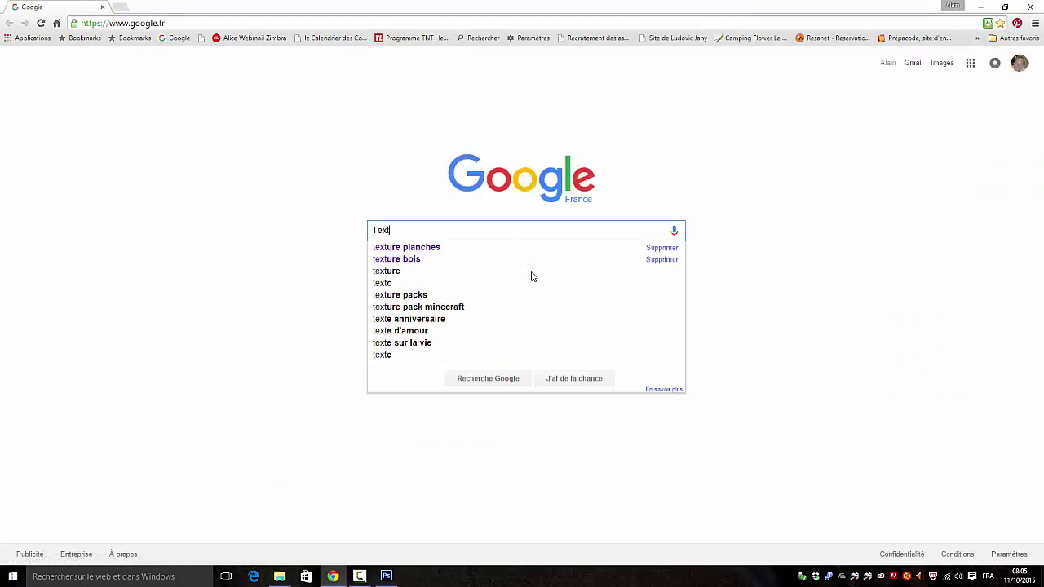
text(ure)
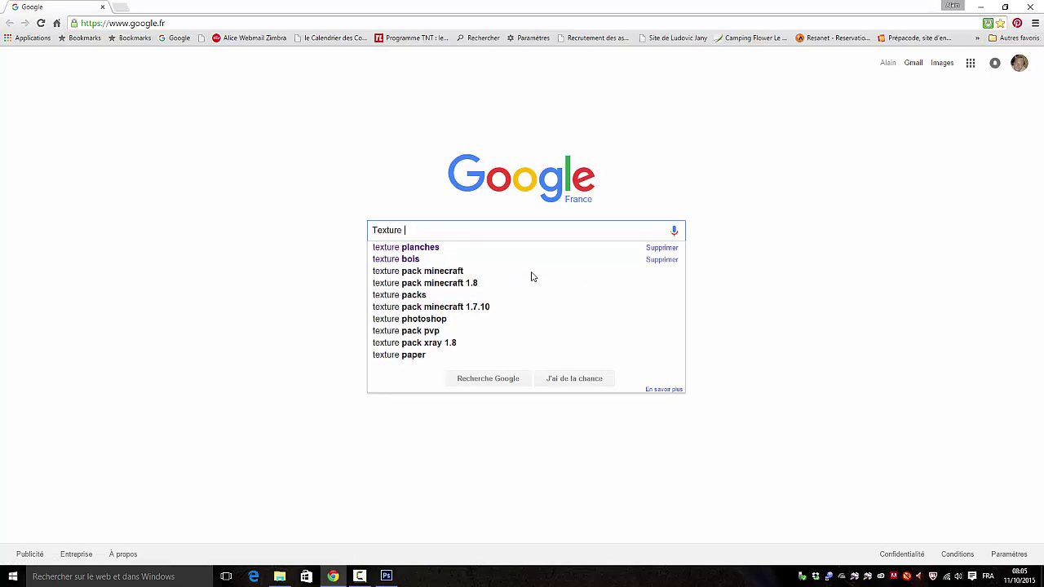
text( meta)
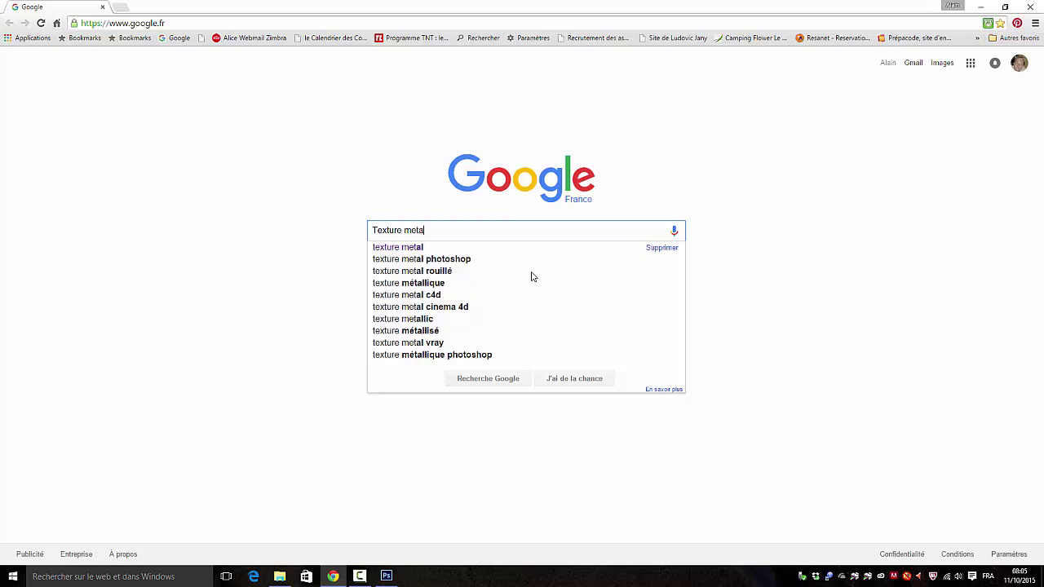
text(l)
key(Return)
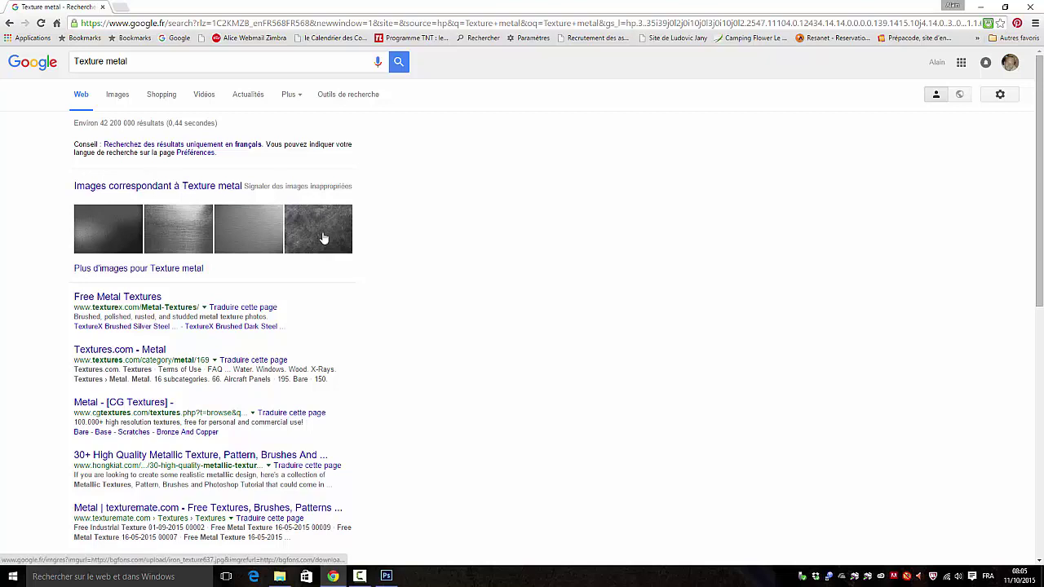
click(322, 232)
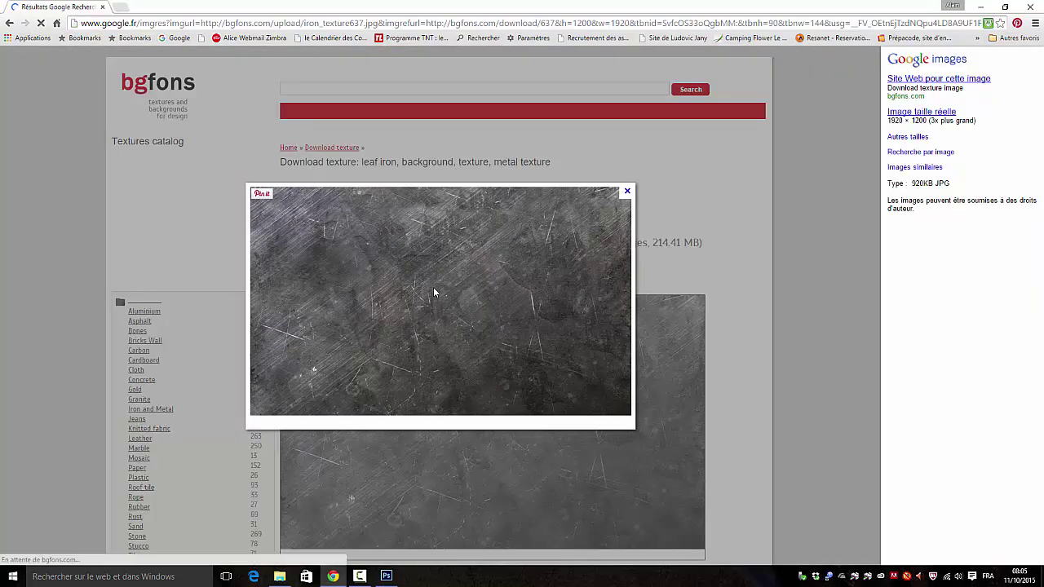
Save the metal texture as metal.jpg and close the browser
right_click(433, 288)
click(458, 298)
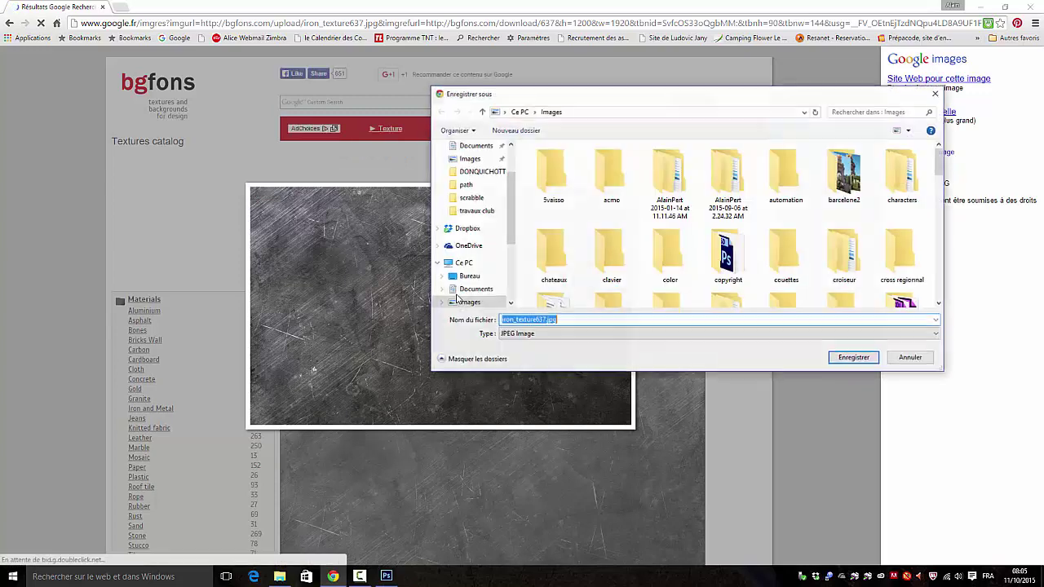
text(me)
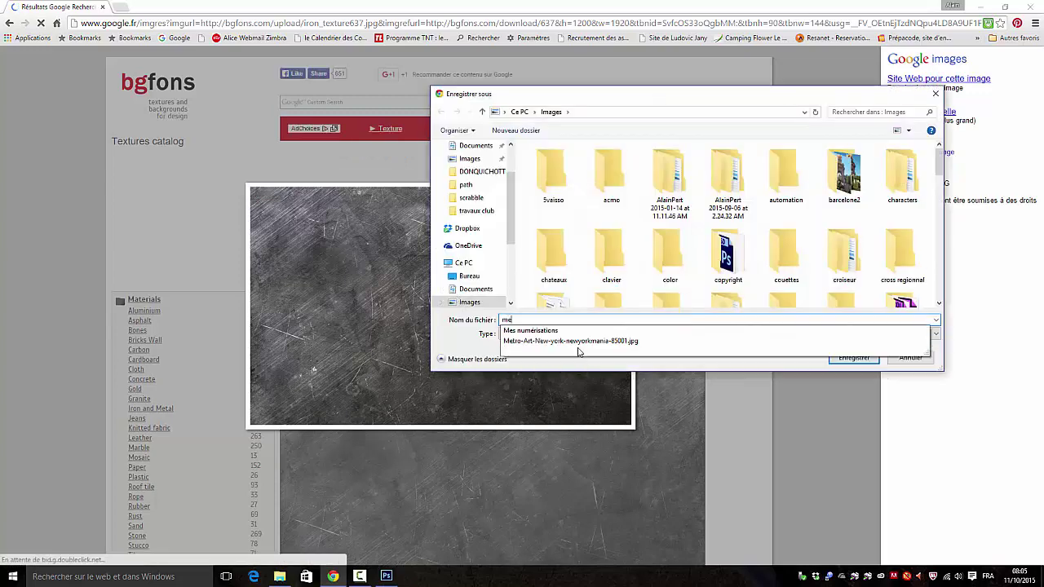
text(tal)
key(Return)
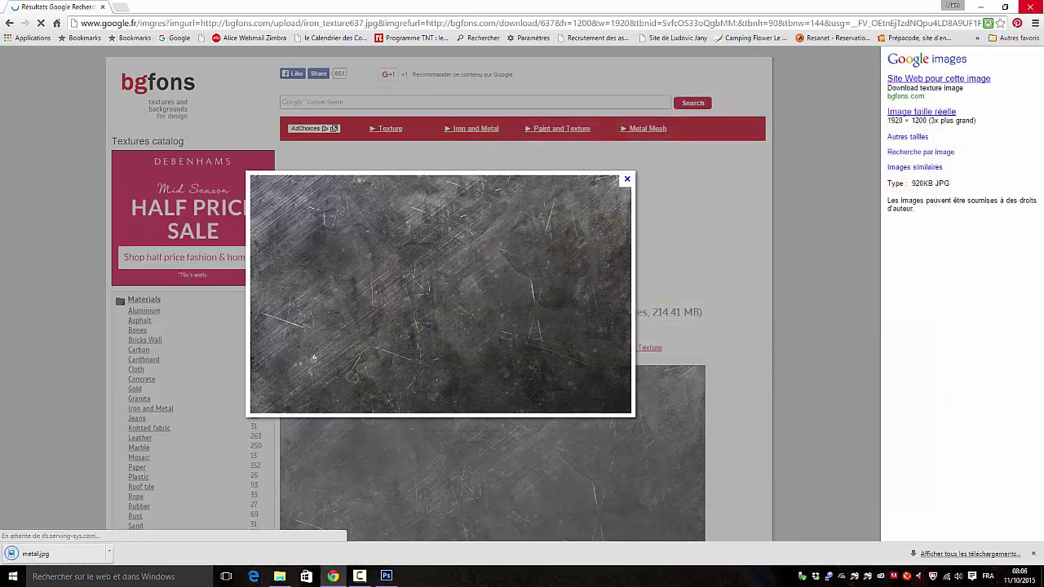
click(1030, 8)
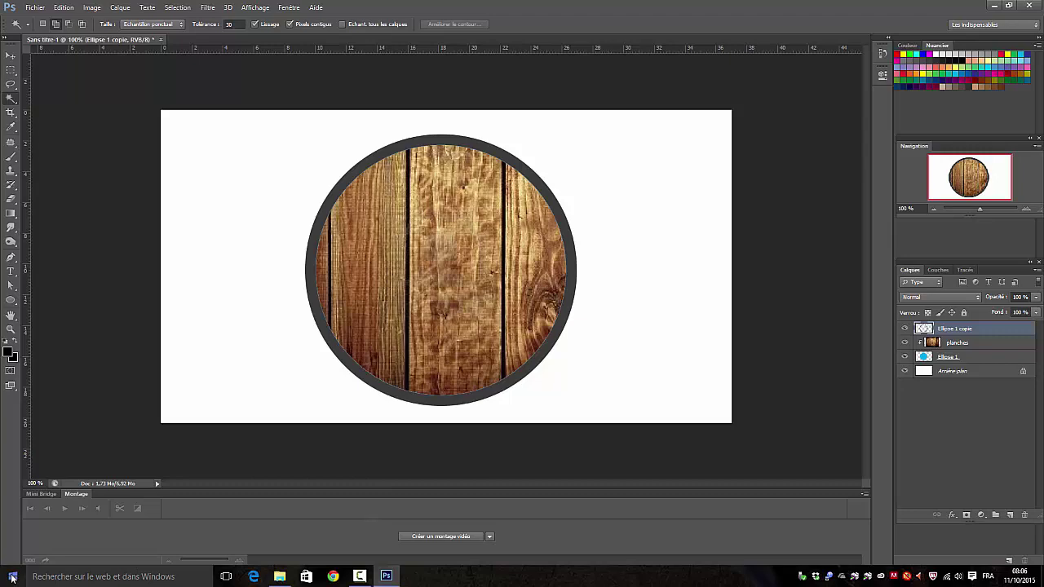
Drag metal.jpg into the document and enlarge it to cover the whole circle
click(12, 577)
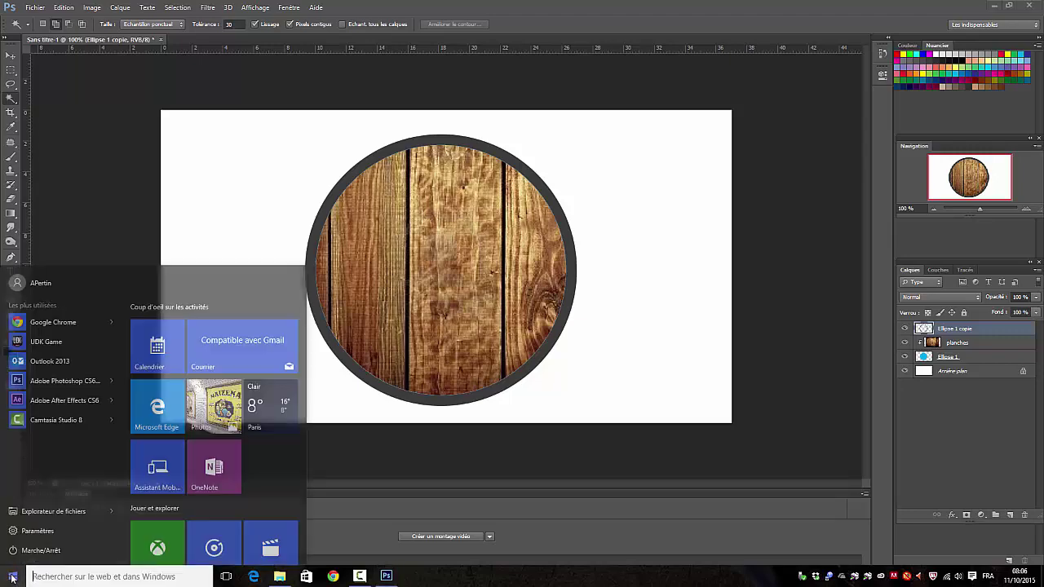
click(49, 496)
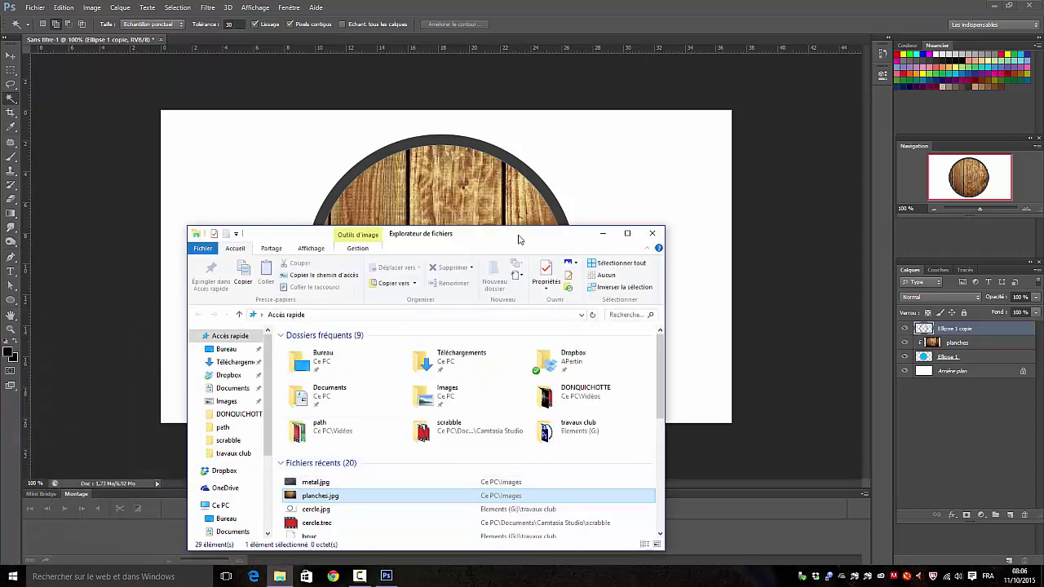
drag(316, 482, 491, 198)
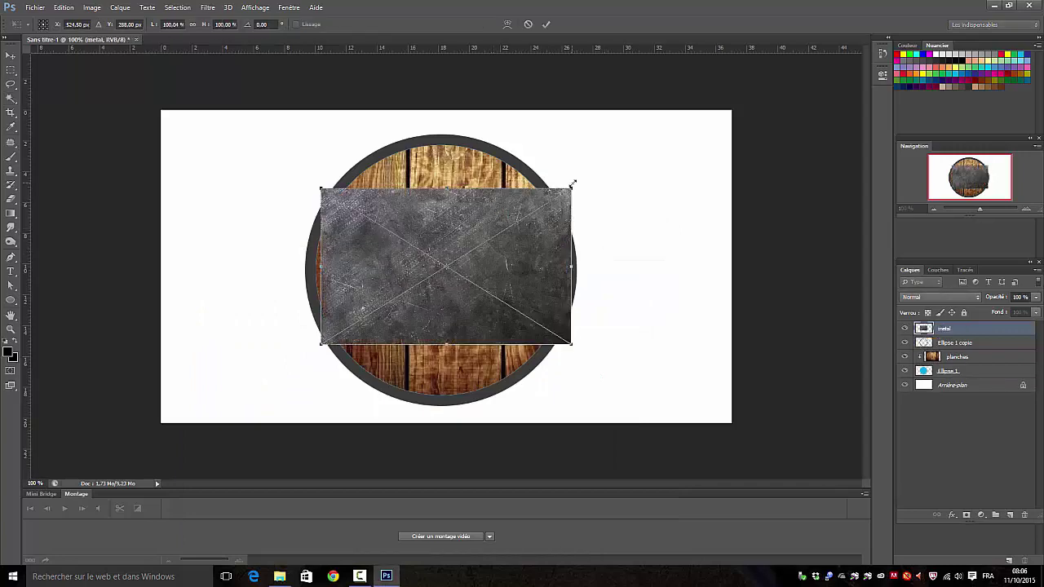
drag(572, 187, 619, 116)
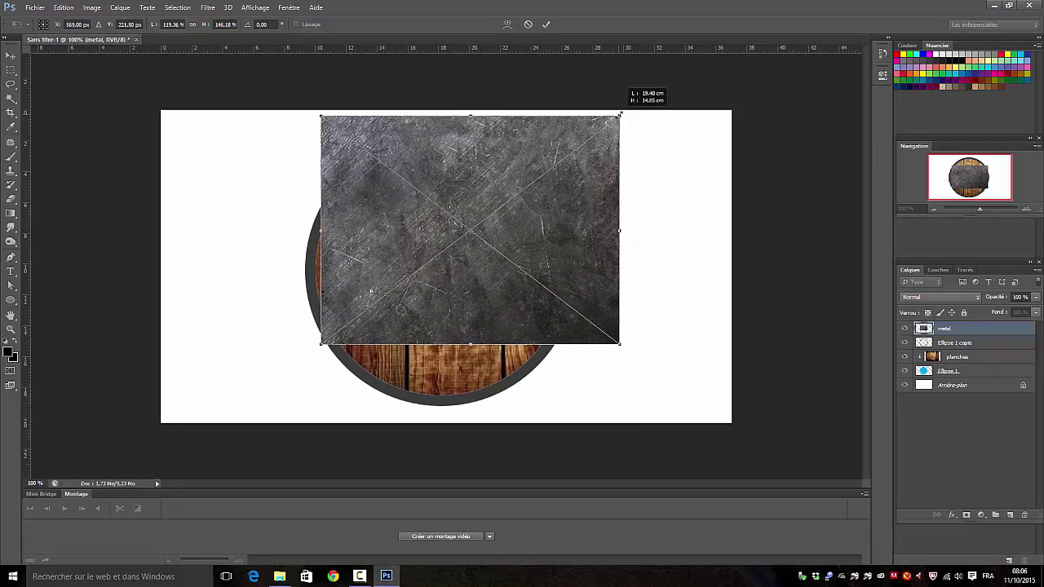
drag(322, 345, 277, 424)
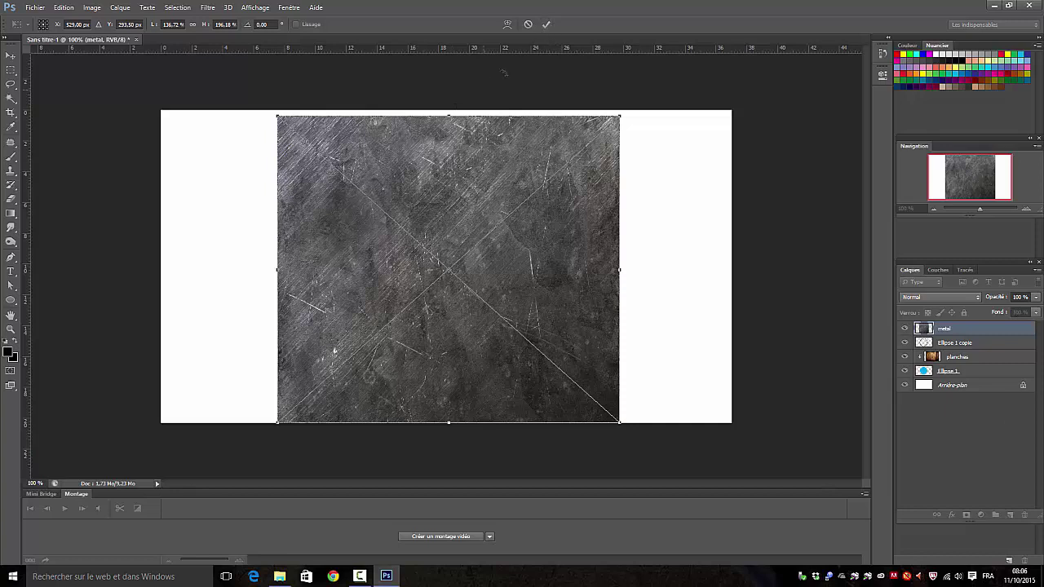
click(546, 26)
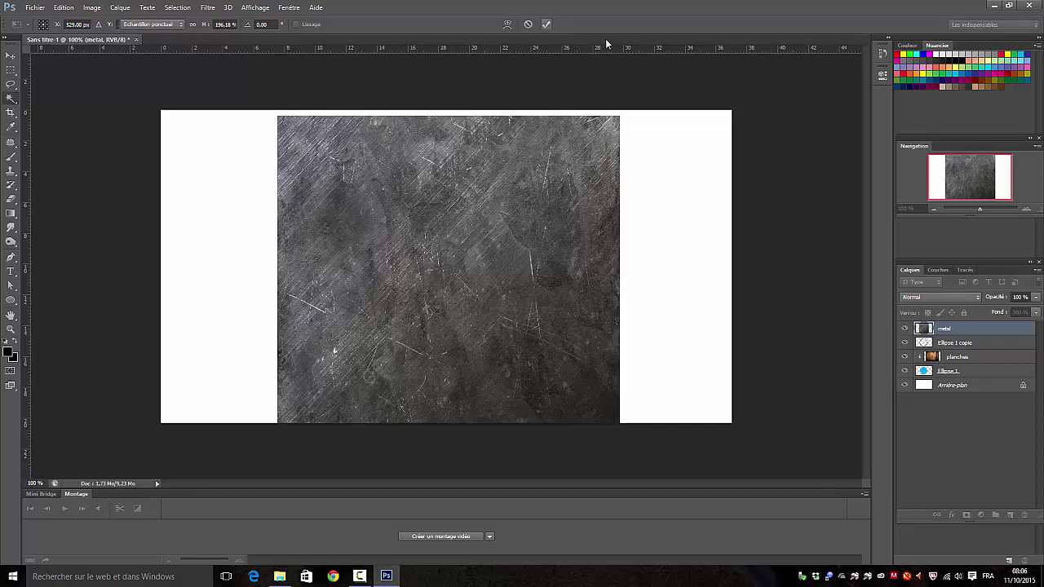
Rasterize the metal layer and clip it to the Ellipse 1 copie ring
right_click(944, 329)
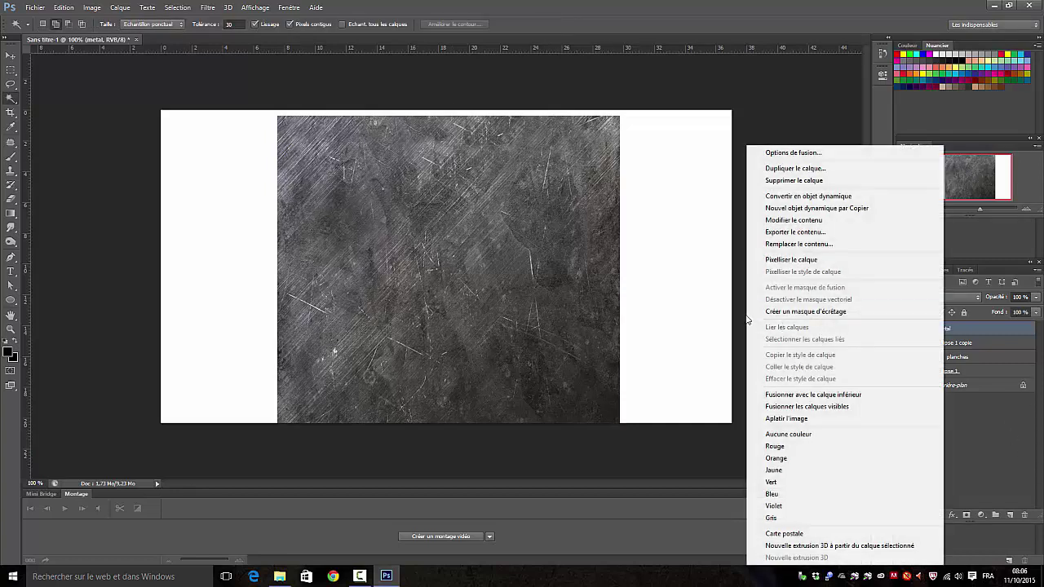
click(772, 261)
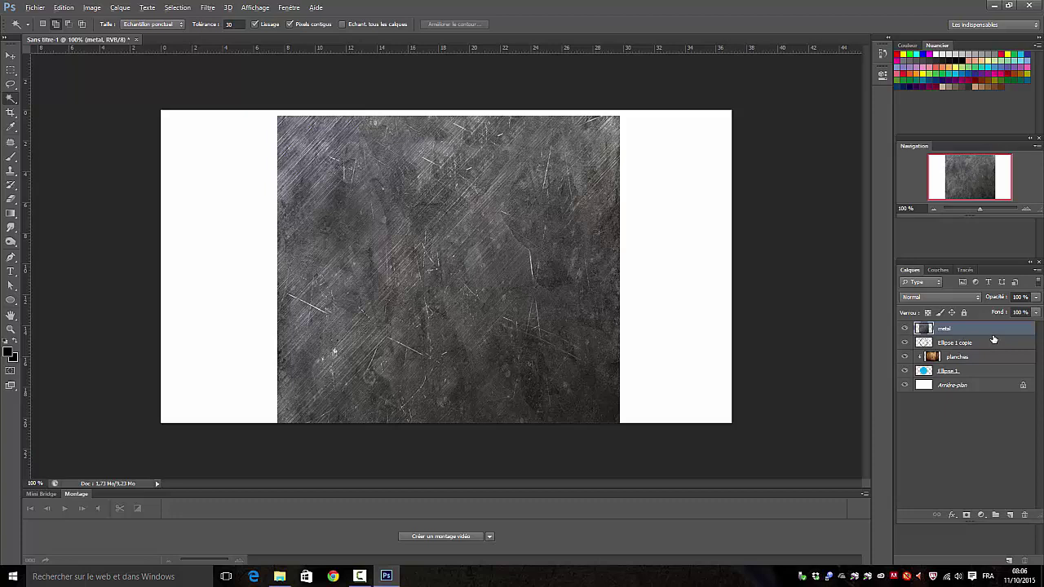
alt+click(994, 333)
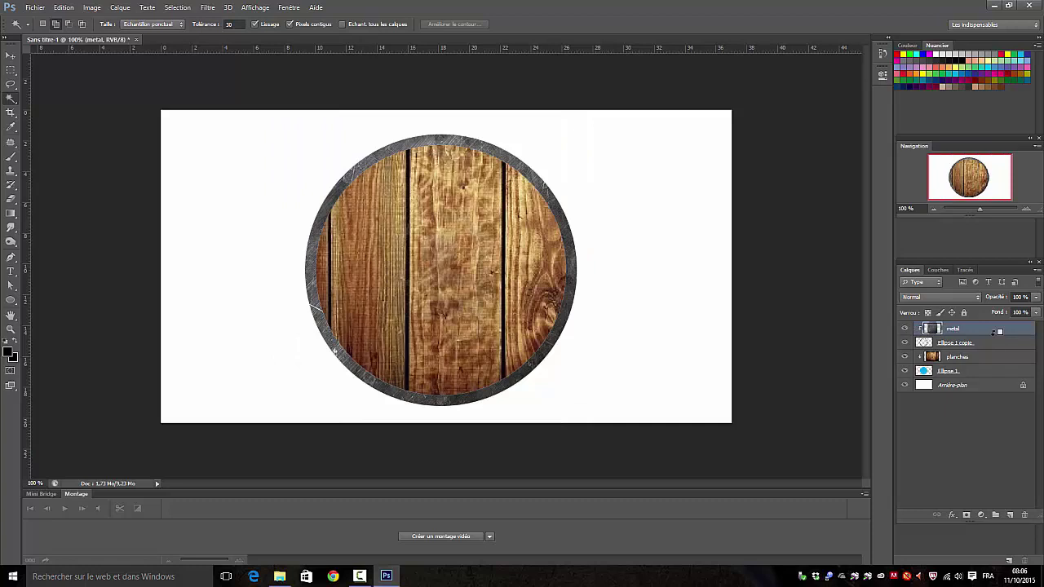
Undo the accidental duplicate of the Ellipse 1 circle layer
click(951, 372)
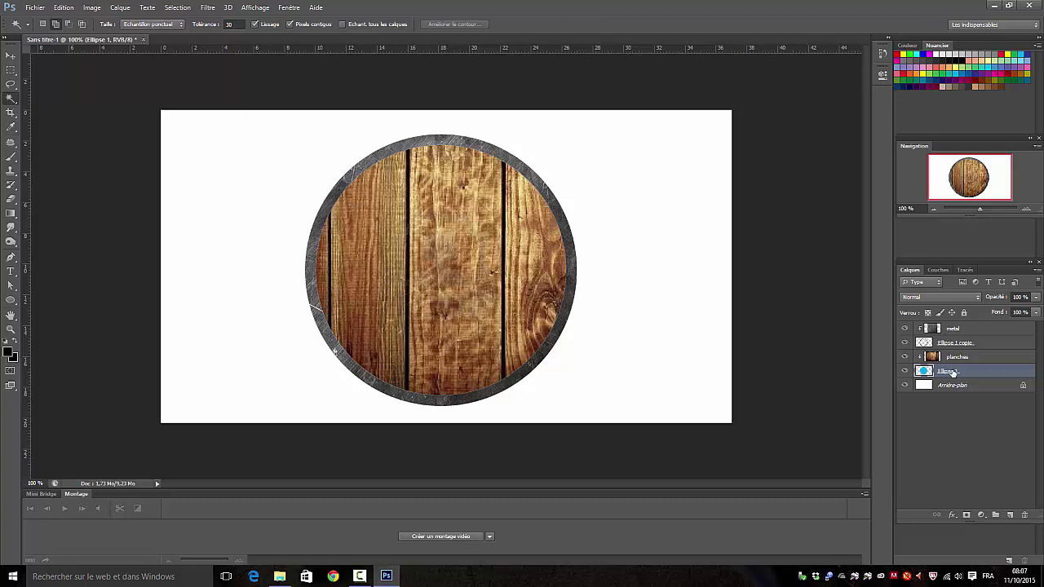
drag(952, 372, 1009, 515)
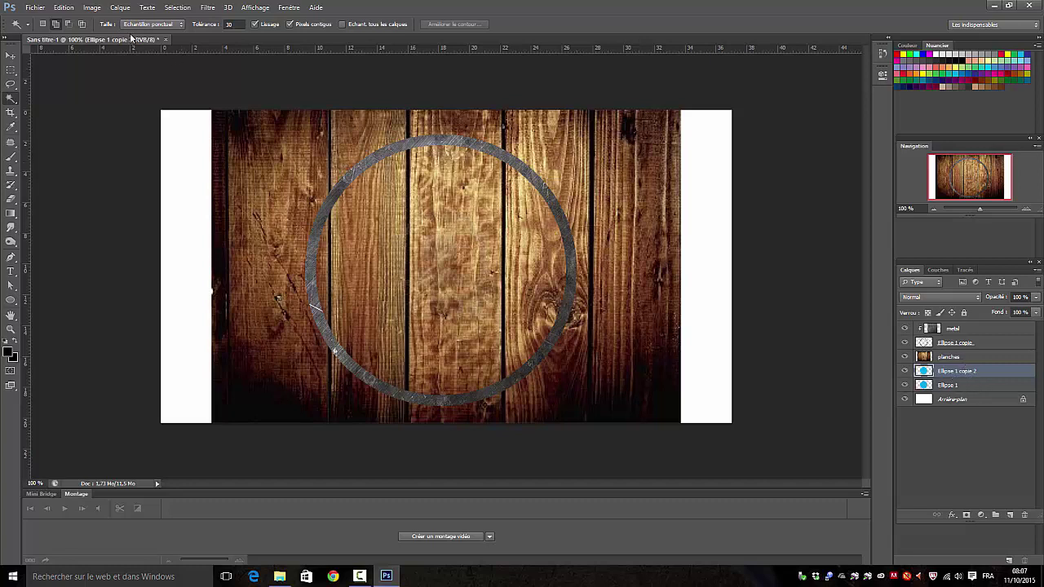
click(63, 8)
click(75, 19)
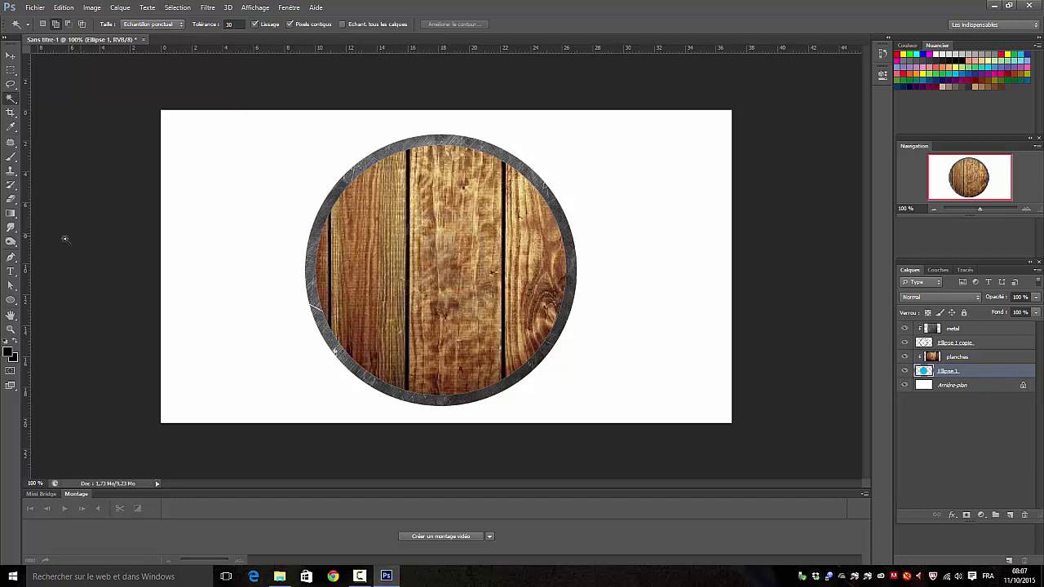
Draw a red ellipse on the shield and move its layer above the metal layer
click(13, 302)
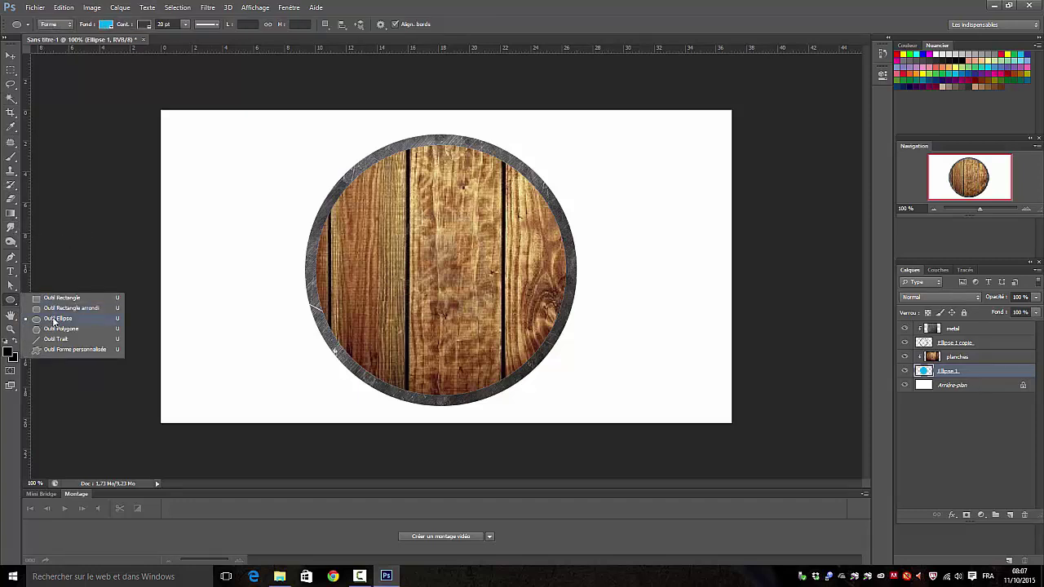
click(54, 319)
click(106, 25)
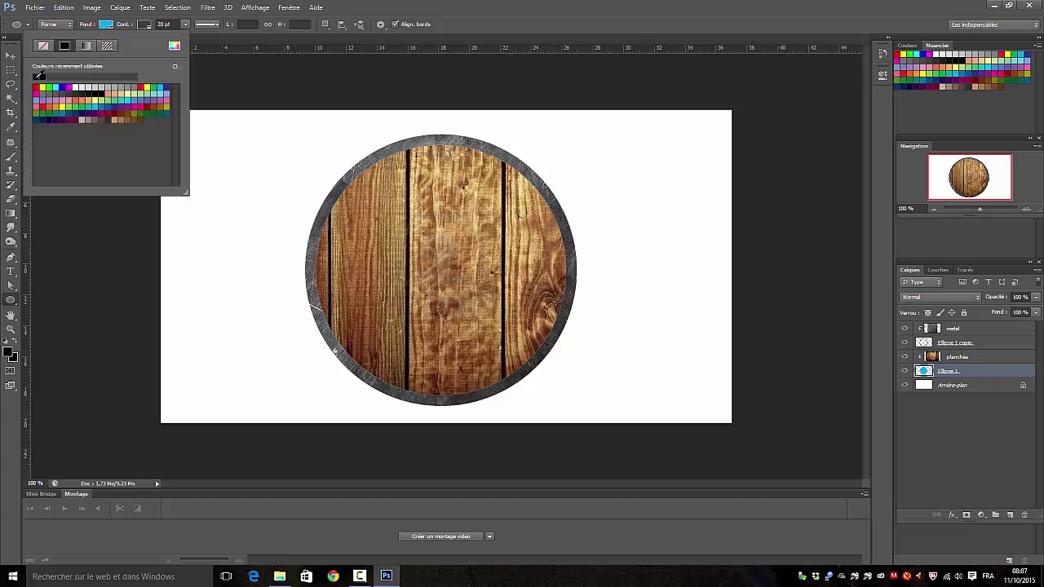
click(35, 86)
drag(417, 239, 493, 313)
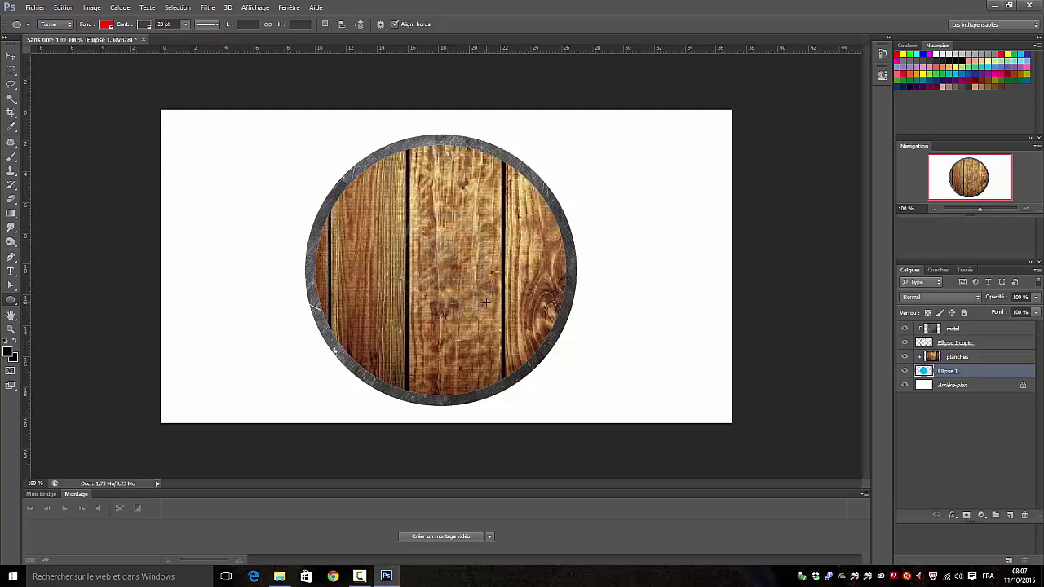
drag(956, 375, 952, 325)
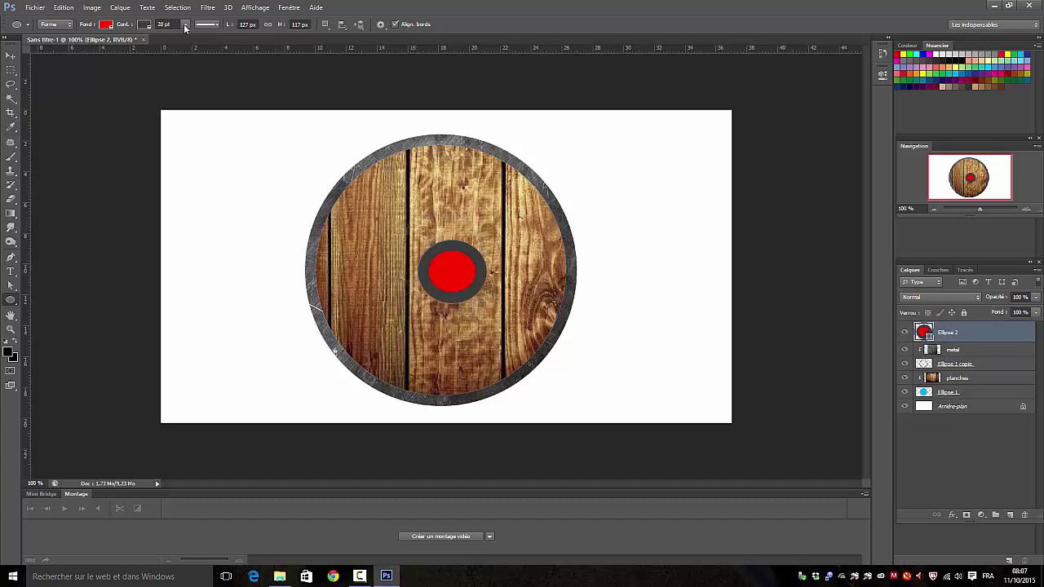
Set the red disc's stroke width to 0 pt and centre it on the shield
drag(185, 38, 145, 43)
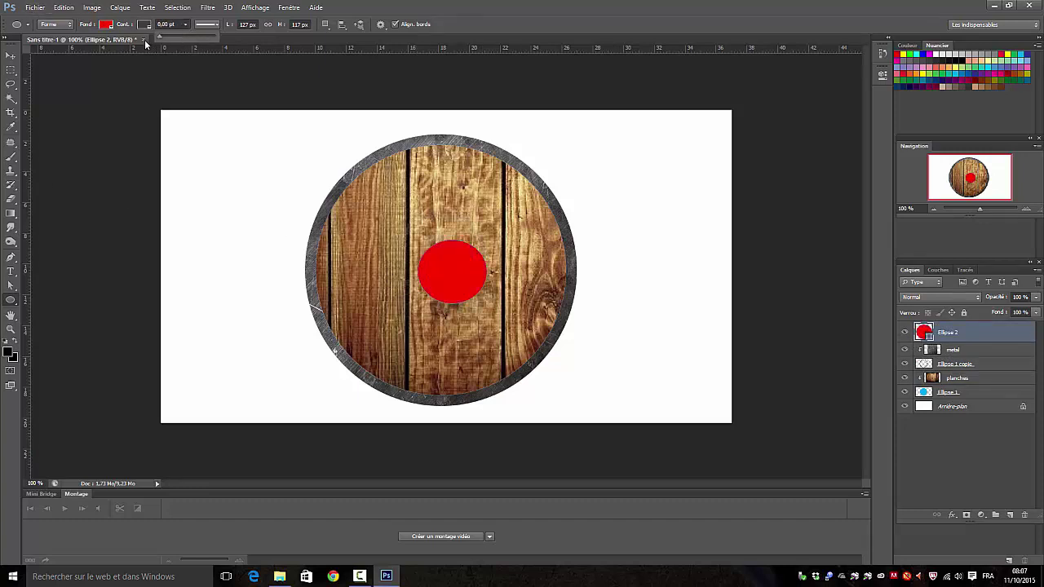
click(10, 54)
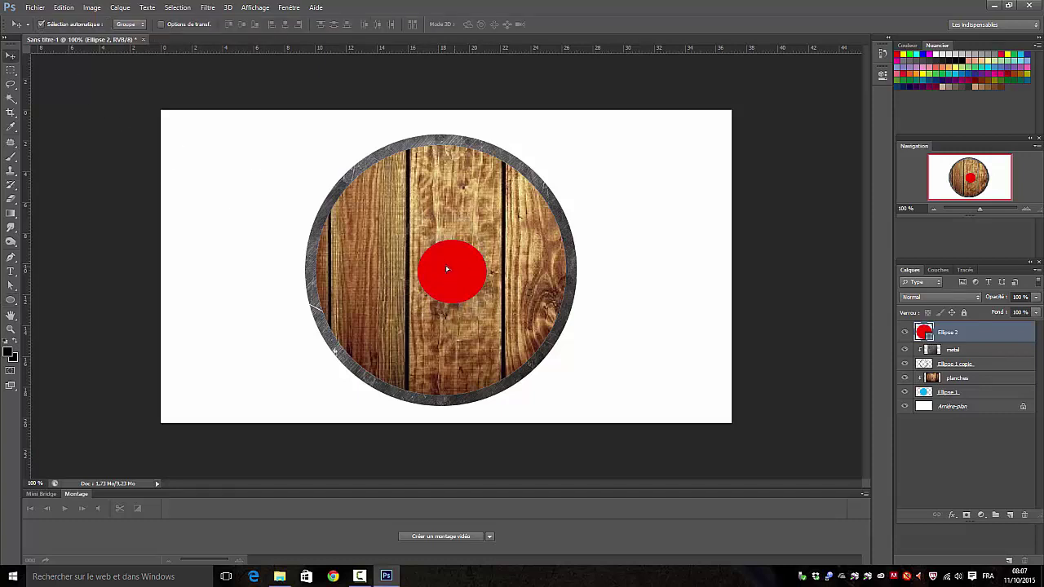
drag(447, 269, 443, 263)
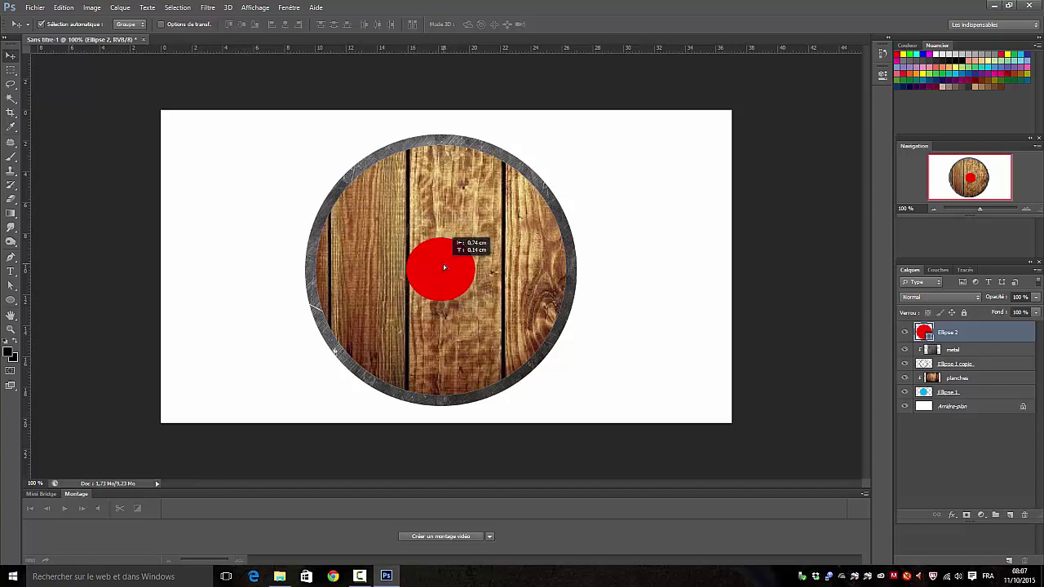
drag(445, 265, 445, 269)
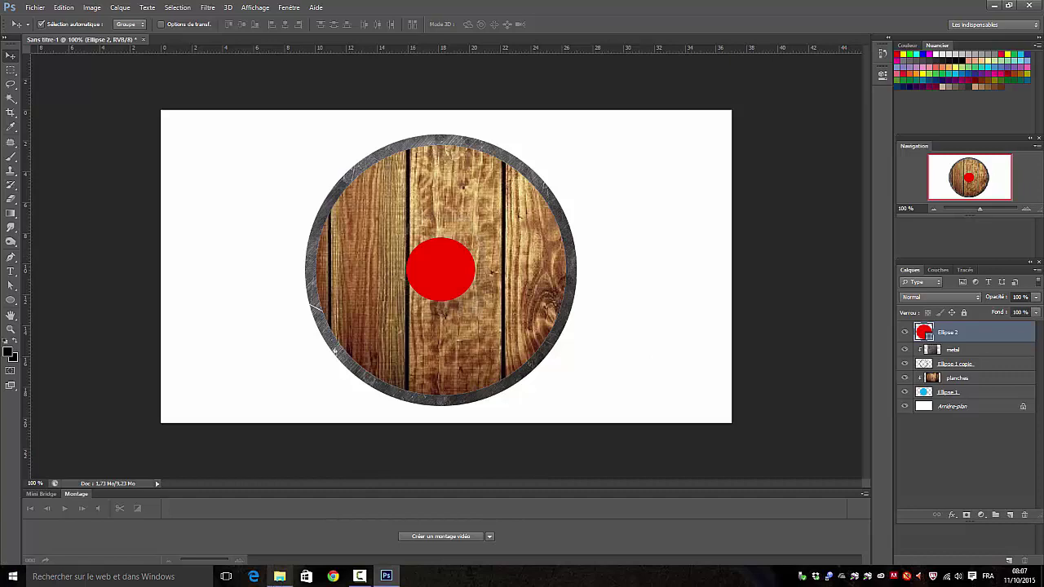
click(13, 577)
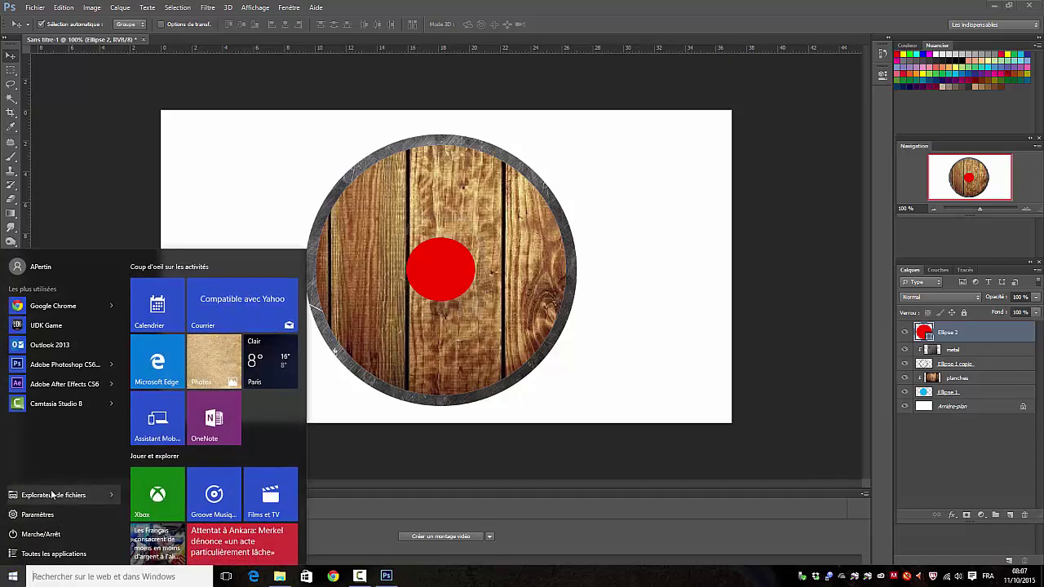
Open File Explorer and drag metal.jpg from Recent files onto the Photoshop canvas
click(50, 495)
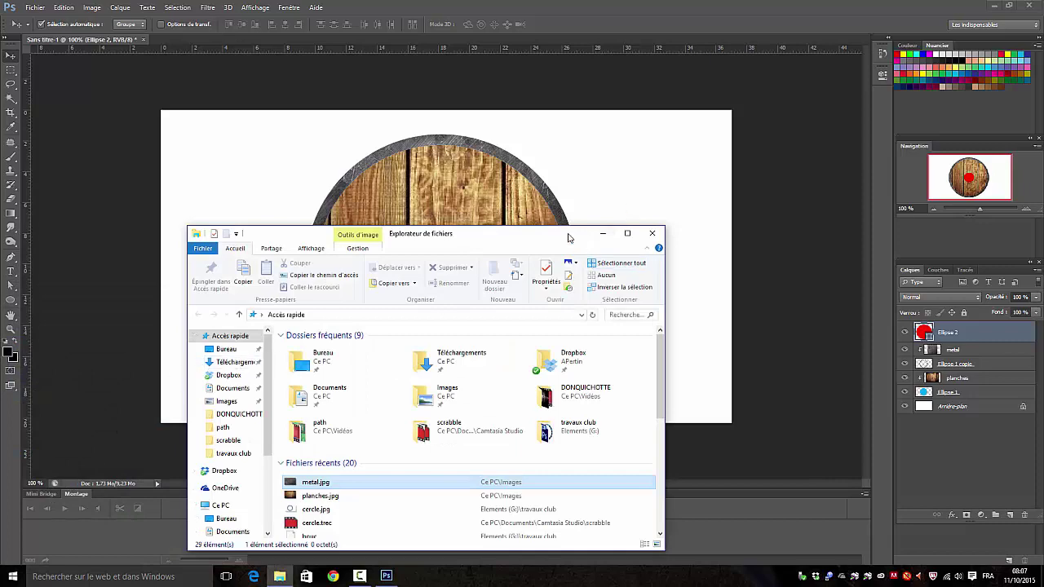
drag(570, 237, 1019, 271)
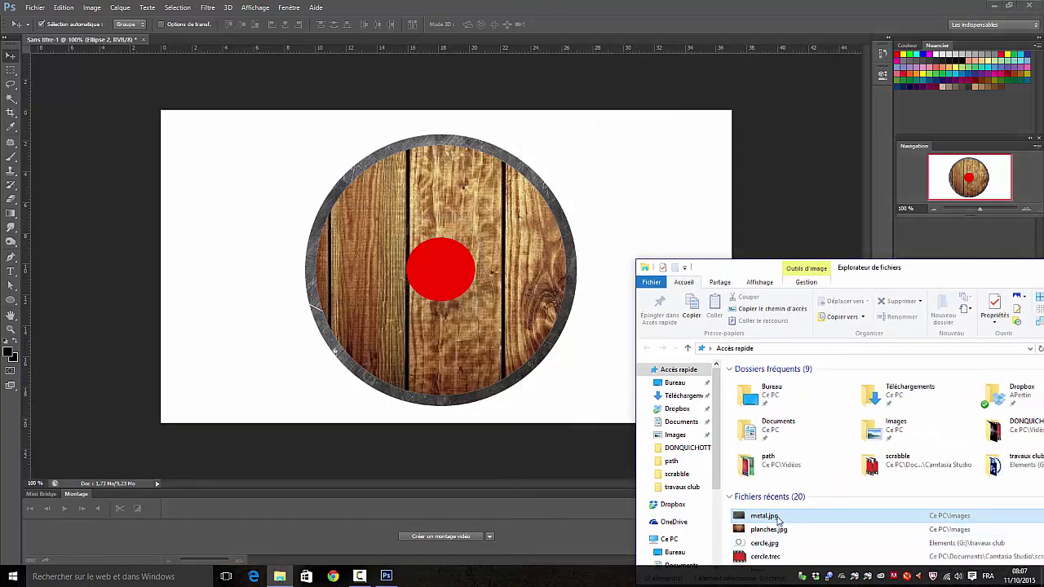
drag(767, 517, 449, 271)
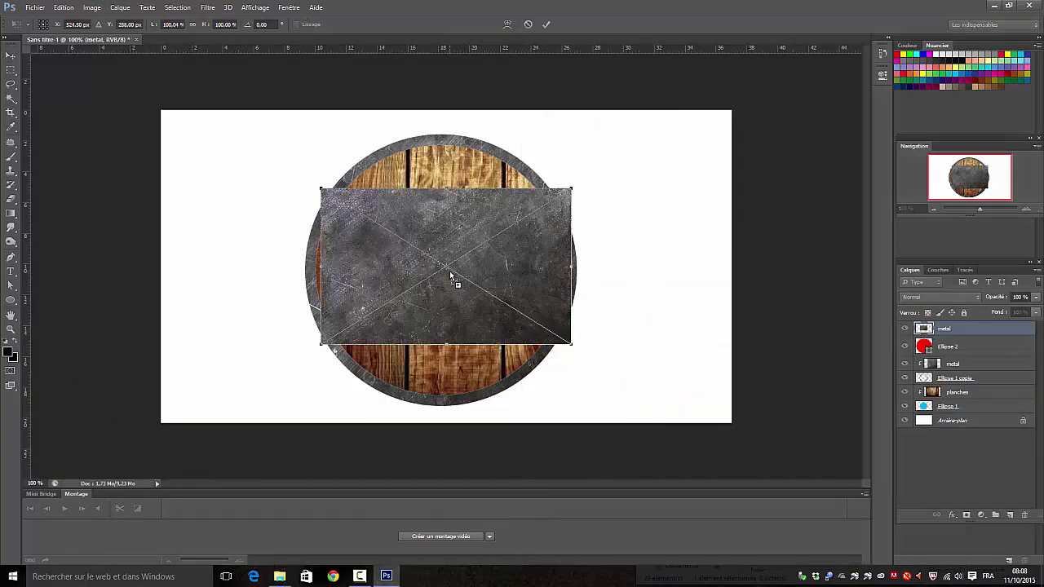
Commit the second metal texture, clip it to Ellipse 2, then select Ellipse 1 for styling
click(546, 24)
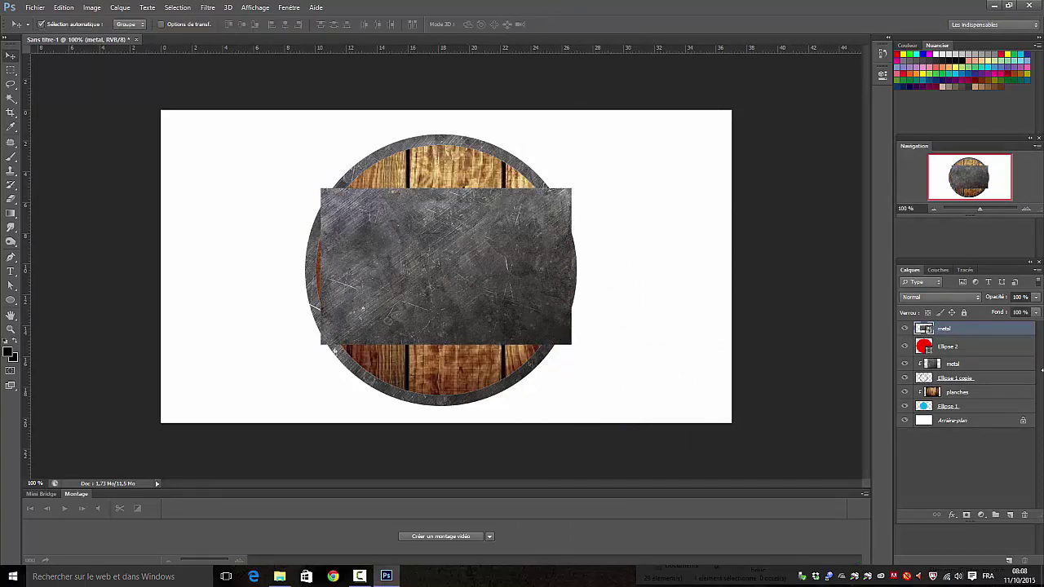
alt+click(987, 335)
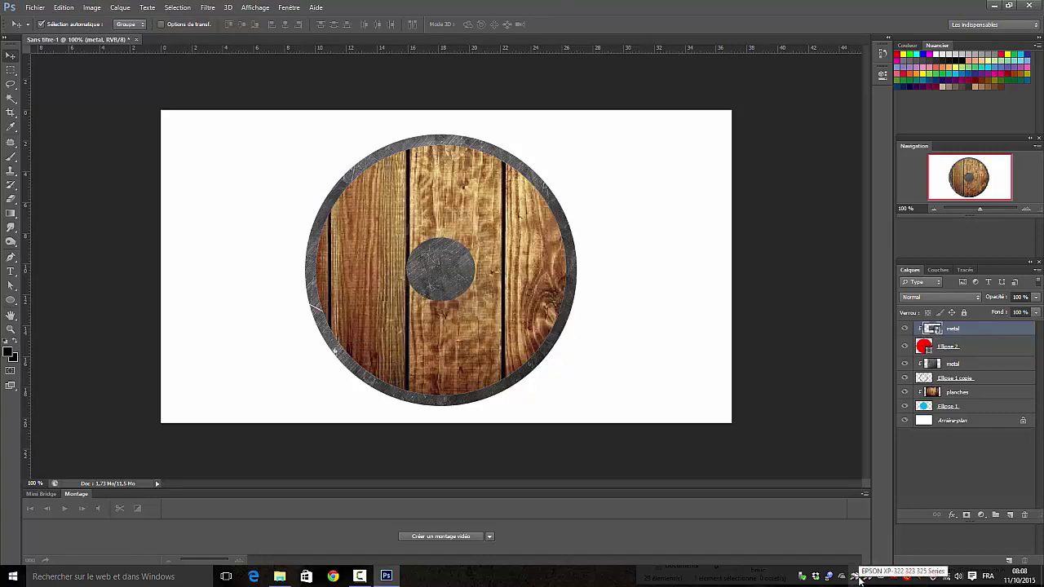
click(961, 407)
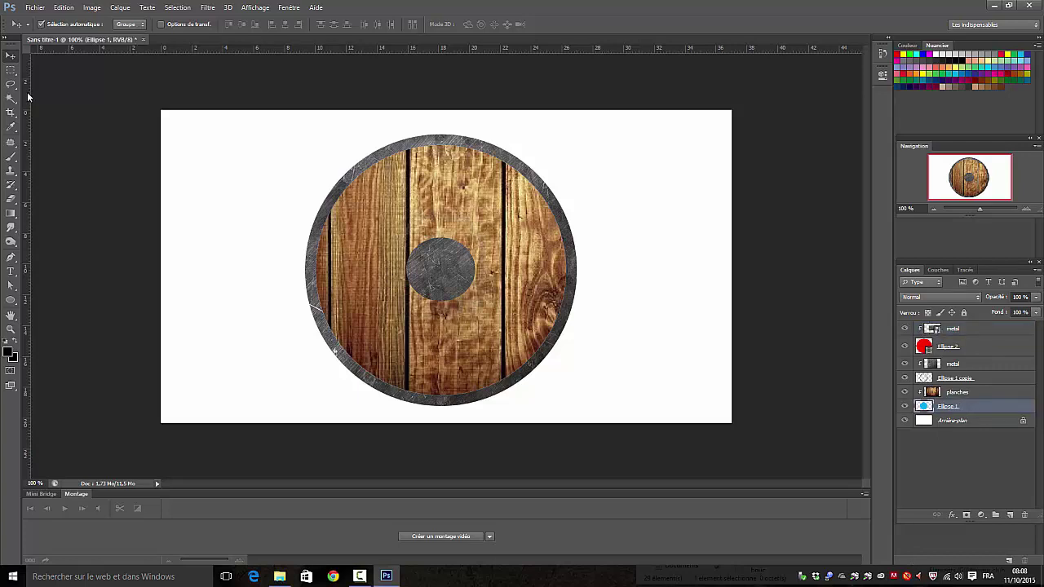
click(119, 10)
mouse_move(139, 66)
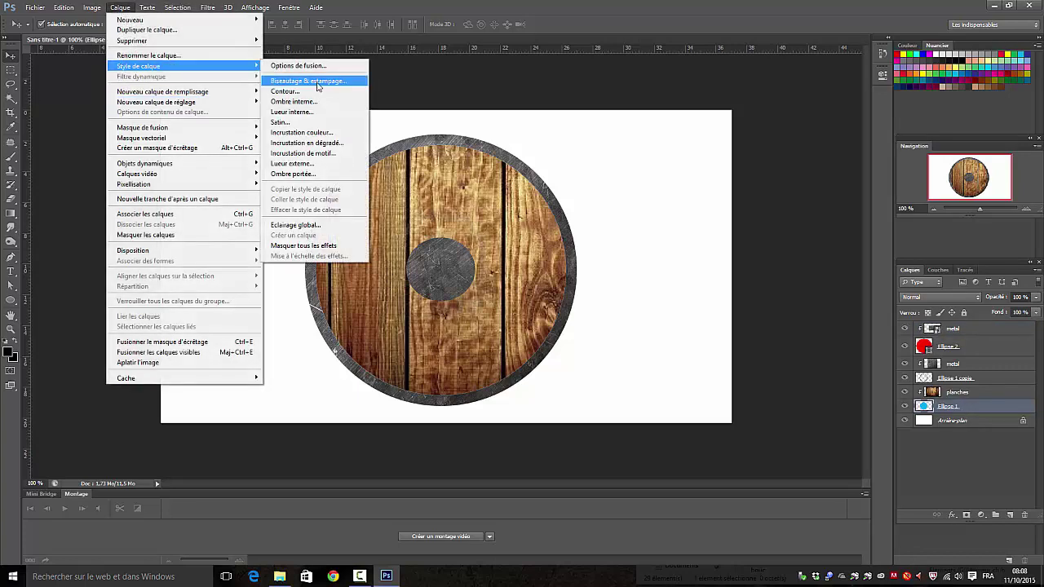
Give Ellipse 1 an Inner Bevel: 29 px size, 16% highlight and 47% shadow opacity
click(316, 82)
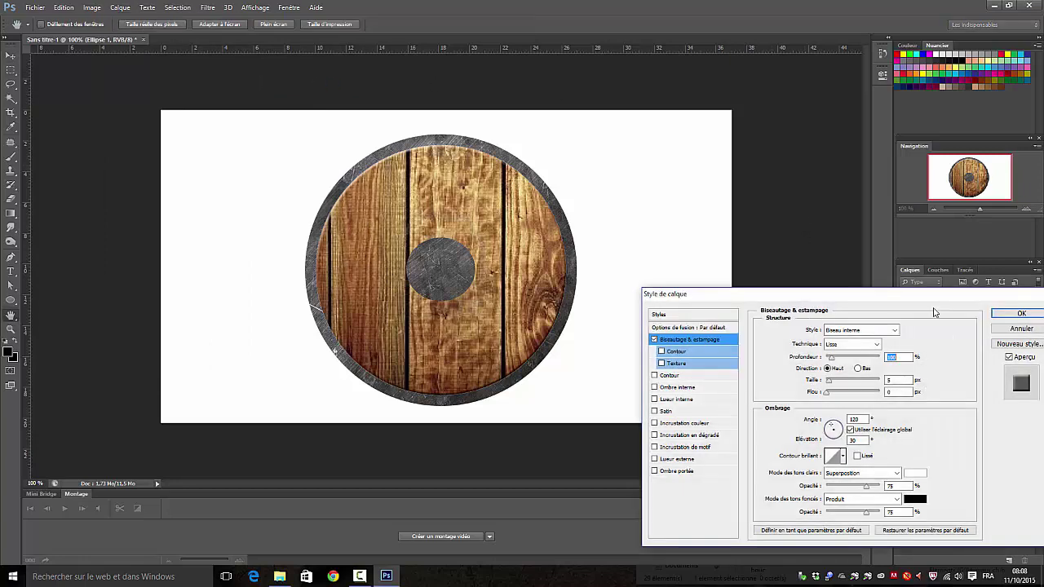
drag(929, 298, 904, 258)
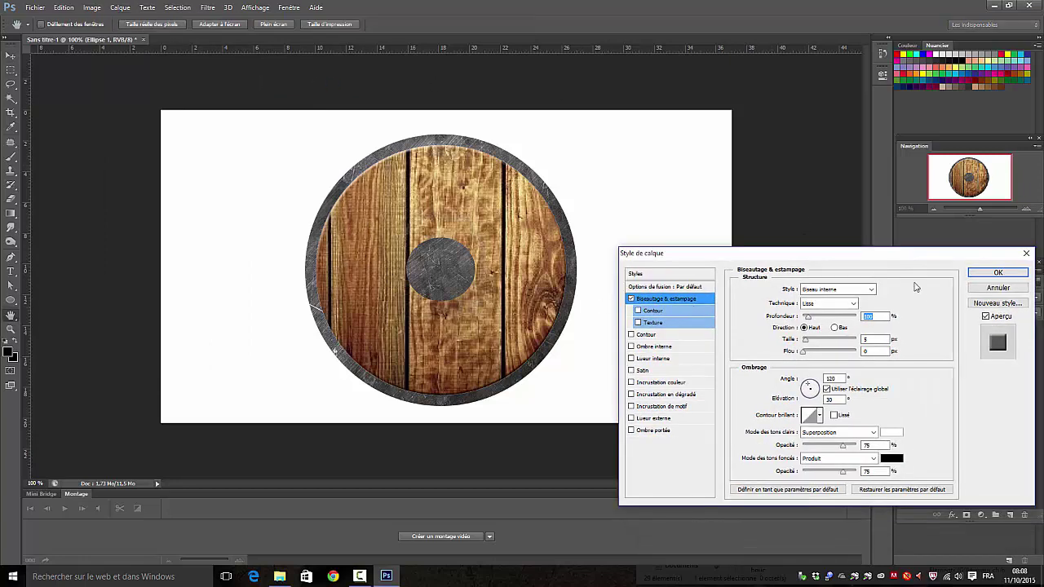
mouse_move(809, 318)
mouse_down()
mouse_move(830, 317)
mouse_move(812, 342)
mouse_up()
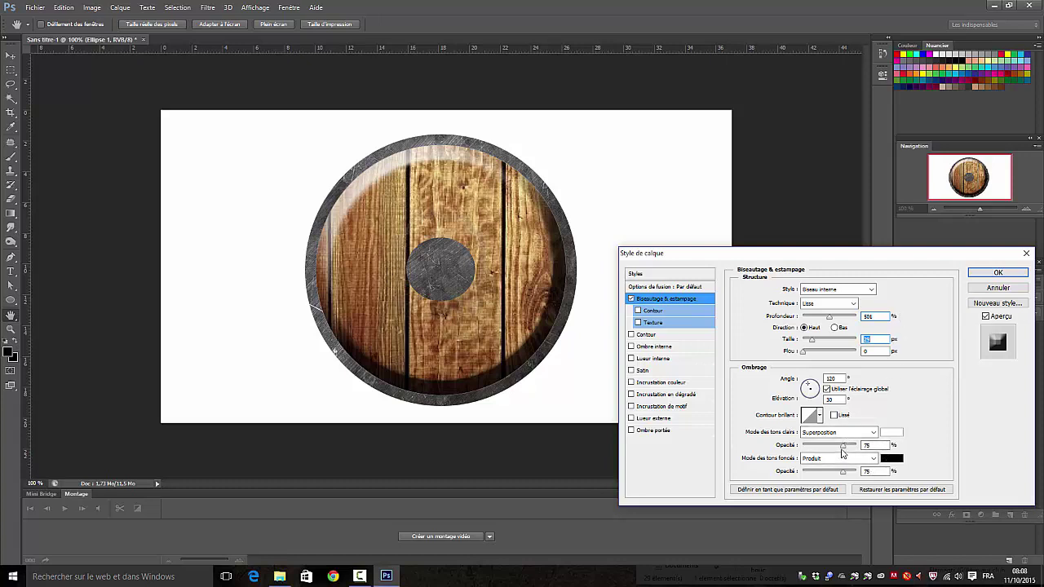
drag(844, 446, 808, 446)
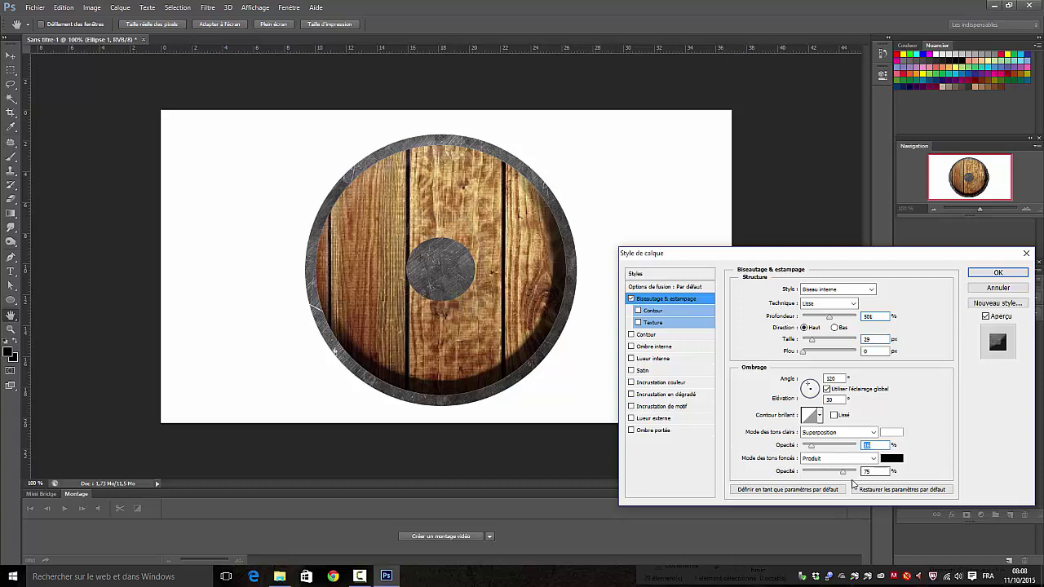
drag(842, 471, 829, 474)
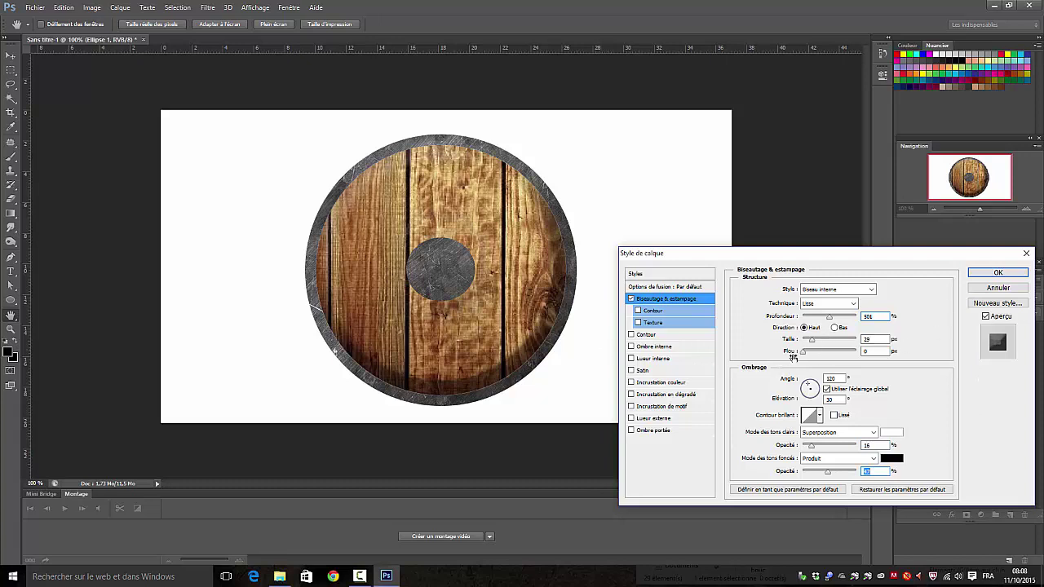
drag(829, 320, 821, 320)
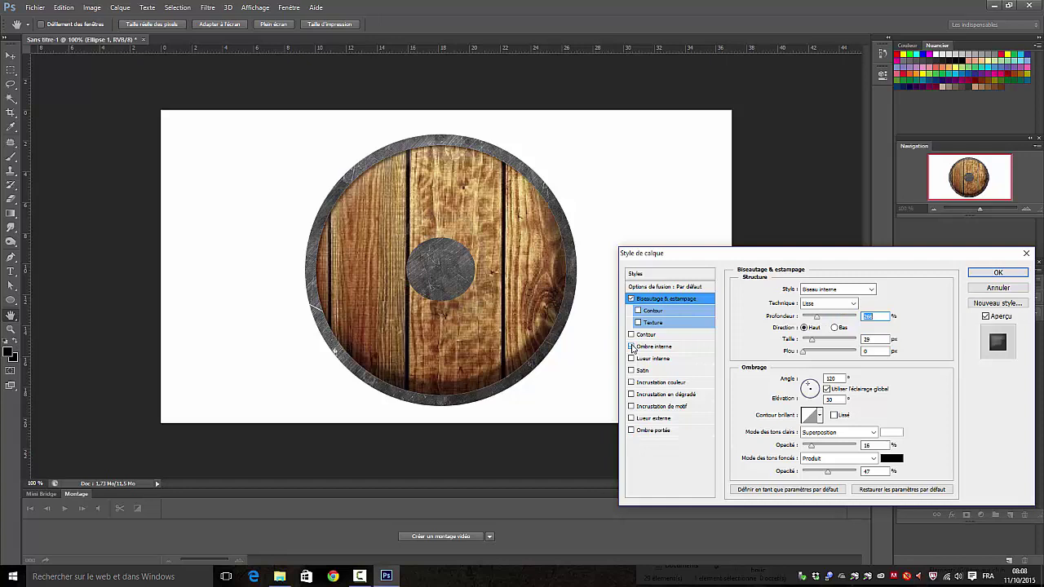
Add an Inner Shadow with 18 px distance and larger size to Ellipse 1, then apply
click(631, 347)
click(652, 347)
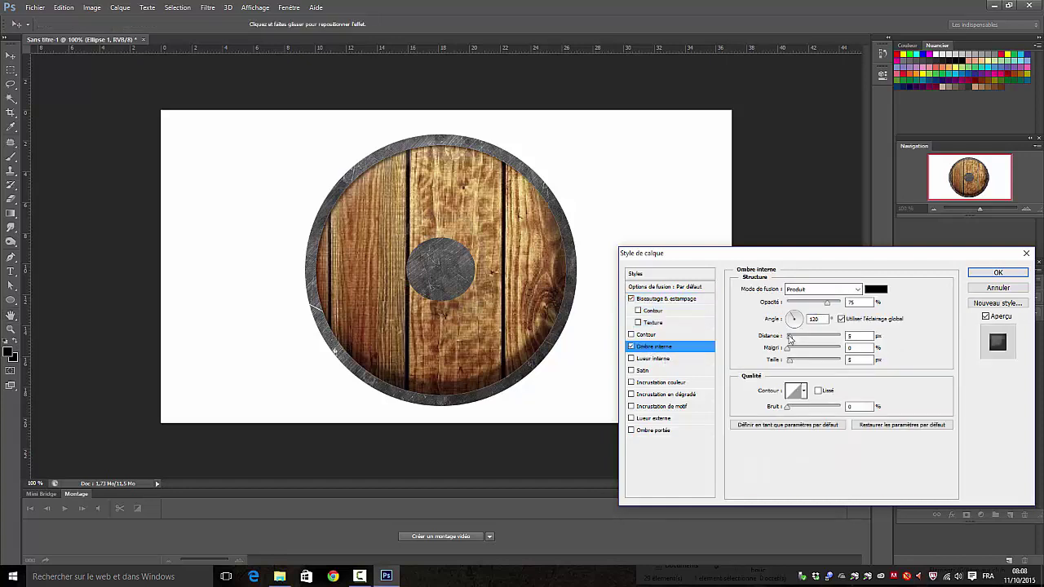
drag(791, 336, 798, 341)
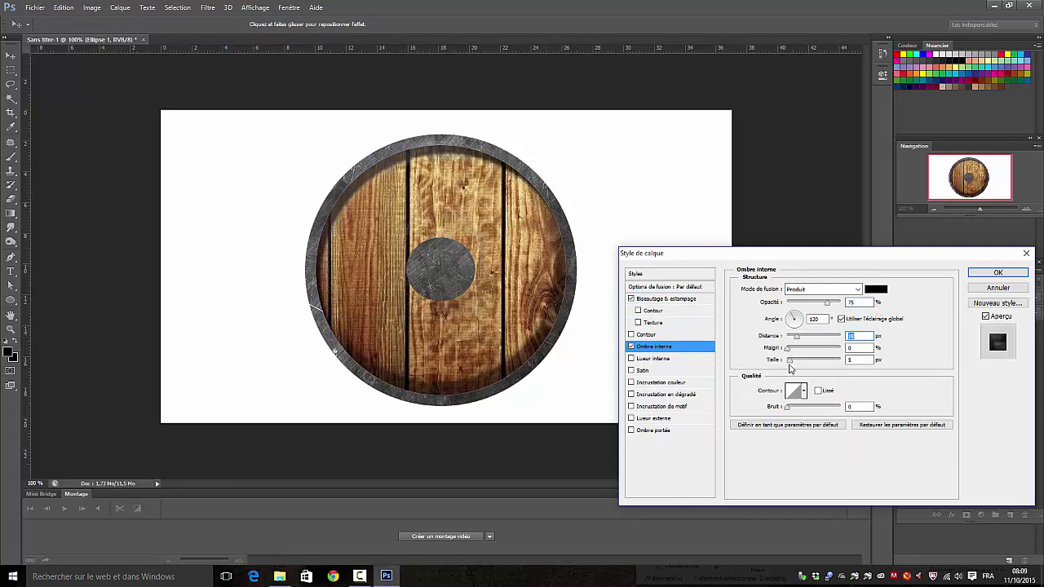
drag(790, 363, 804, 362)
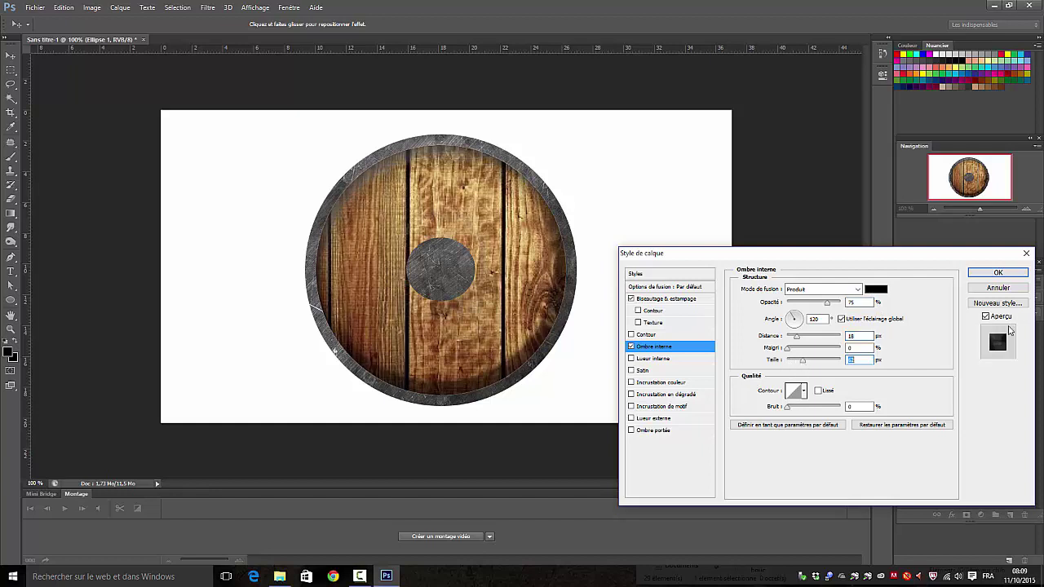
click(993, 276)
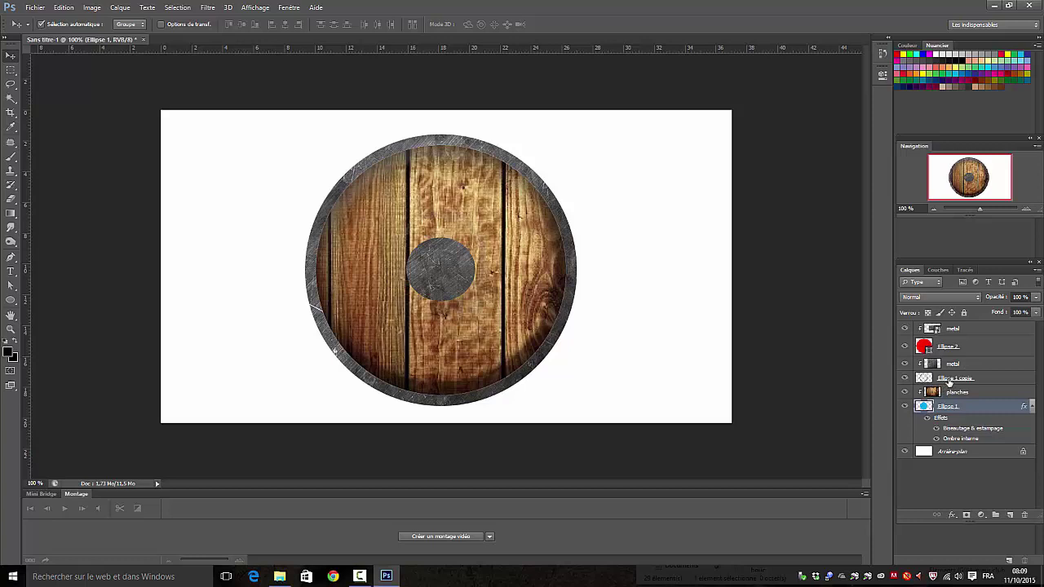
Give the Ellipse 1 copie rim a Chisel Hard bevel at 220% depth and 79 px size
click(949, 380)
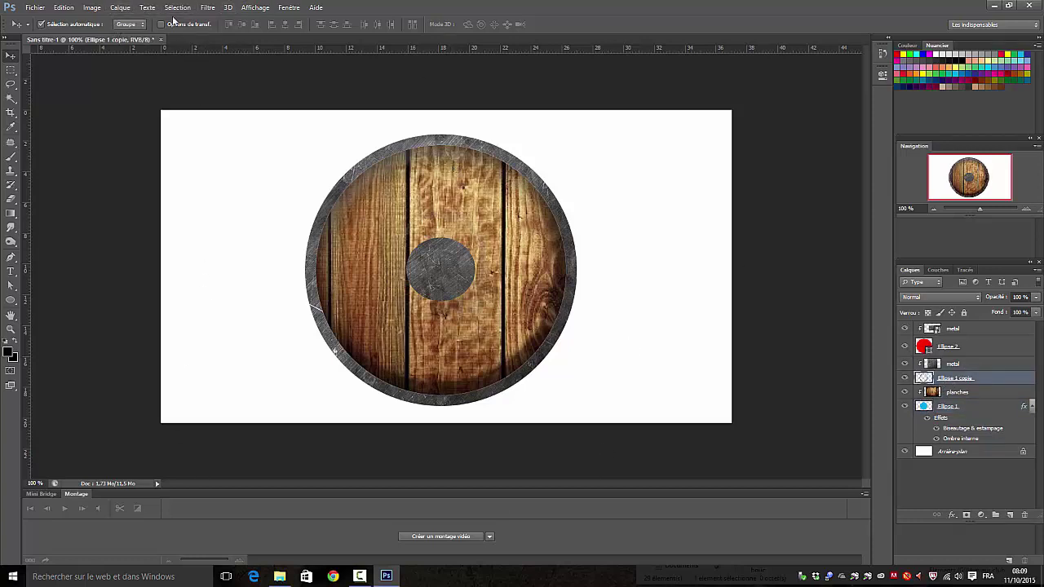
click(120, 7)
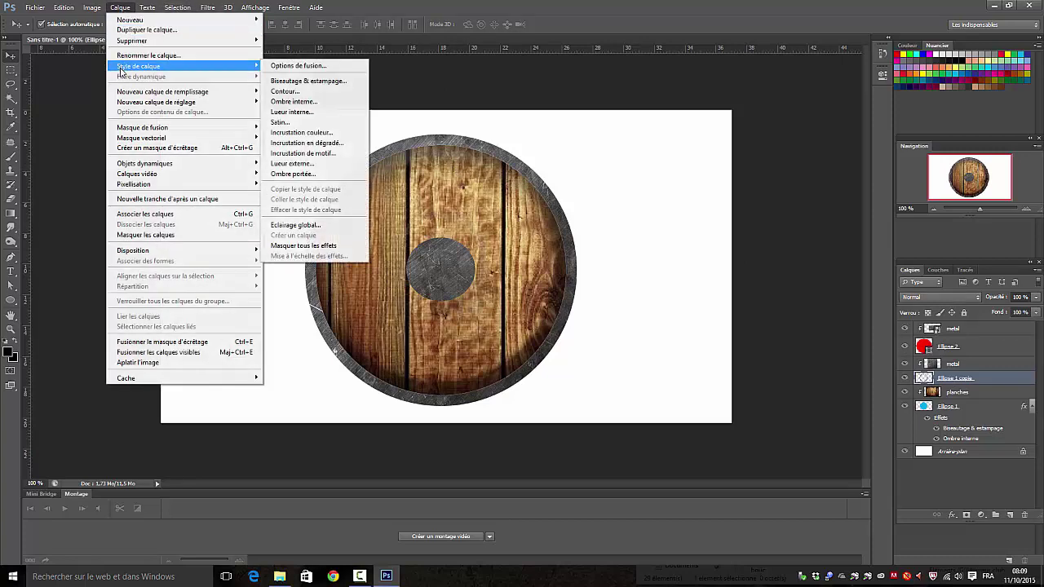
mouse_move(139, 66)
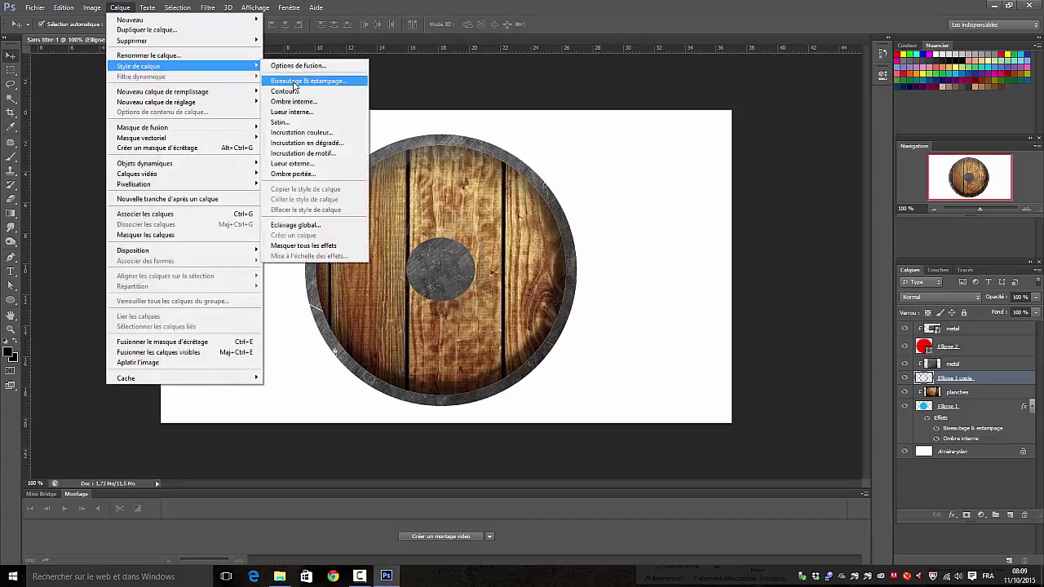
click(296, 81)
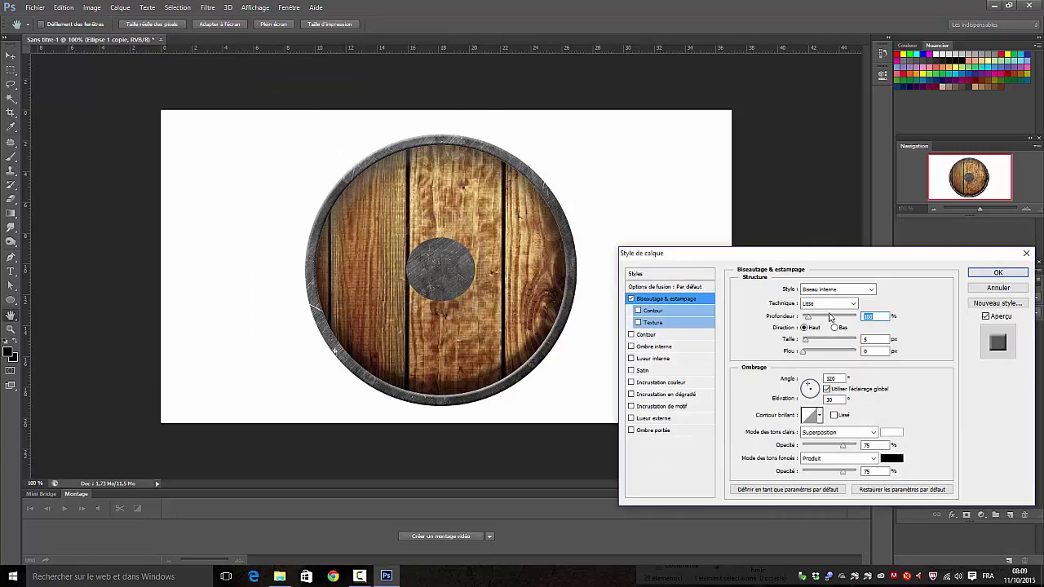
click(853, 304)
click(821, 323)
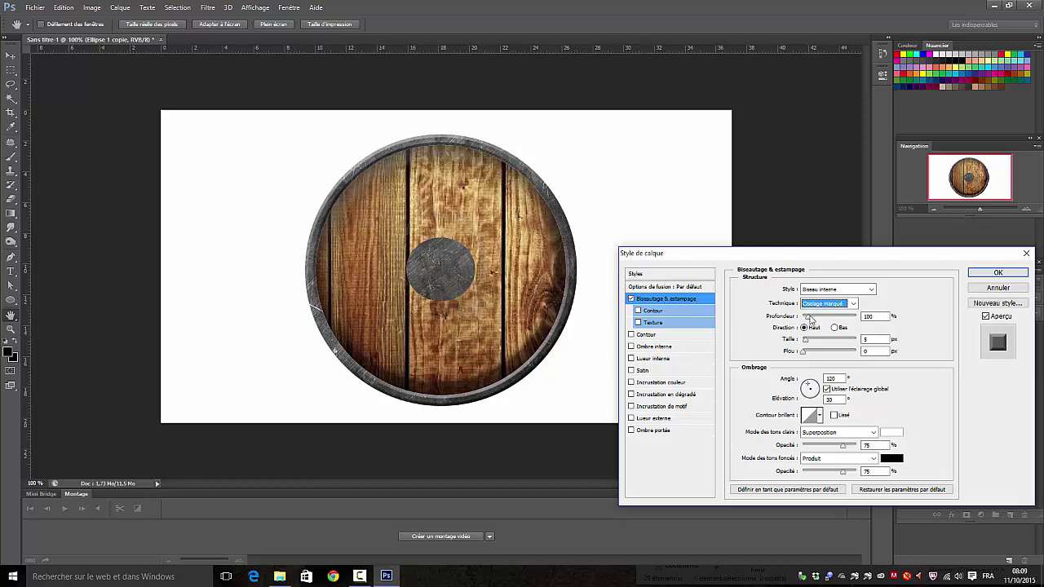
click(810, 316)
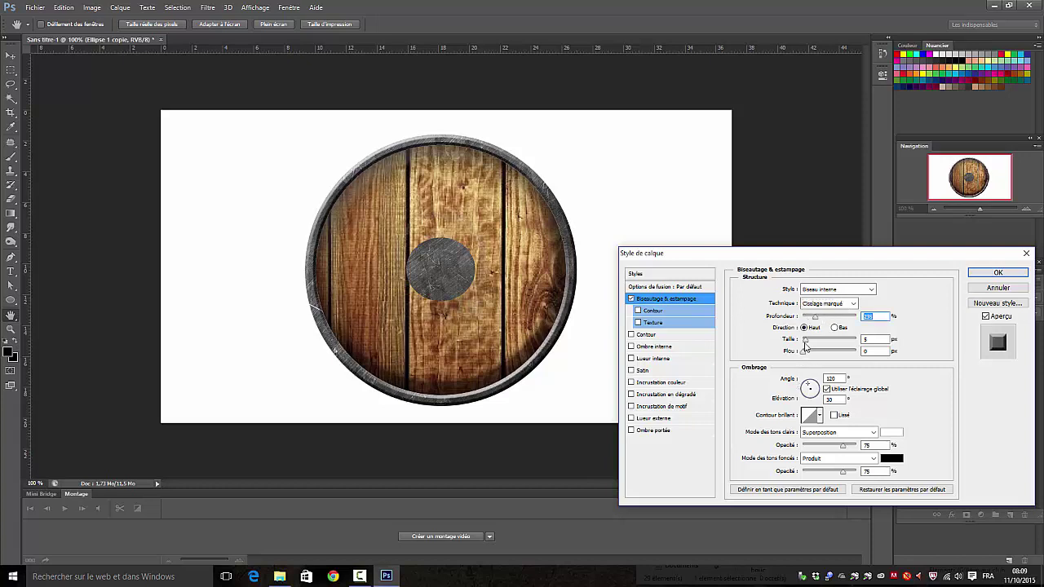
drag(805, 341, 828, 334)
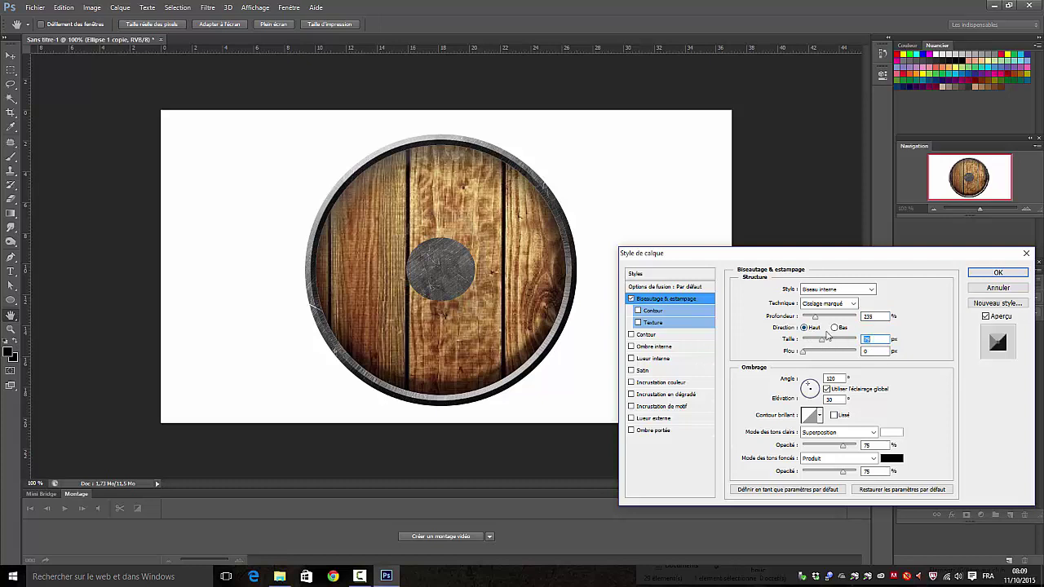
Keep the rim bevel lit from above, with 30% shadow opacity and a weaker highlight
click(834, 328)
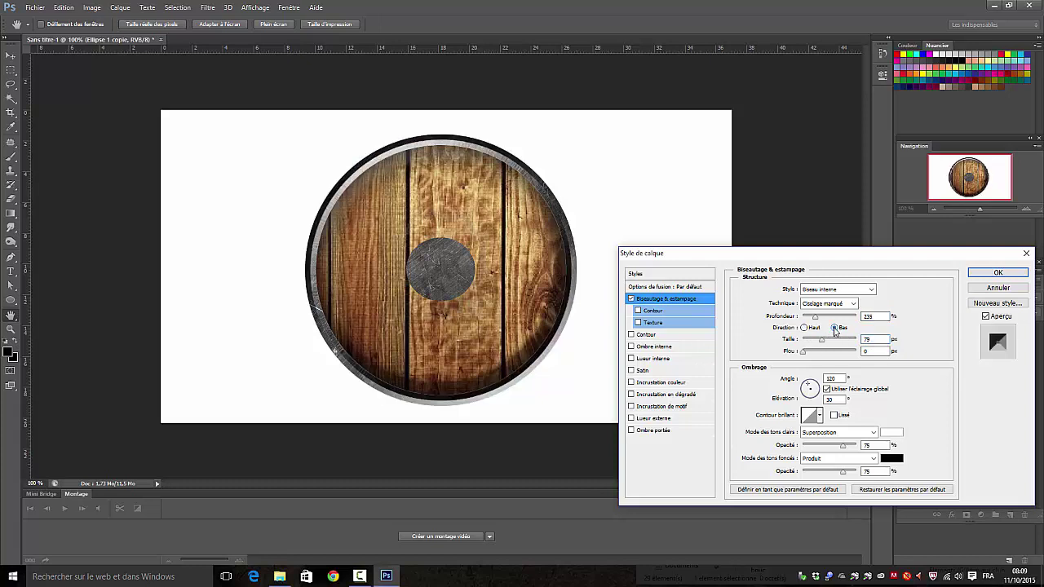
click(804, 328)
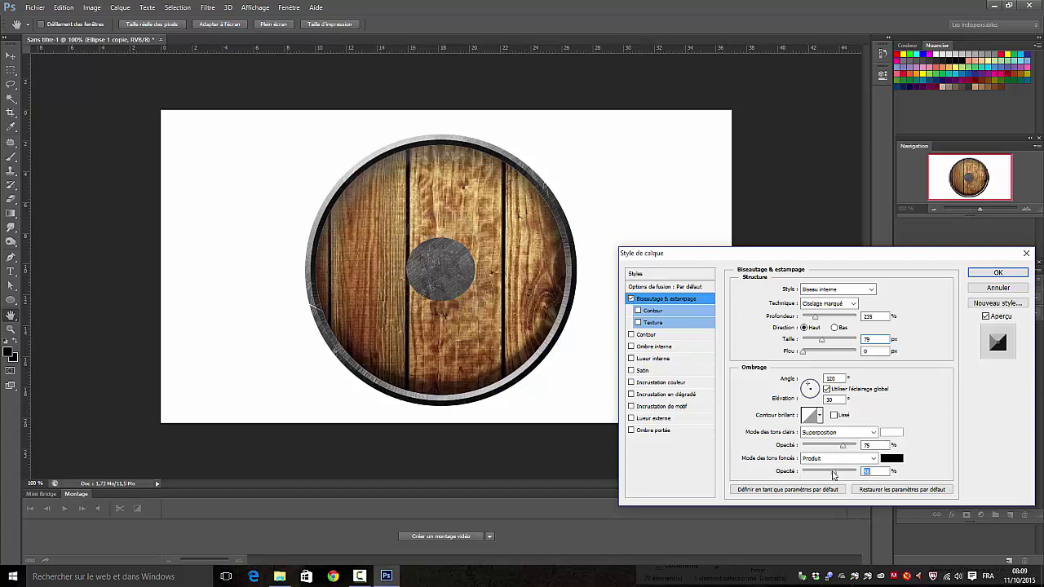
drag(843, 472, 820, 473)
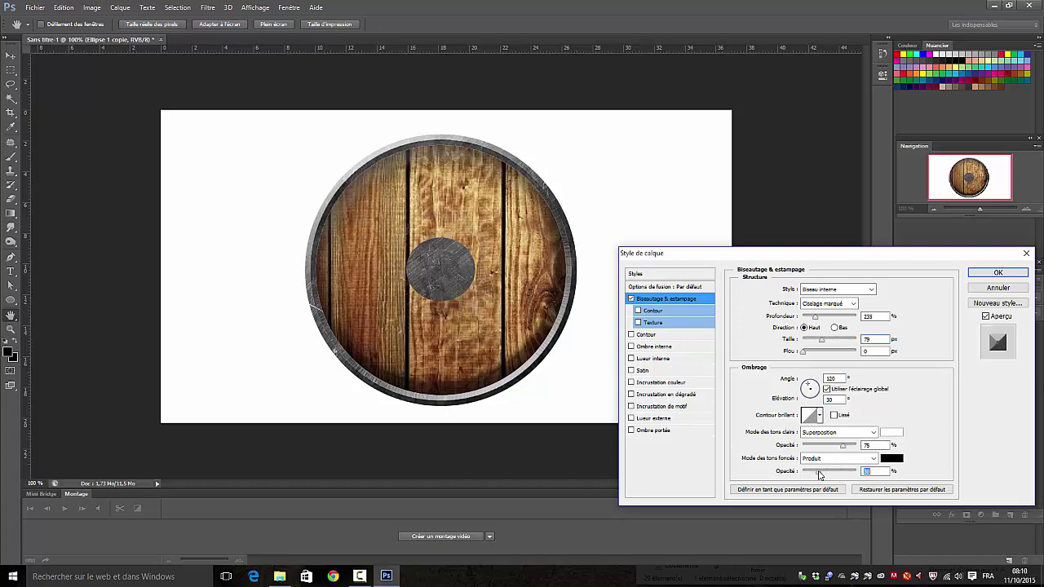
drag(842, 446, 826, 448)
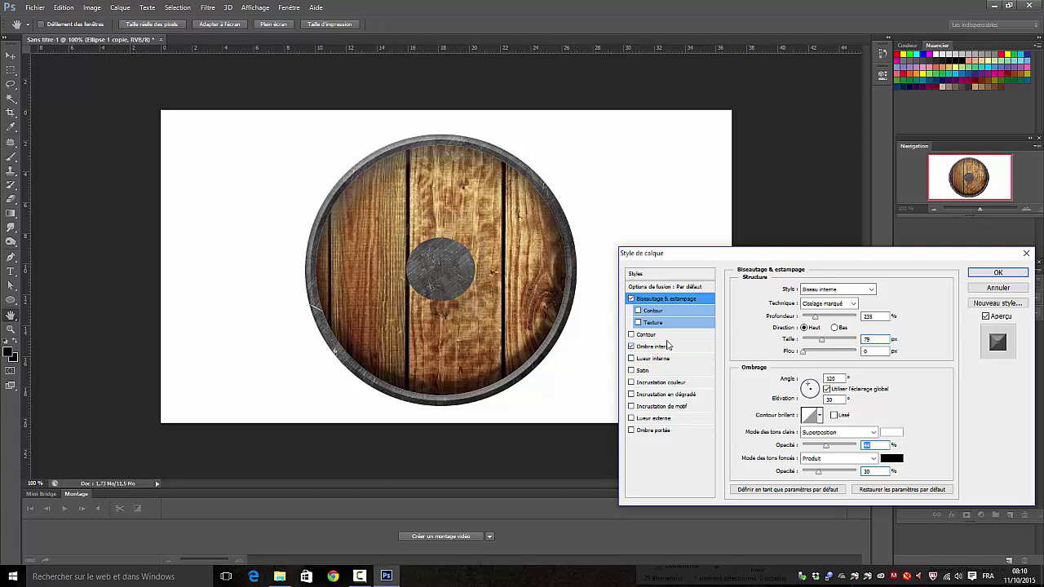
Add an 18 px Inner Shadow to the rim, apply the style, and select Ellipse 2
click(664, 349)
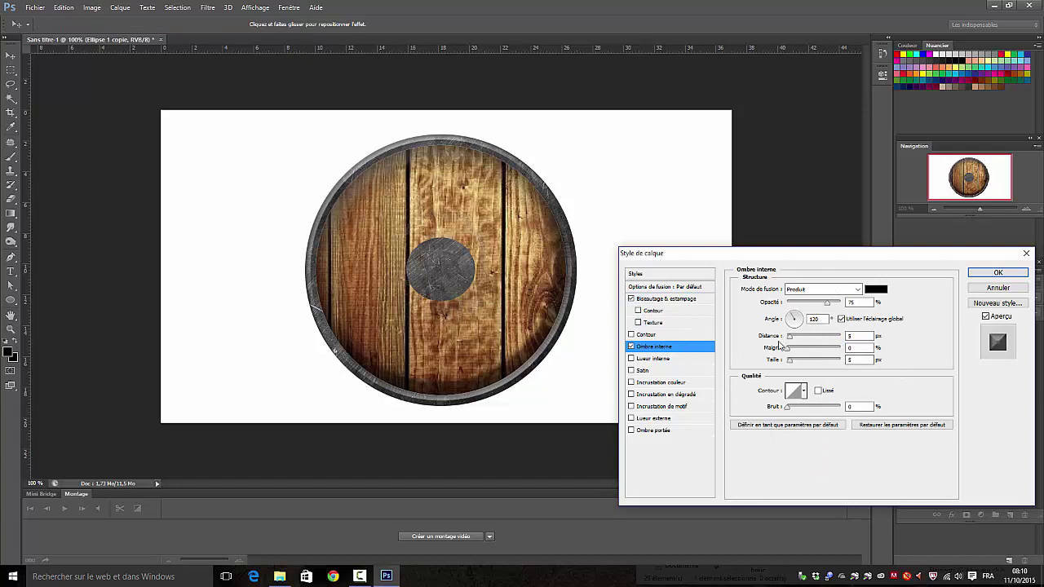
mouse_move(789, 367)
mouse_down()
mouse_move(800, 367)
mouse_move(798, 342)
mouse_up()
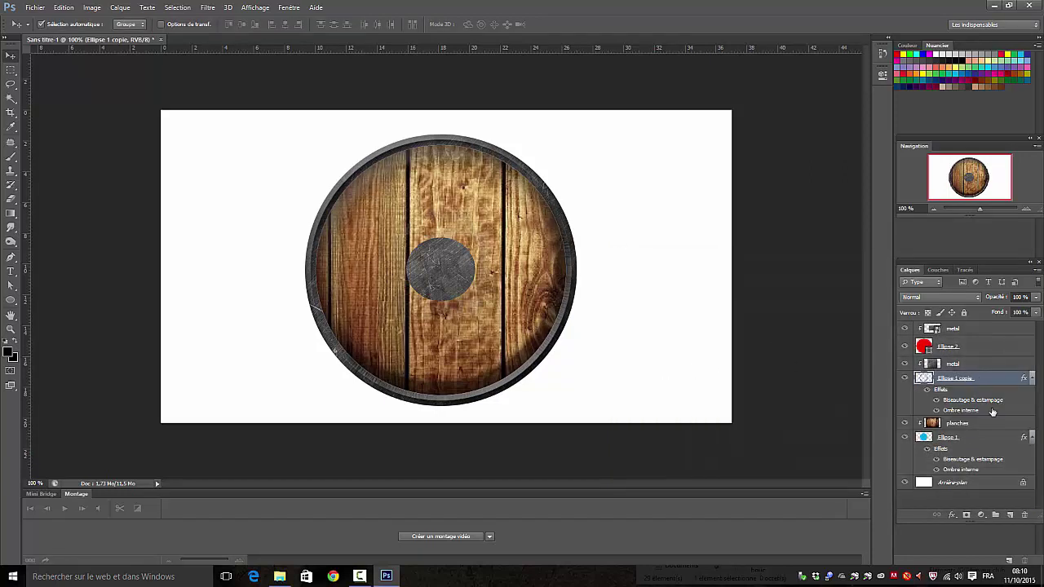
click(944, 348)
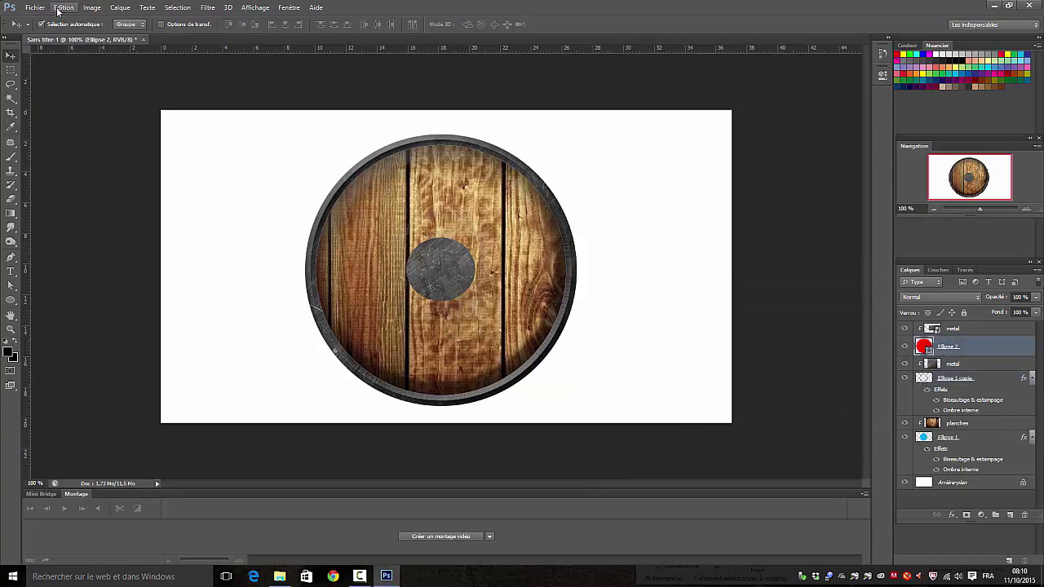
Give Ellipse 2 an Emboss bevel with 297% depth, 9 px size and 39% highlight opacity
click(120, 8)
mouse_move(139, 66)
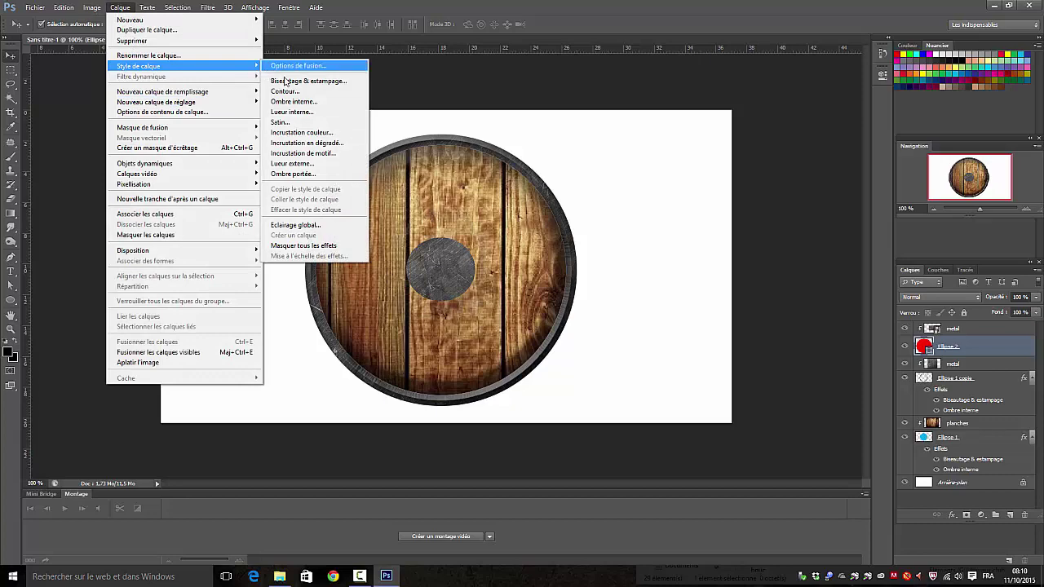
click(284, 69)
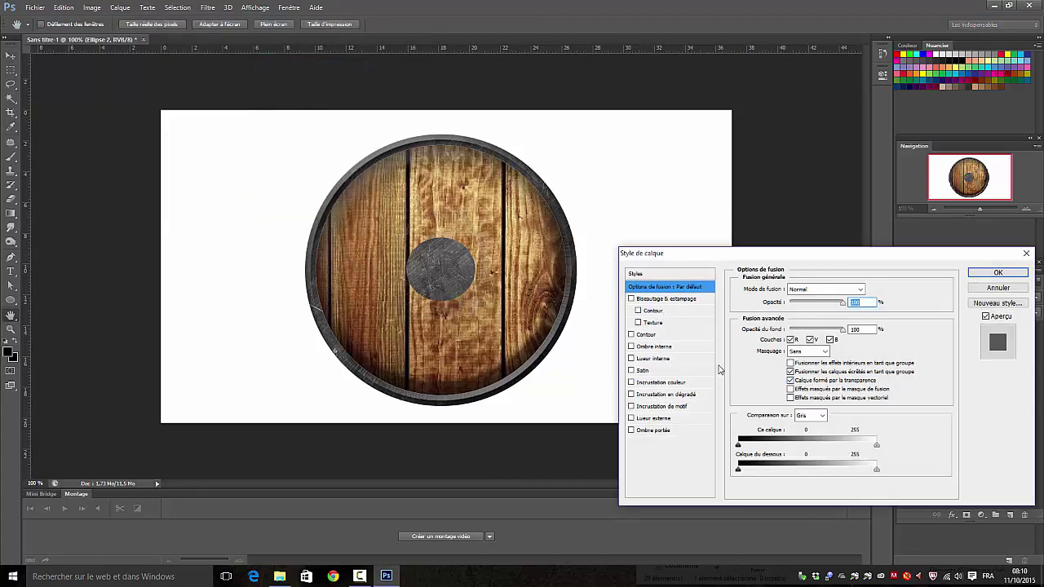
click(665, 299)
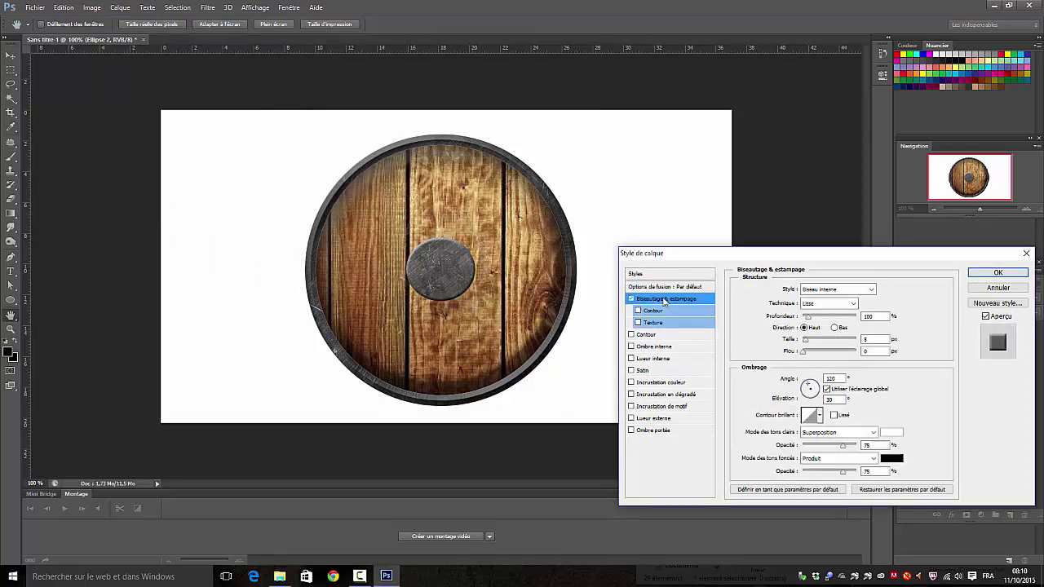
click(872, 291)
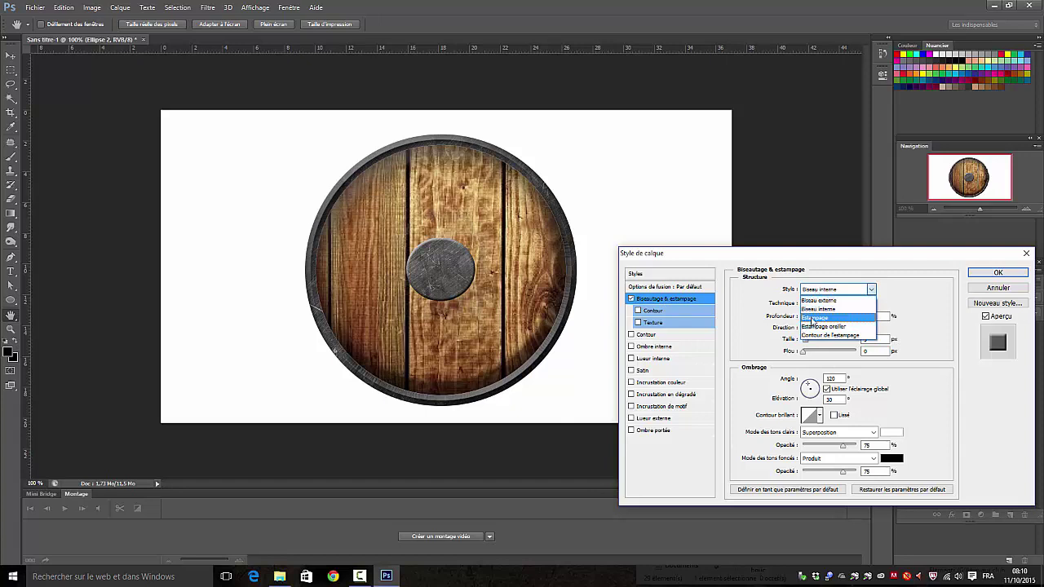
click(813, 318)
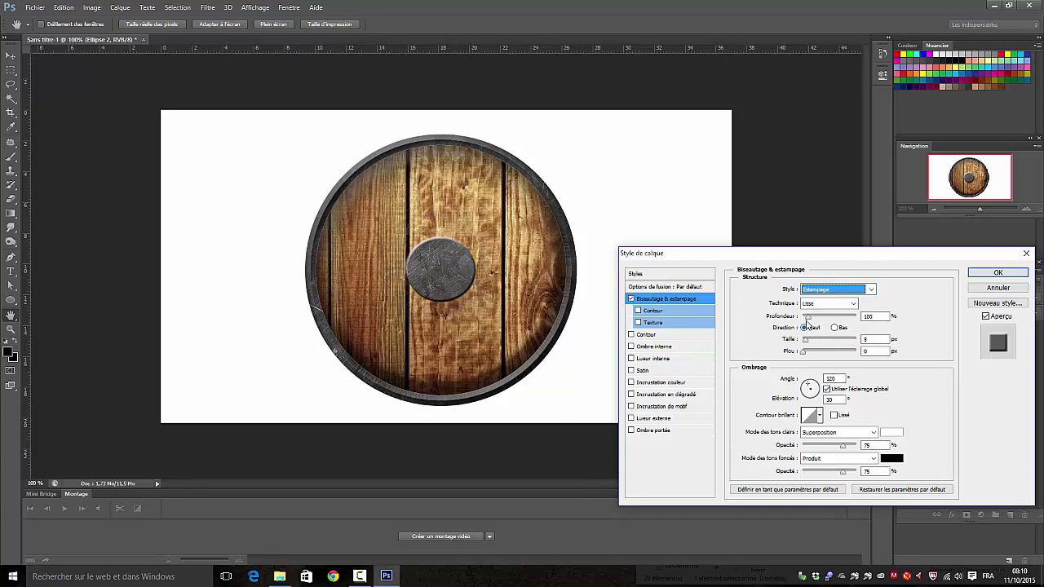
mouse_move(806, 318)
mouse_down()
mouse_move(818, 321)
mouse_move(806, 343)
mouse_up()
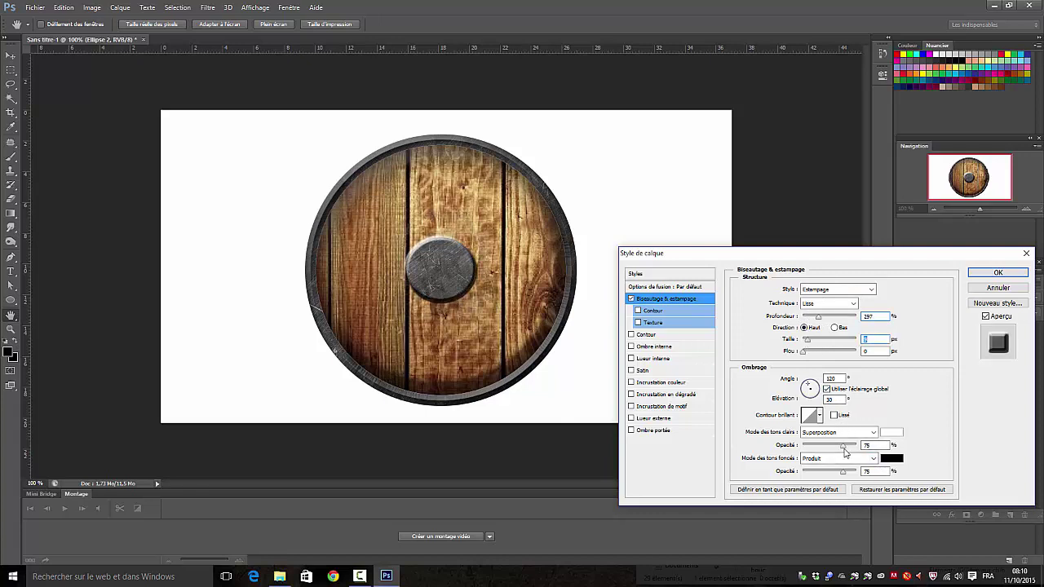
drag(842, 447, 823, 449)
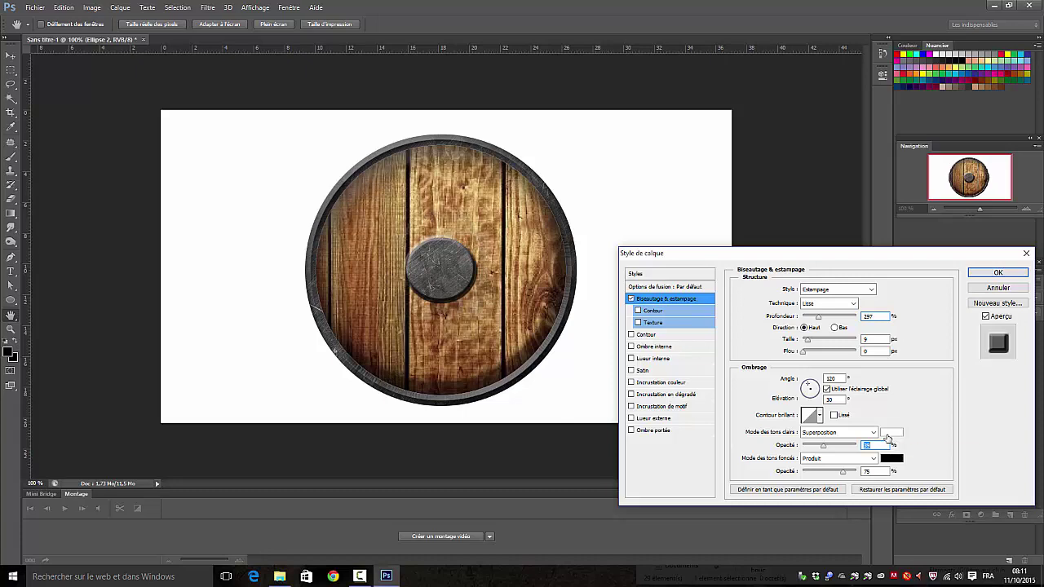
Change the boss's bevel highlight colour to grey and apply the layer style
click(891, 433)
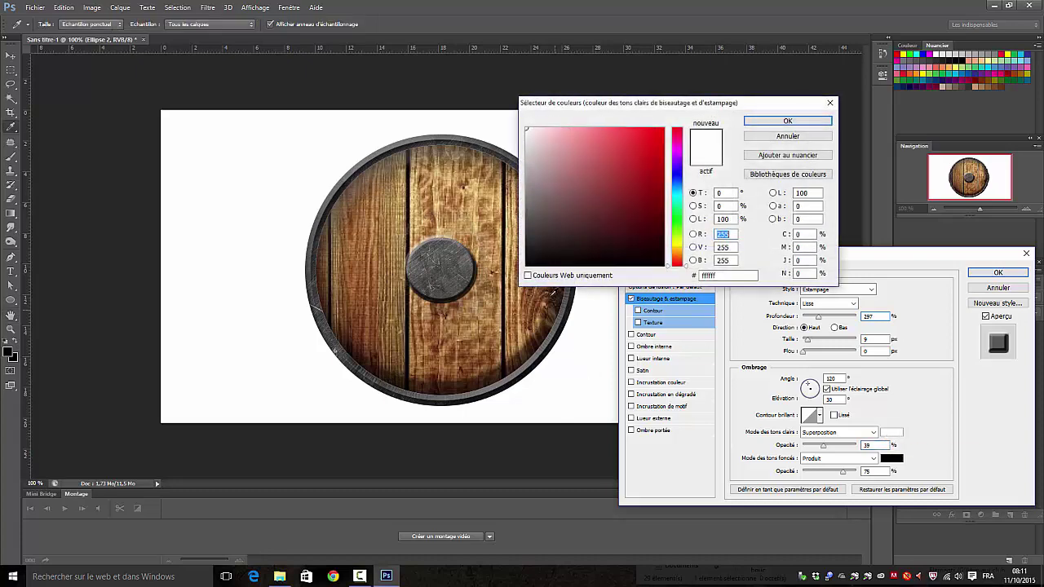
click(530, 203)
click(812, 123)
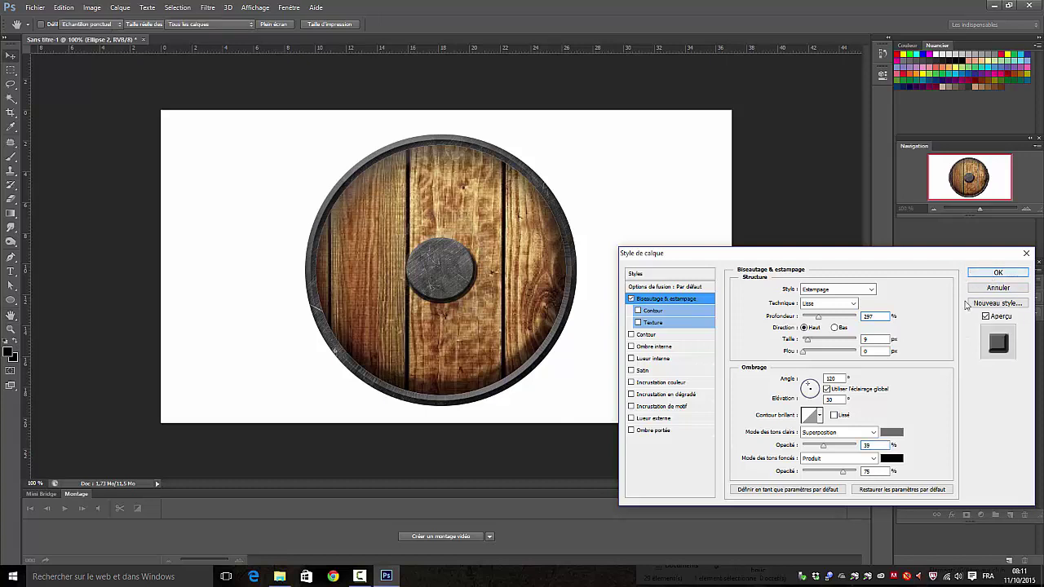
key(Return)
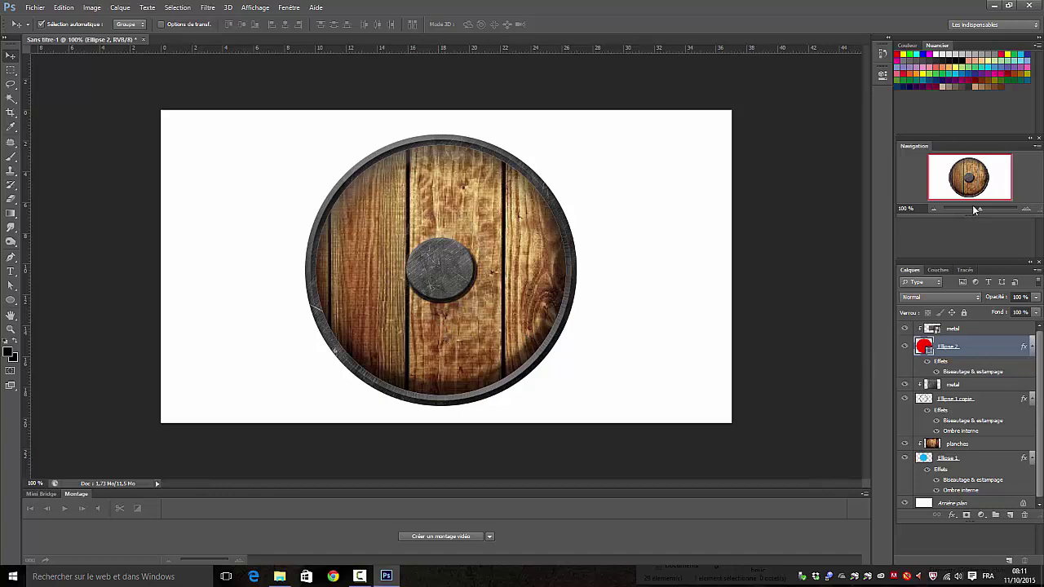
Hide Background, merge the visible shield layers into 'planches', then show Background again
drag(980, 211, 984, 210)
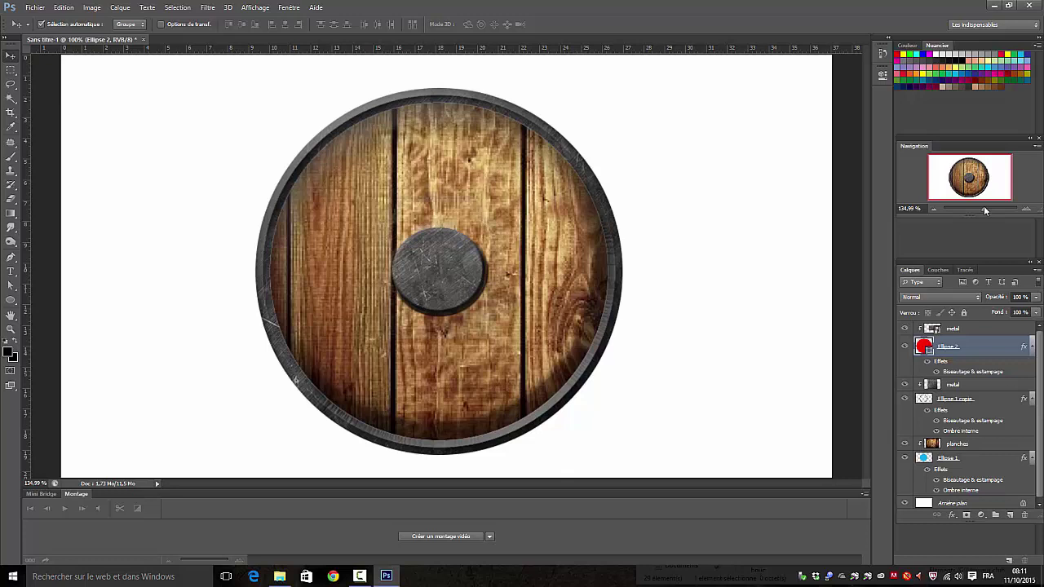
drag(984, 209, 982, 210)
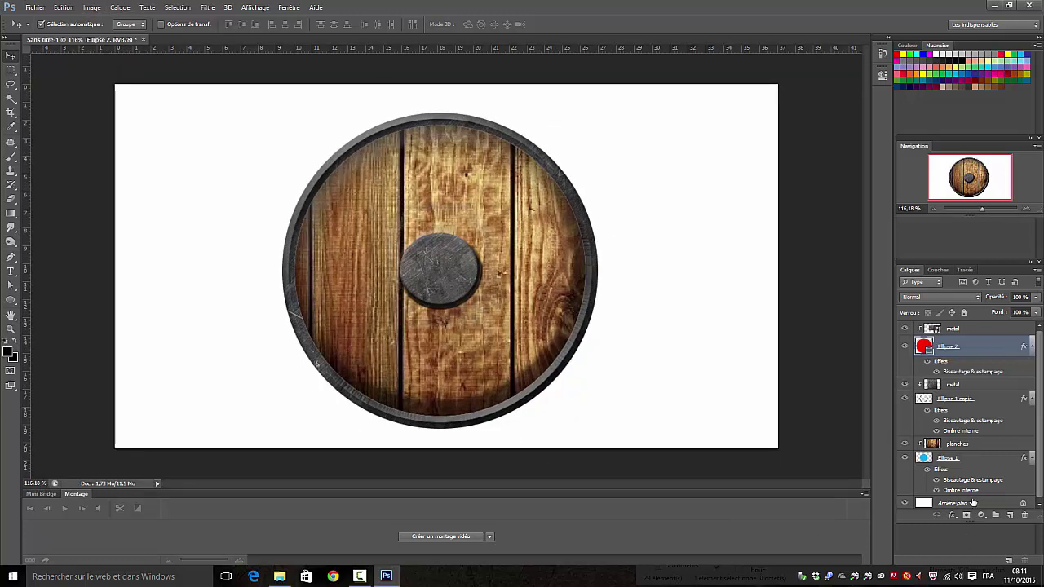
click(905, 505)
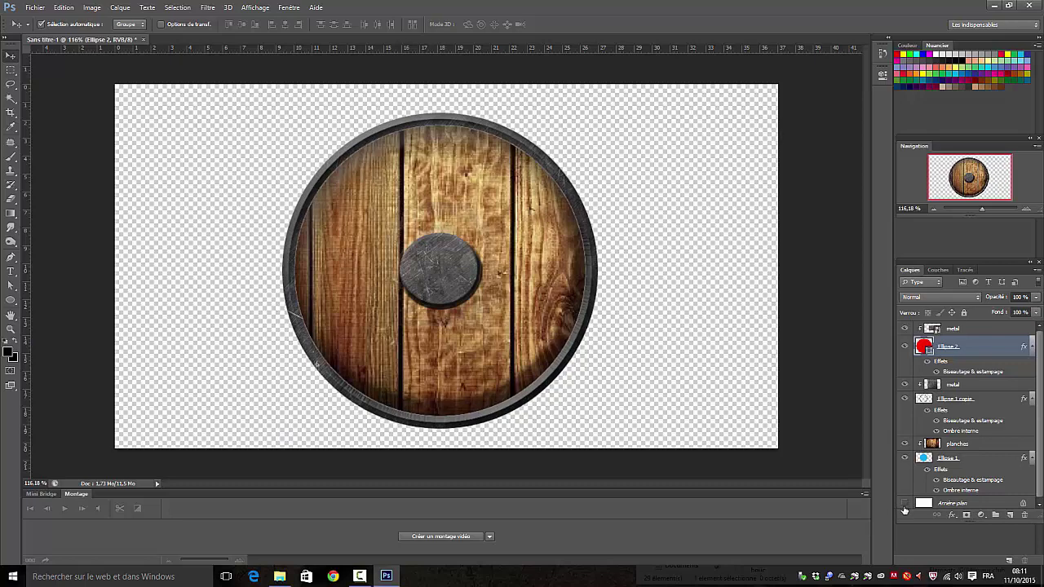
right_click(972, 445)
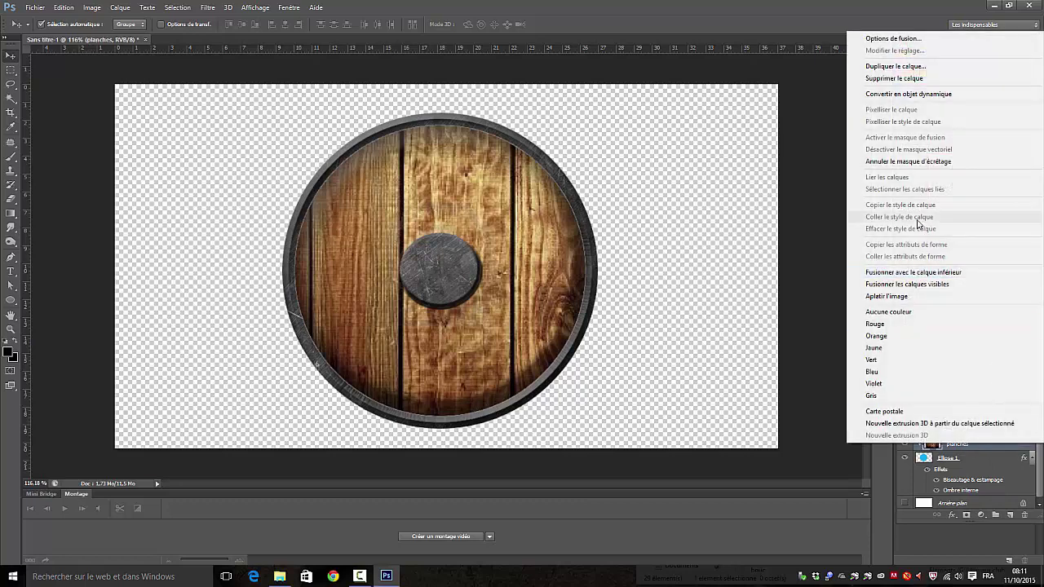
click(881, 285)
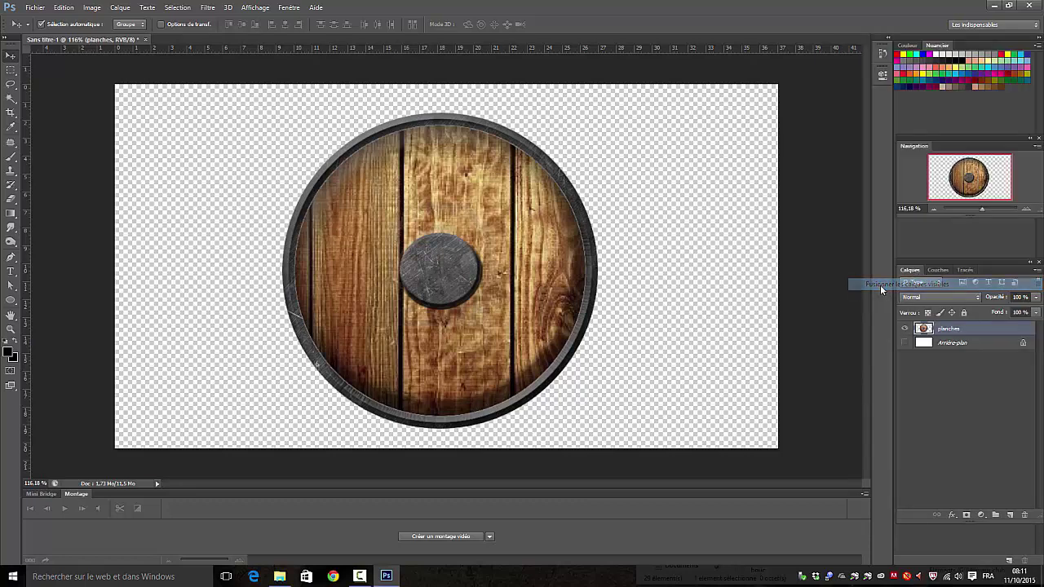
click(905, 343)
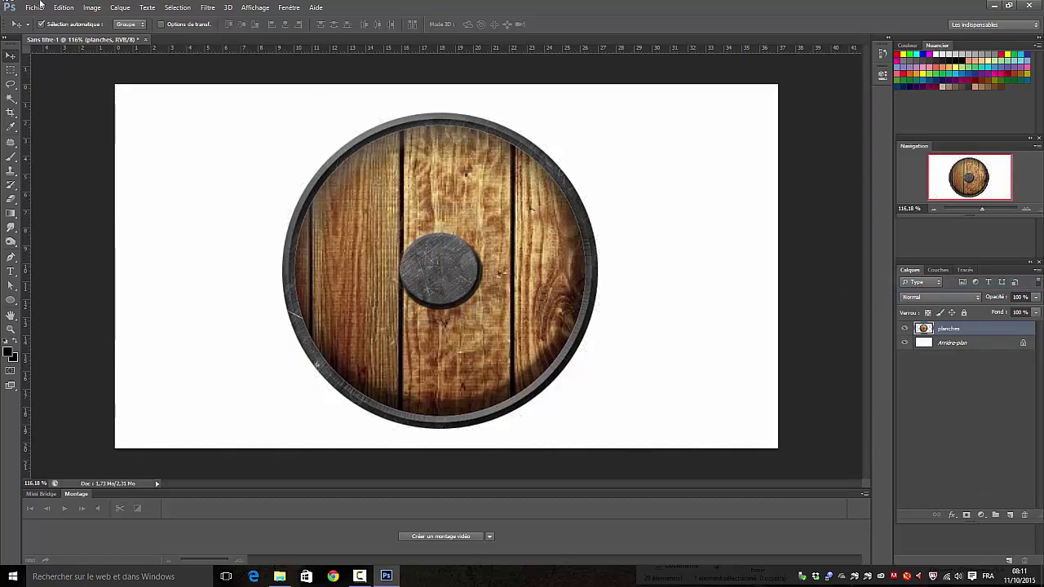
click(207, 8)
mouse_move(225, 138)
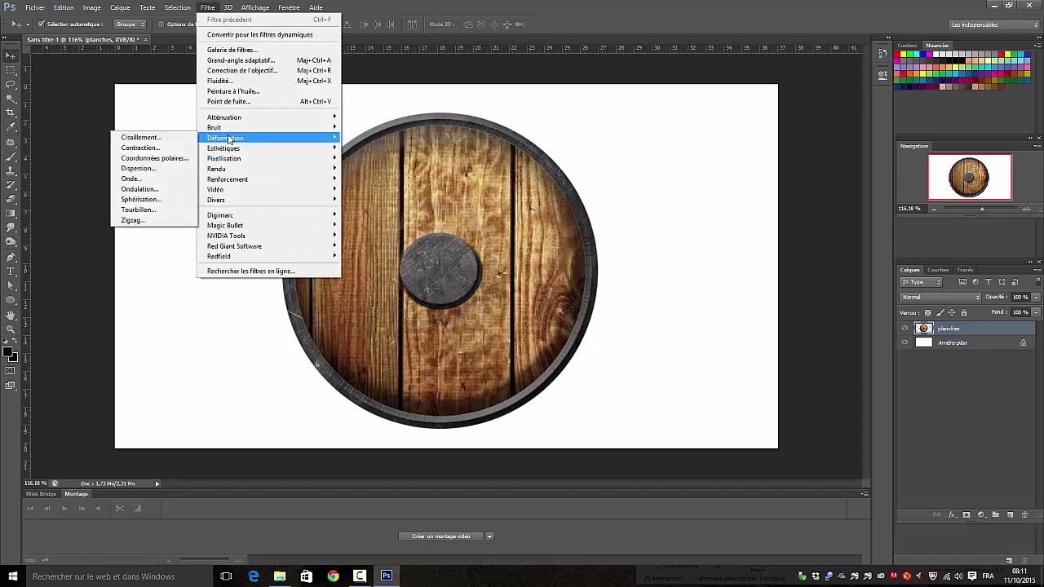
click(136, 201)
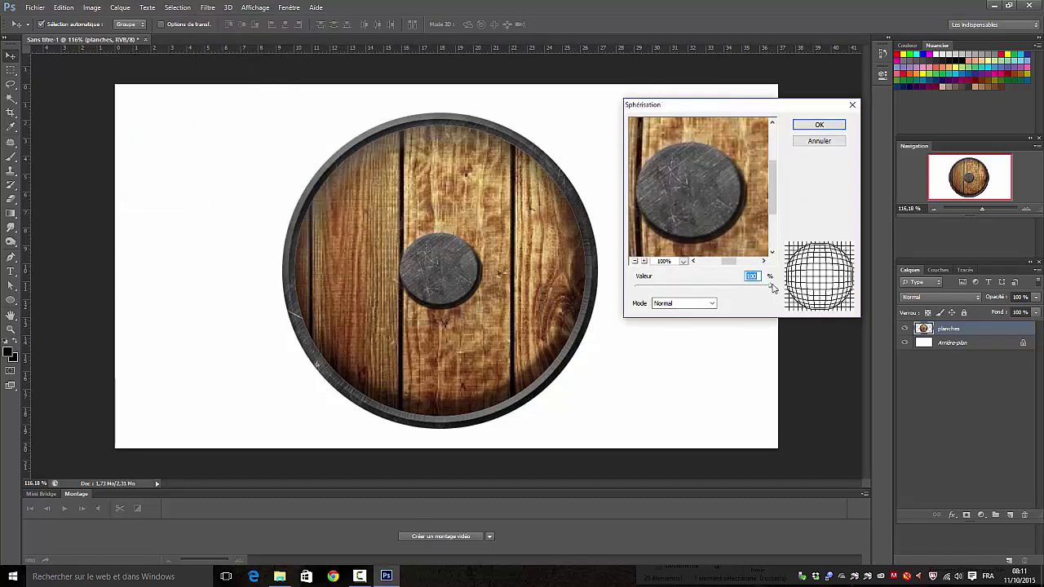
drag(769, 286, 766, 288)
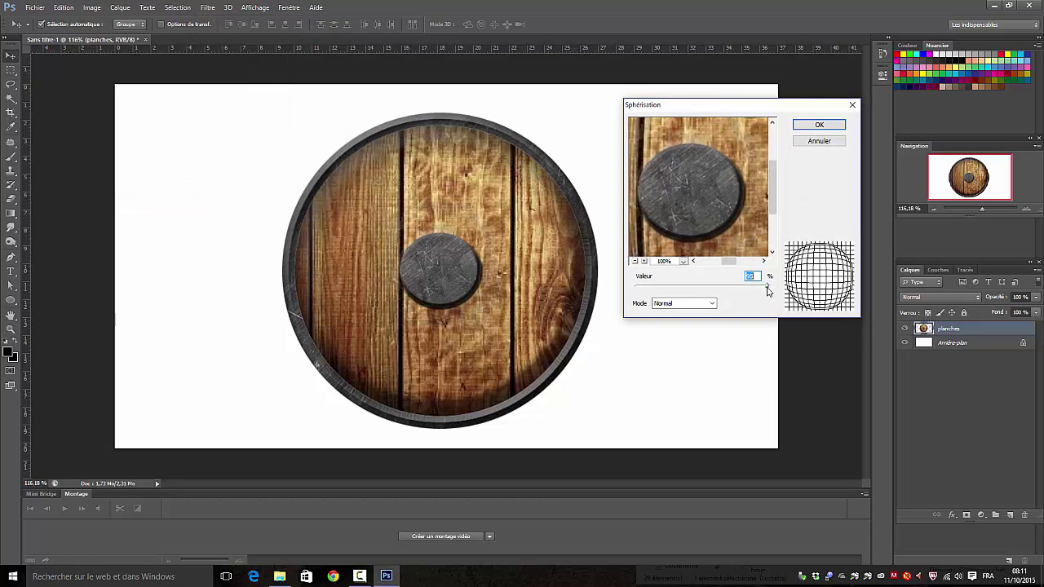
click(819, 125)
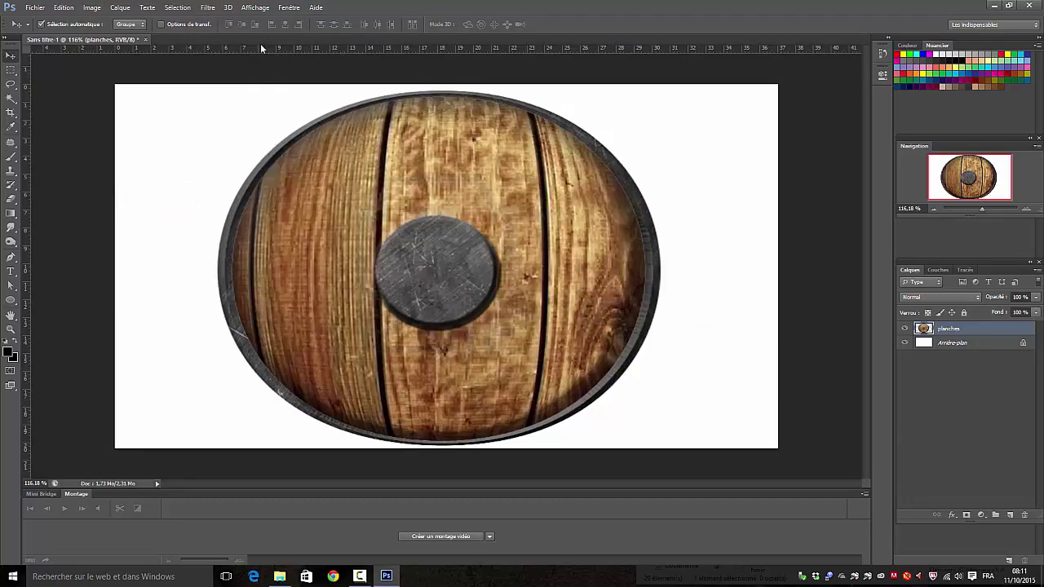
click(176, 9)
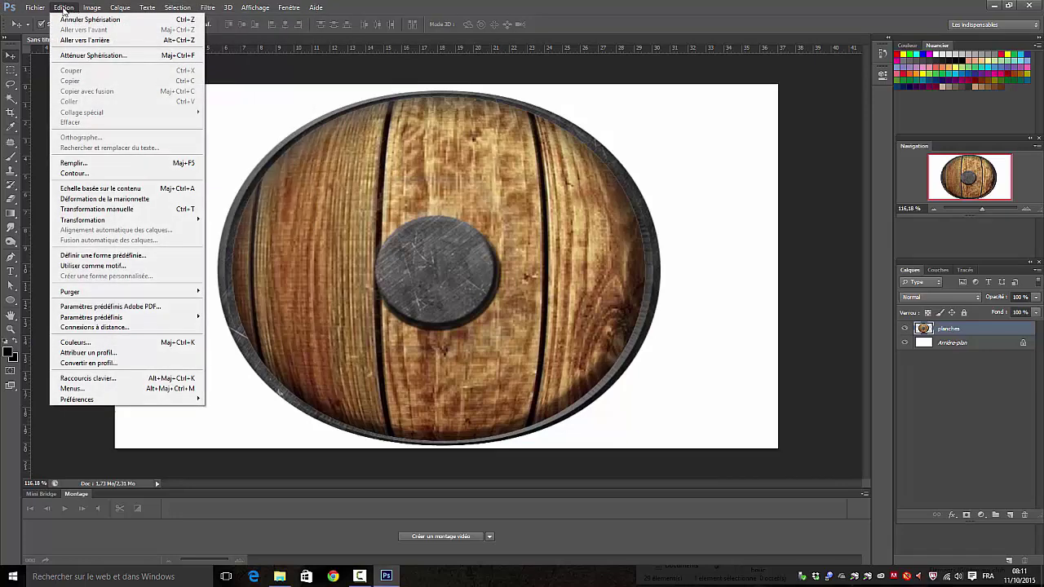
click(72, 18)
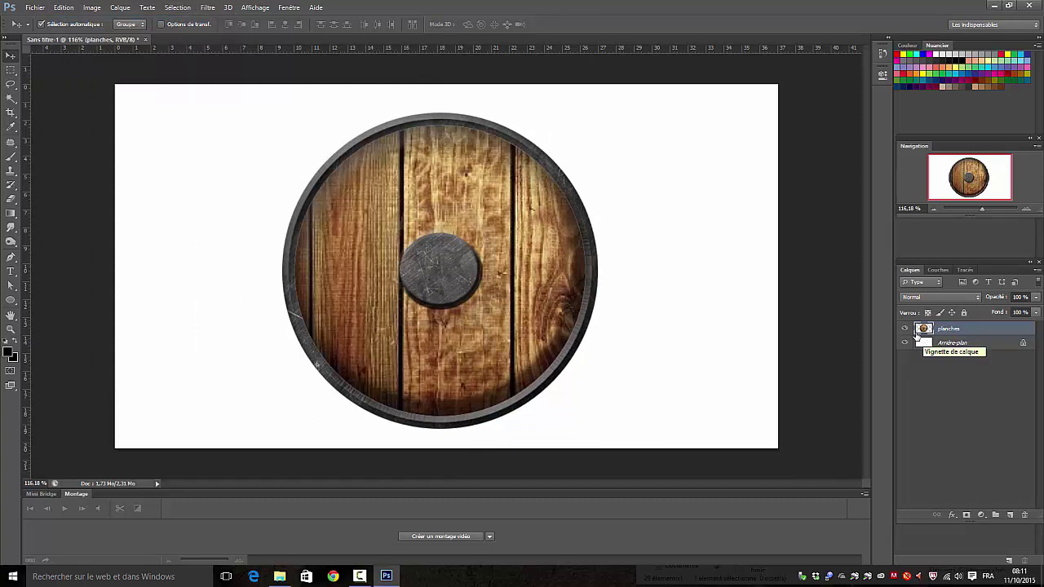
Switch from the Dodge tool to the Burn tool (Outil Densité +), then bring up Google Chrome
click(14, 243)
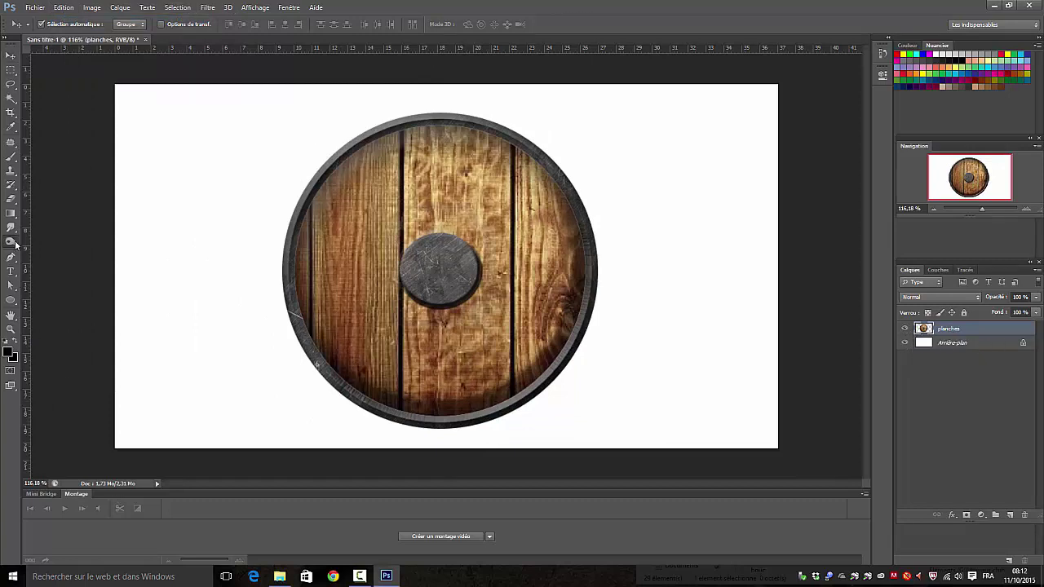
right_click(15, 249)
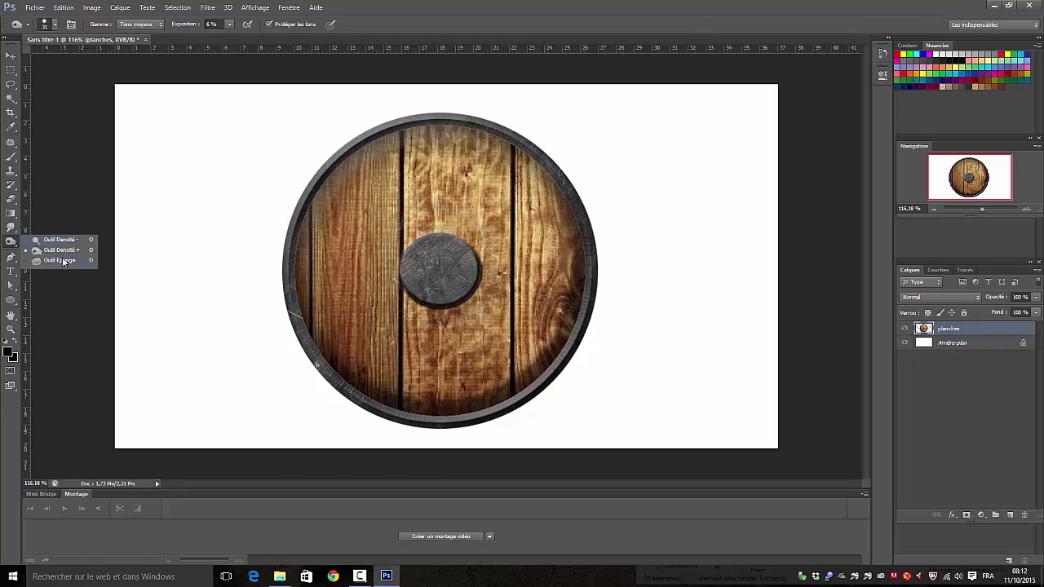
click(60, 251)
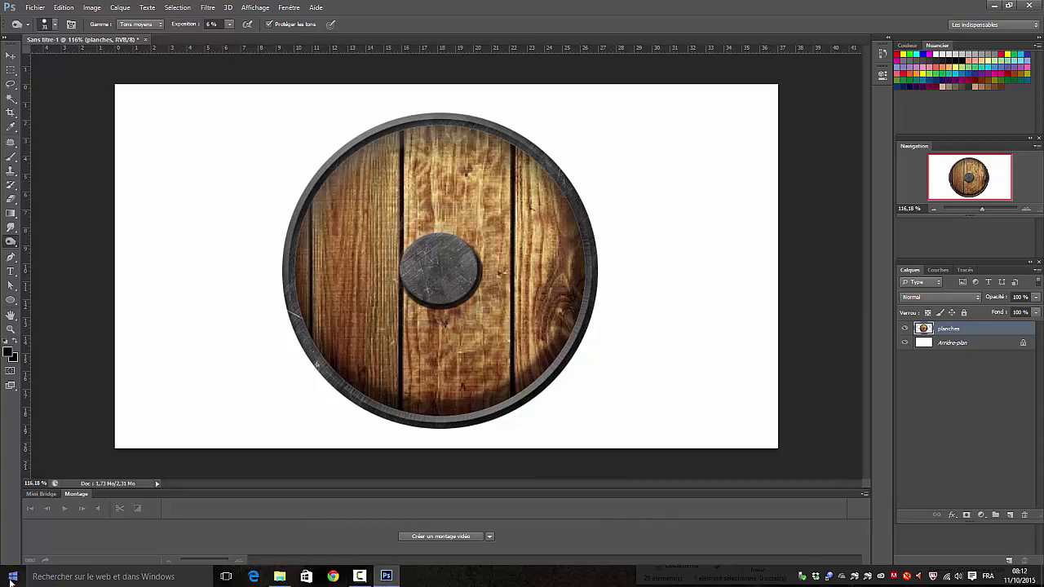
click(333, 577)
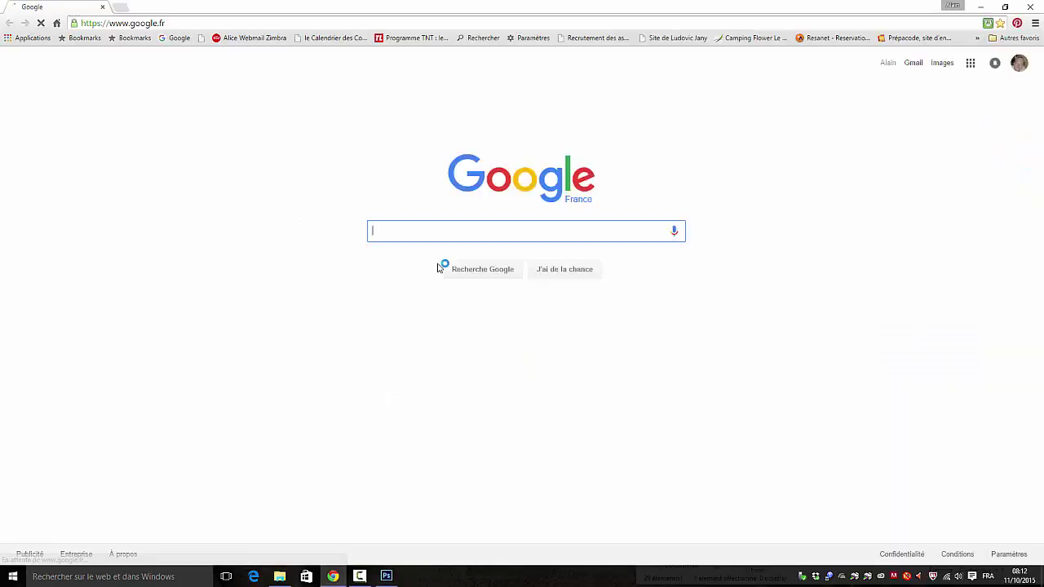
Search Google for 'texture sable' and show the image results
text(tex)
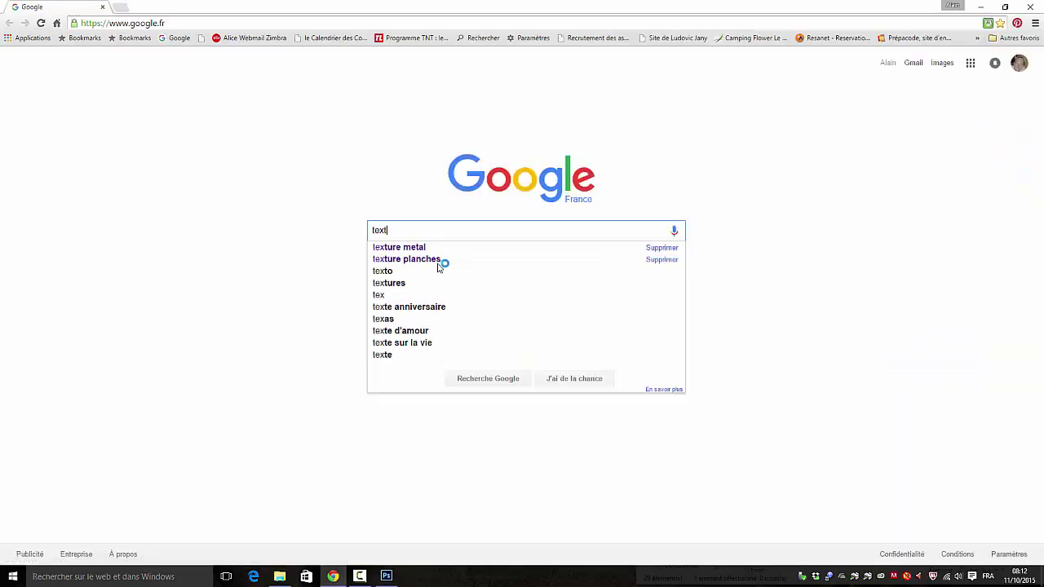
text(ture)
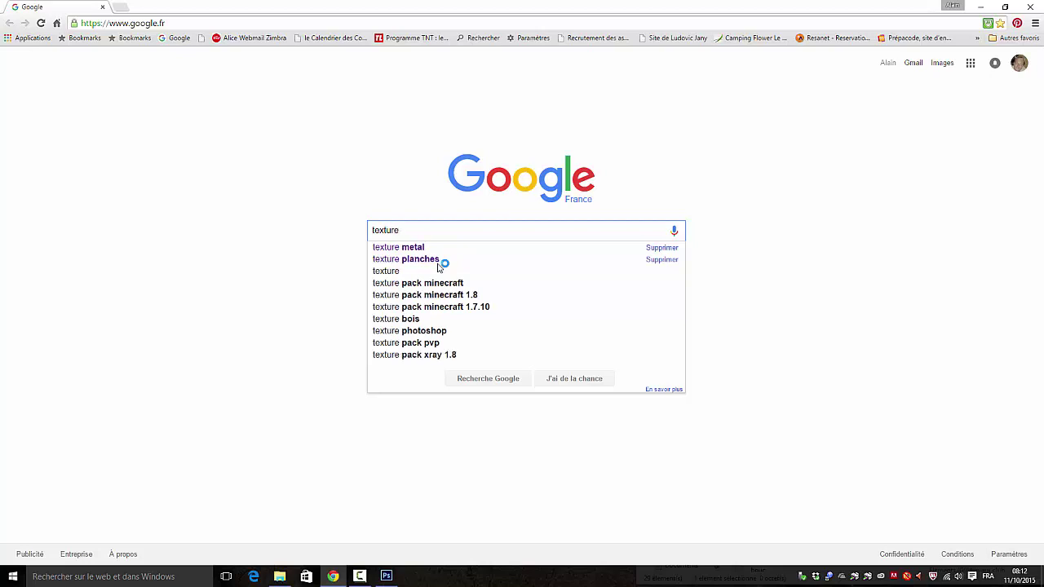
text( sa)
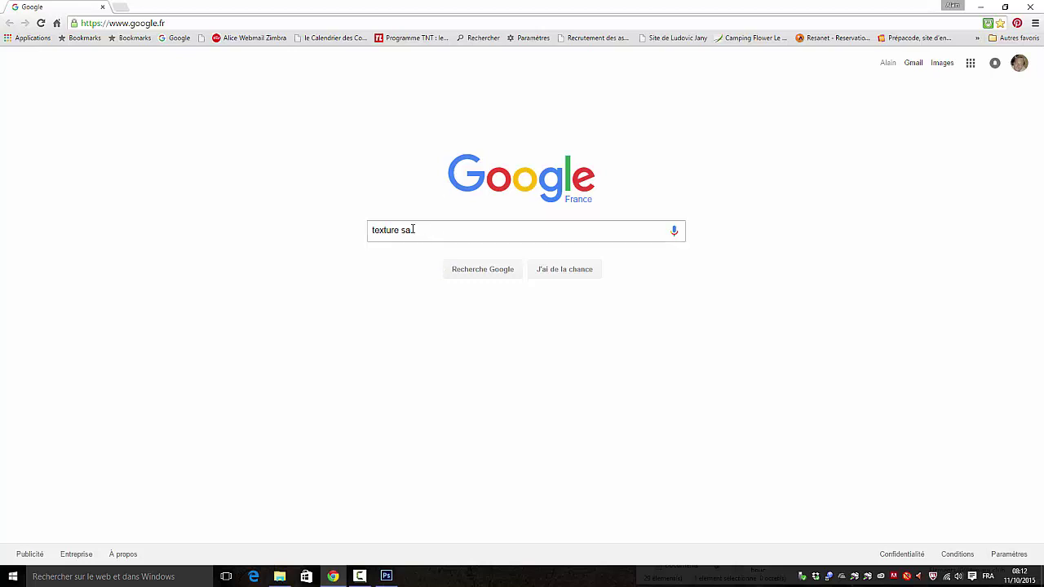
click(413, 230)
text(b)
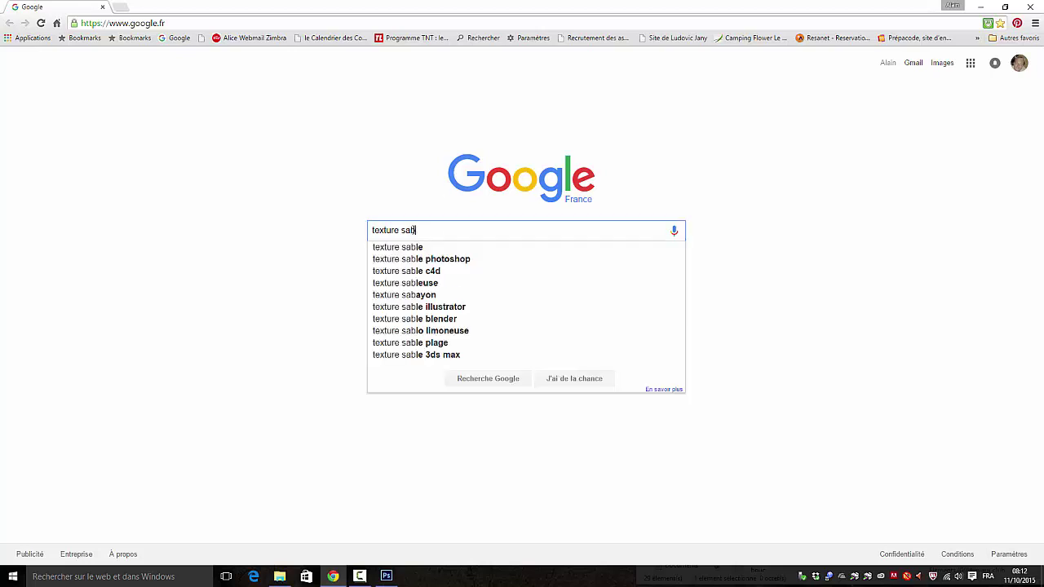
text(le)
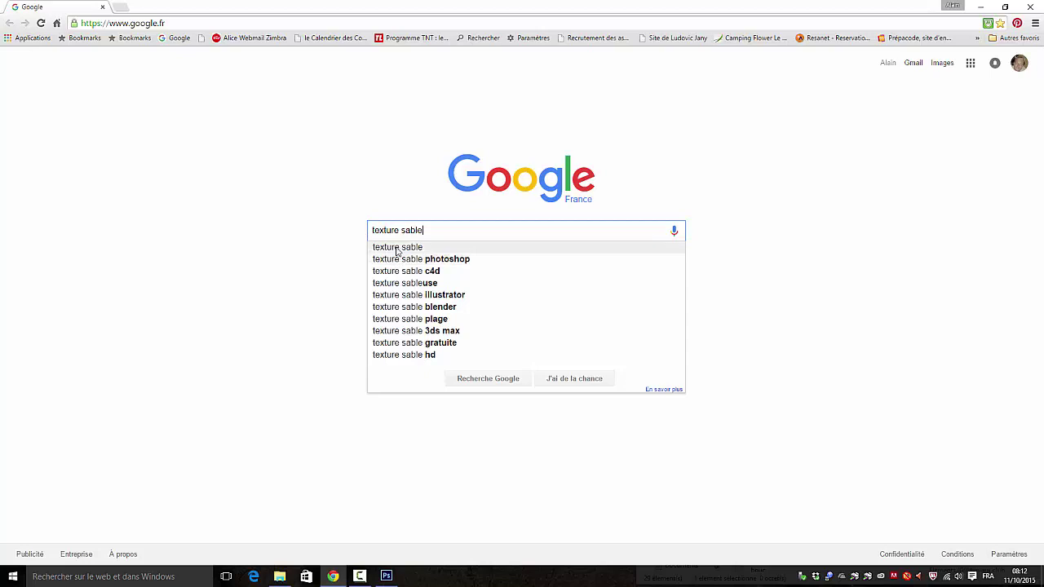
click(397, 247)
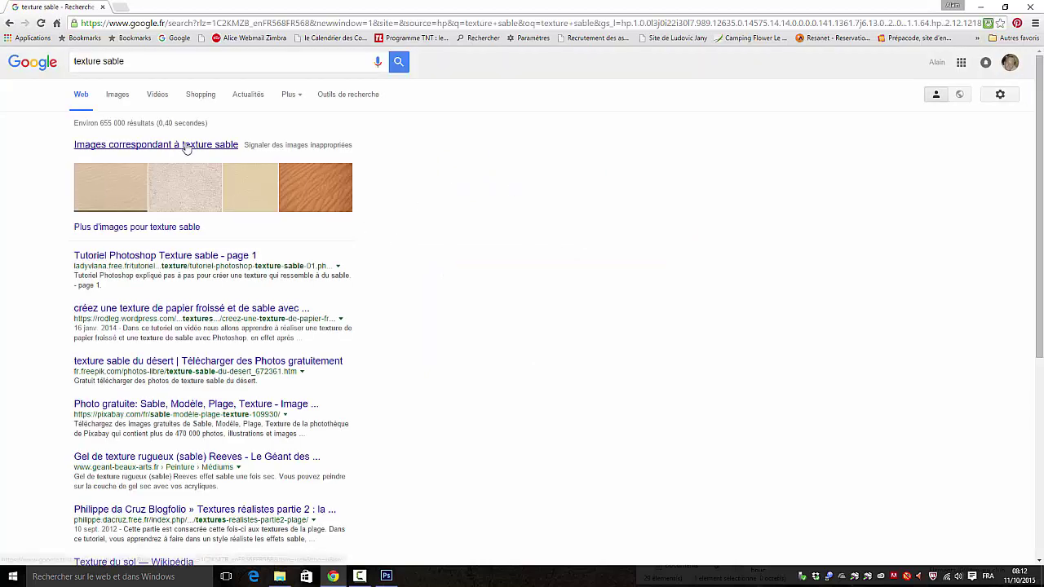
click(252, 190)
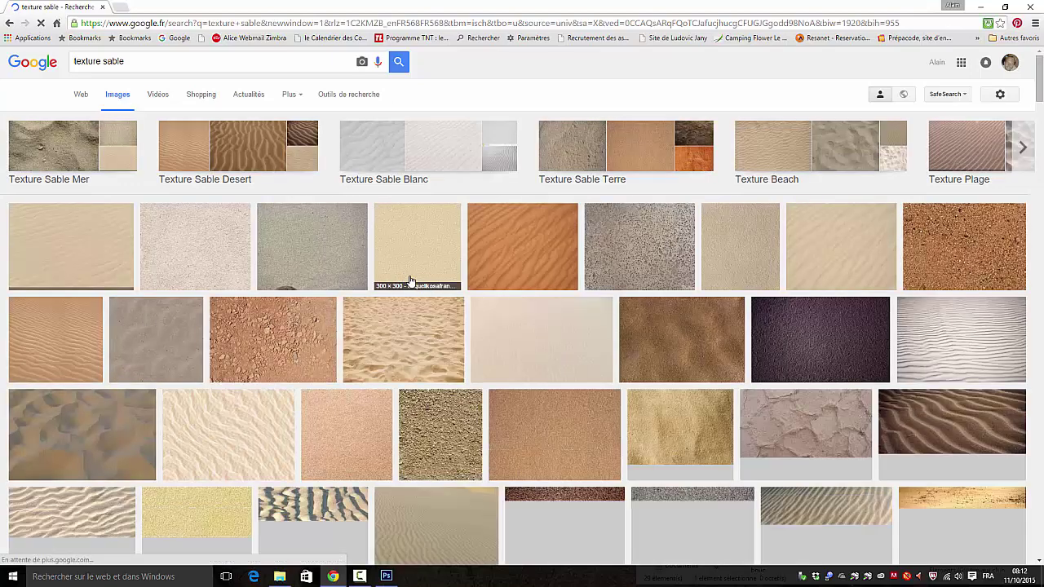
Save a previewed sand texture image as sable.jpg and close Chrome
click(645, 253)
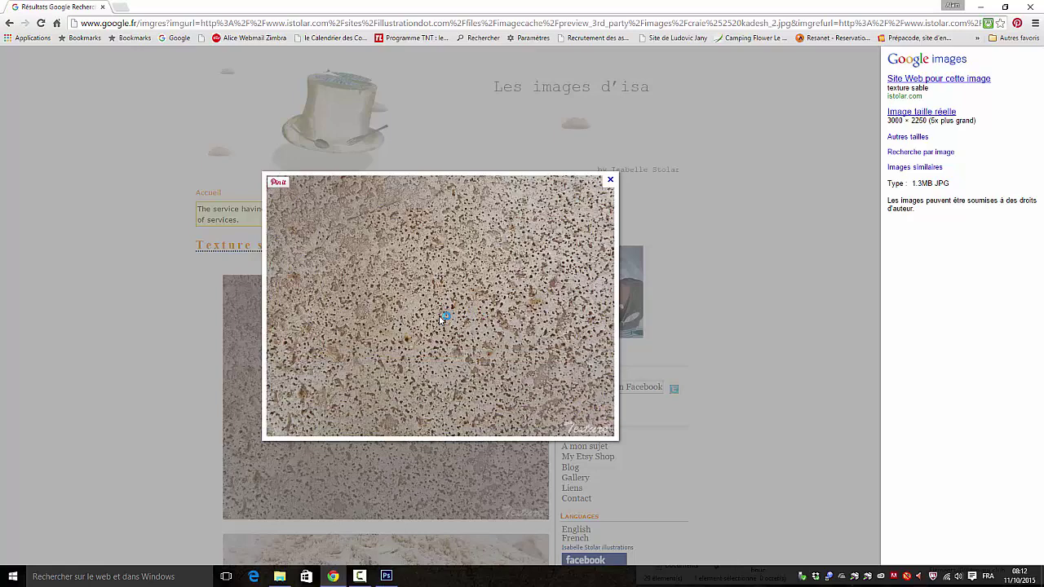
right_click(441, 318)
click(464, 337)
text(s)
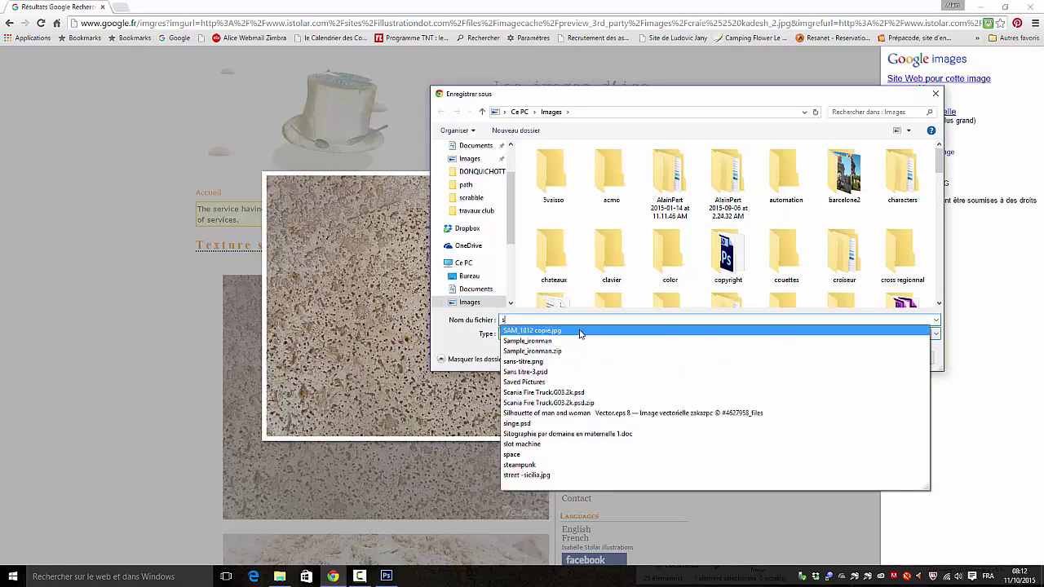
text(an)
key(BackSpace)
text(ble)
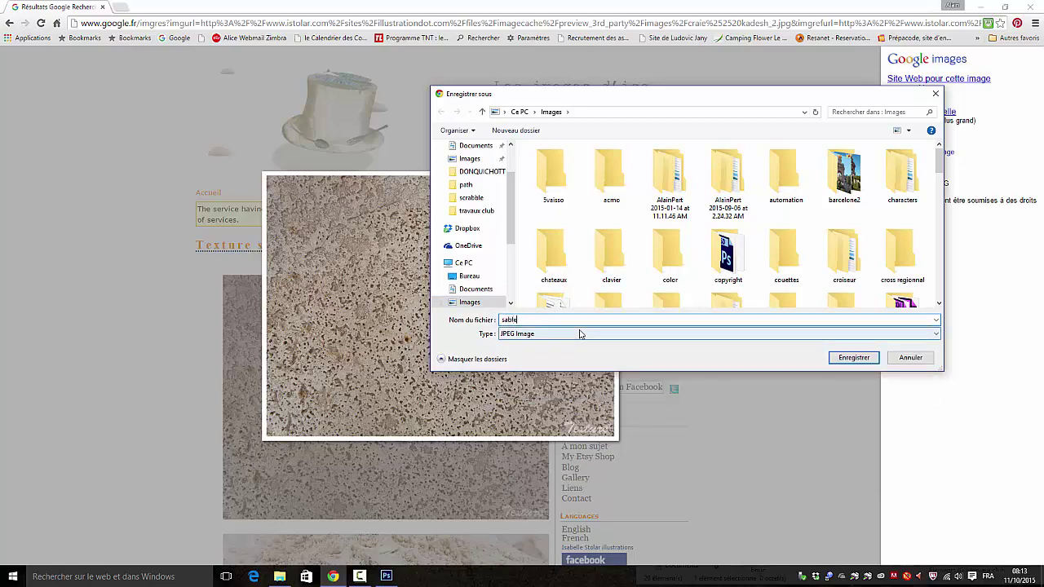
key(Return)
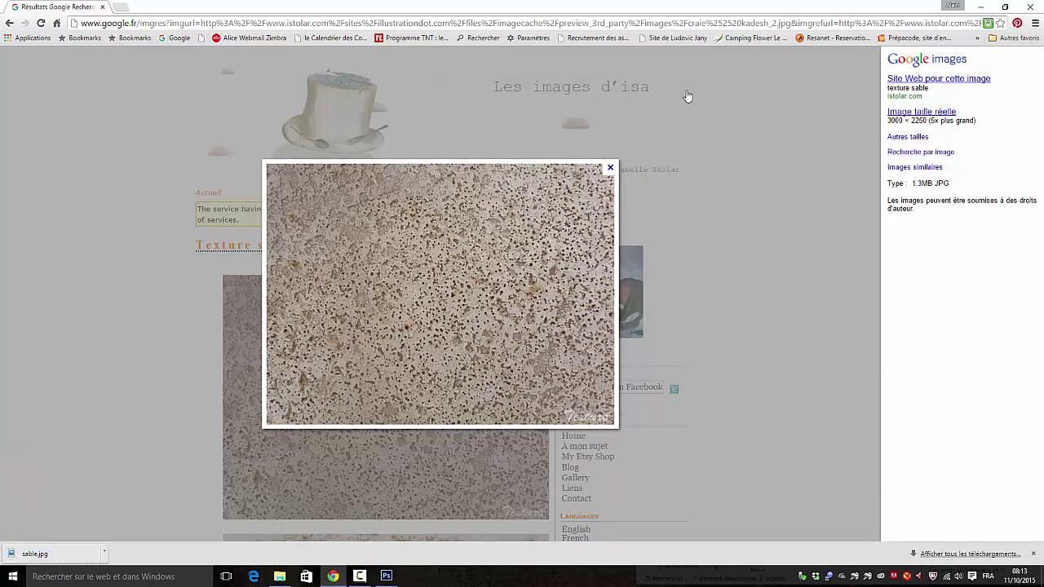
click(1032, 7)
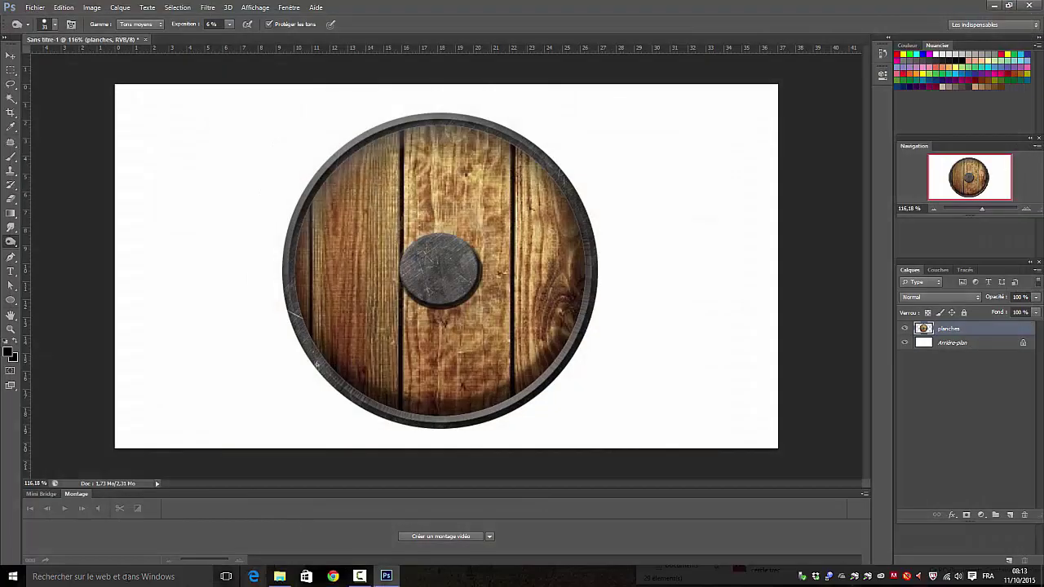
Drag sable.jpg from File Explorer onto the shield document and commit the placement
click(14, 578)
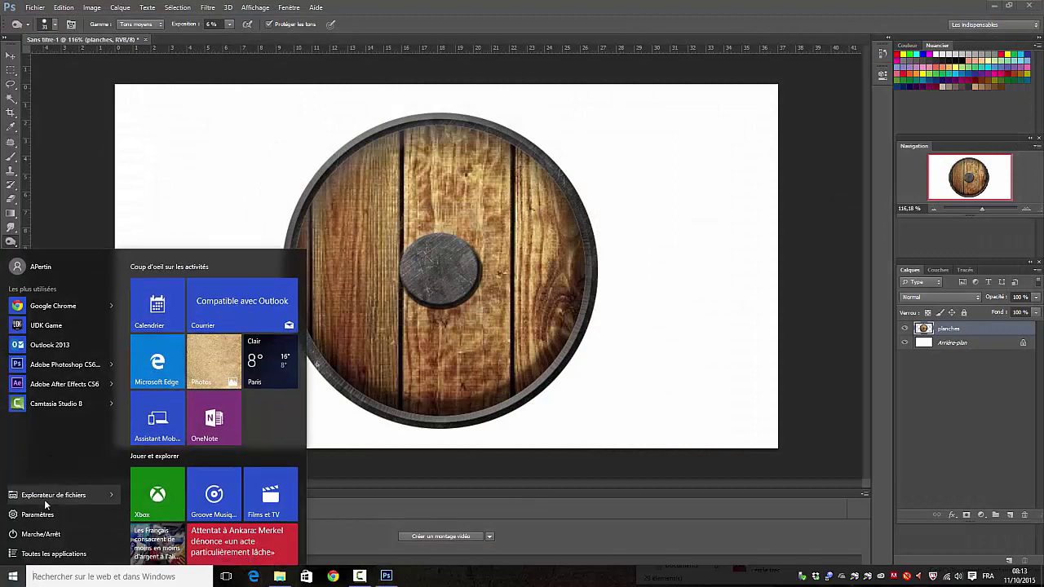
click(45, 503)
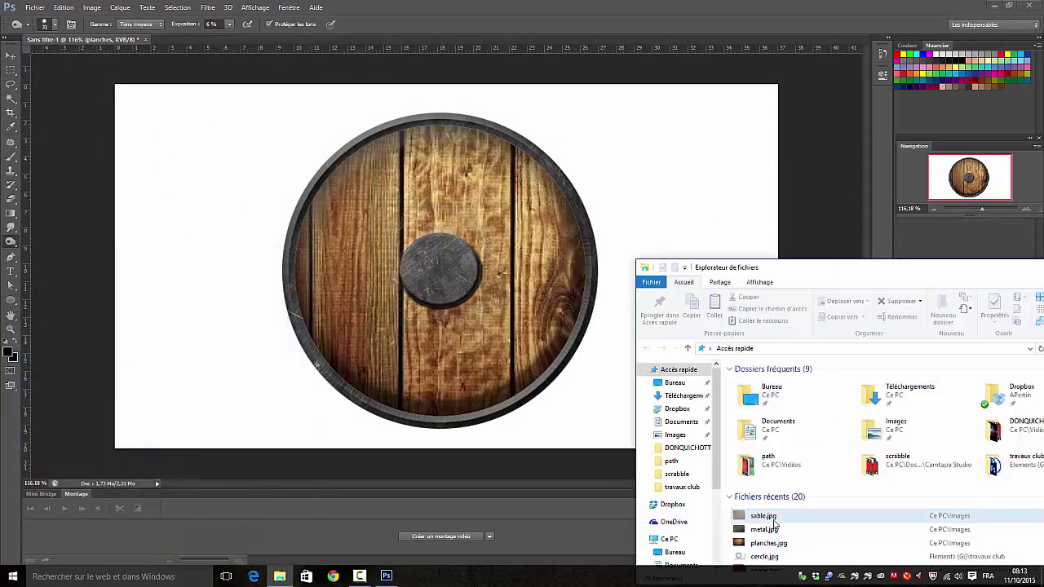
drag(765, 521, 541, 327)
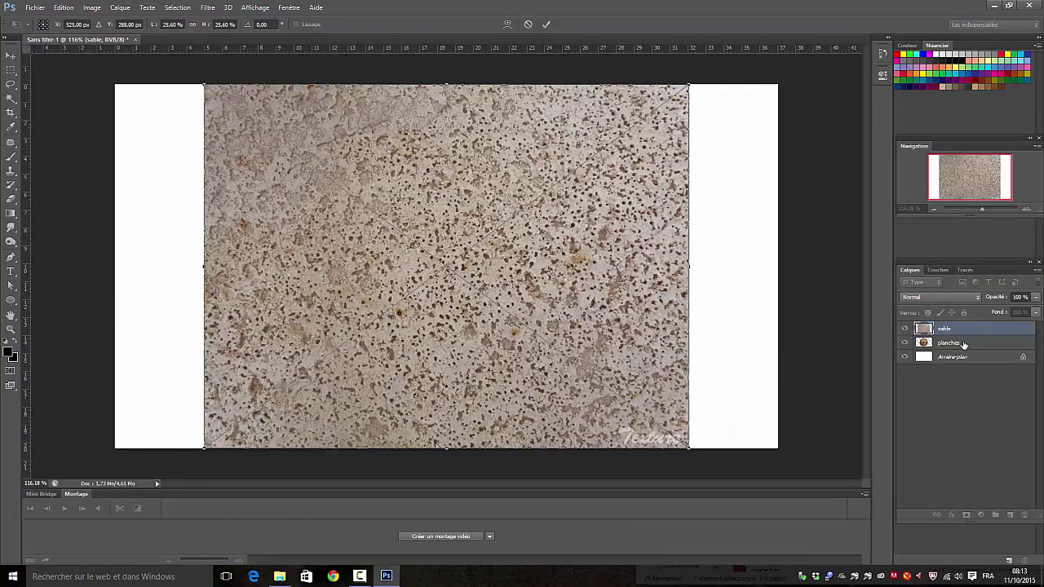
click(546, 24)
Select the shield circle by Magic Wand-selecting outside it on planches and inverting, with sable and Arrière-plan hidden
click(966, 343)
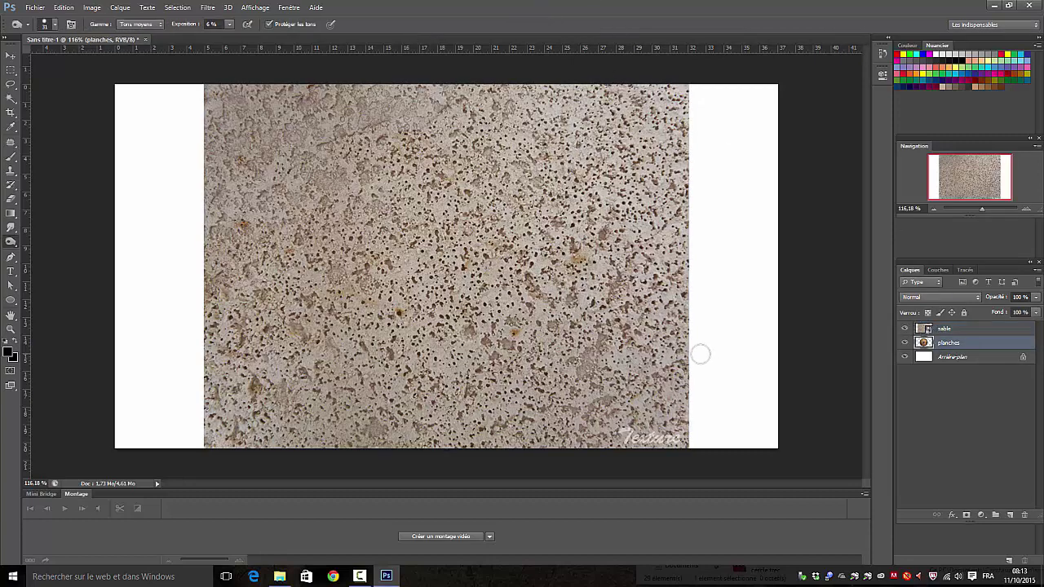
click(10, 99)
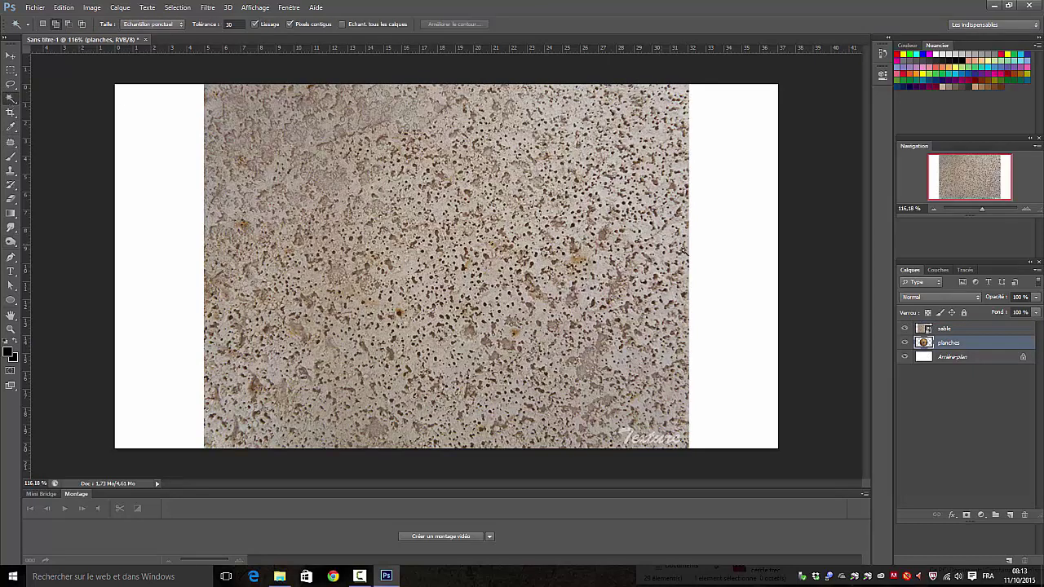
click(742, 320)
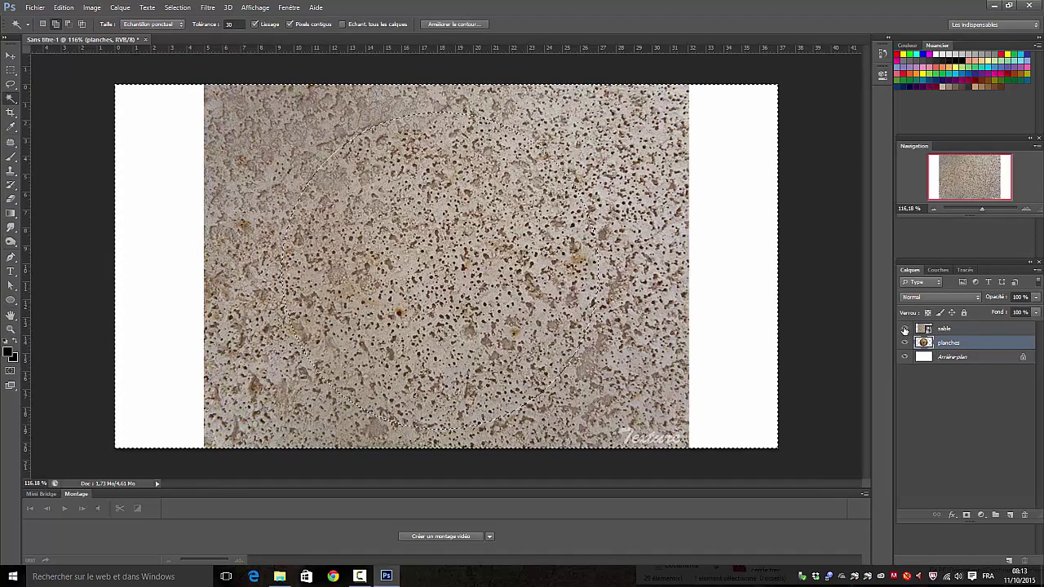
click(905, 330)
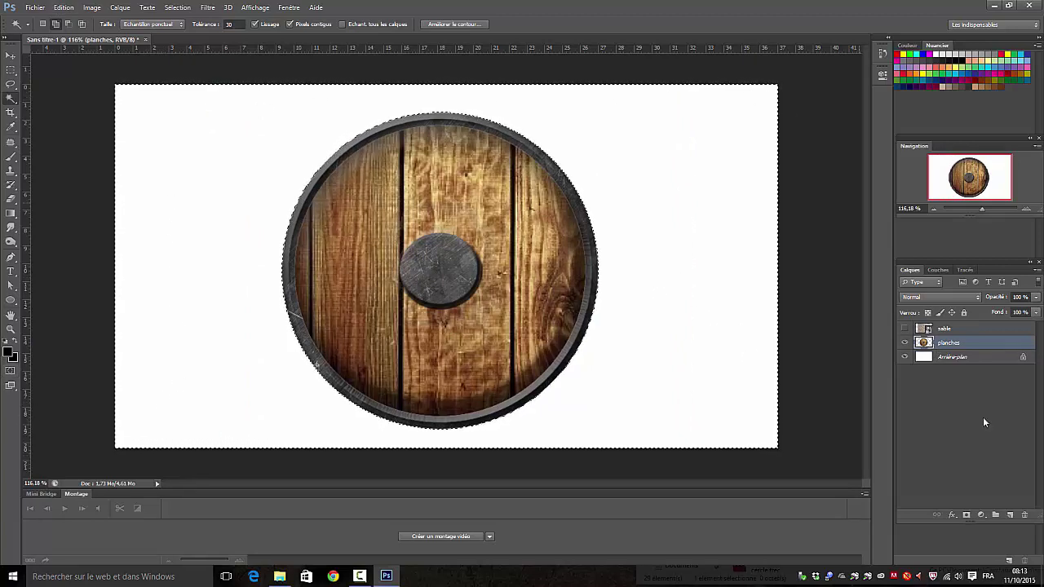
click(904, 357)
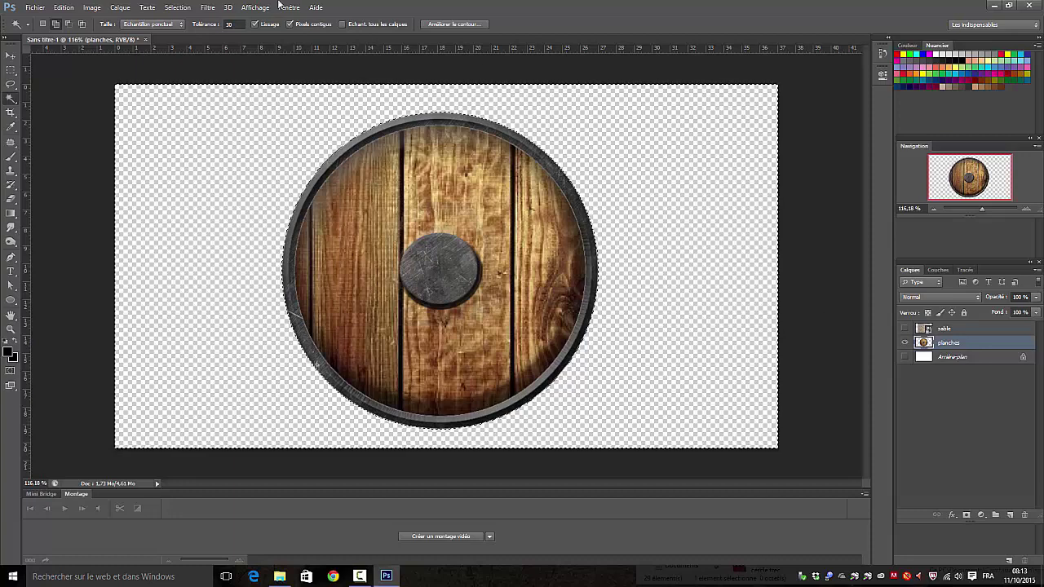
click(177, 7)
click(184, 51)
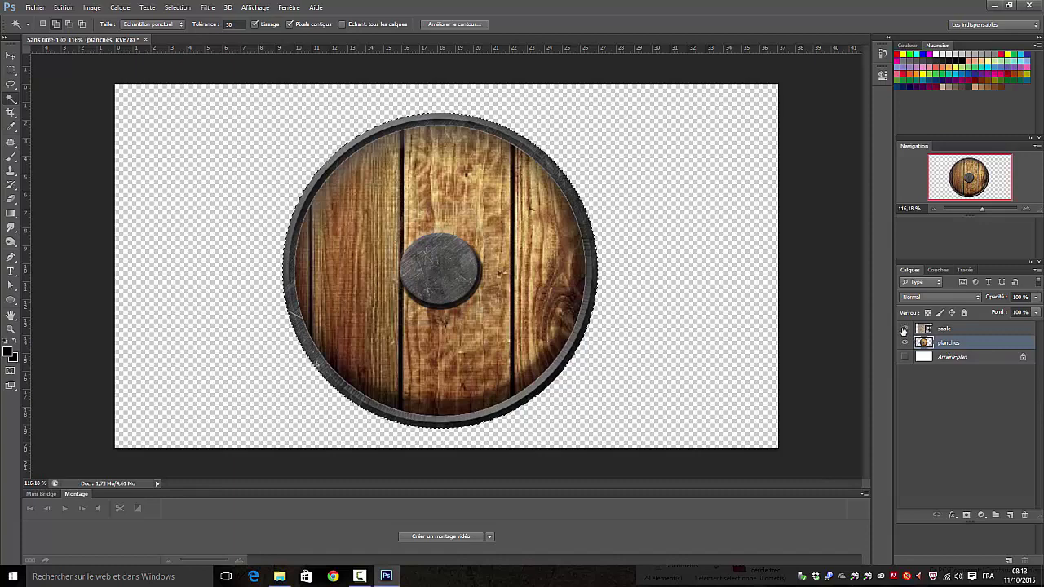
click(903, 328)
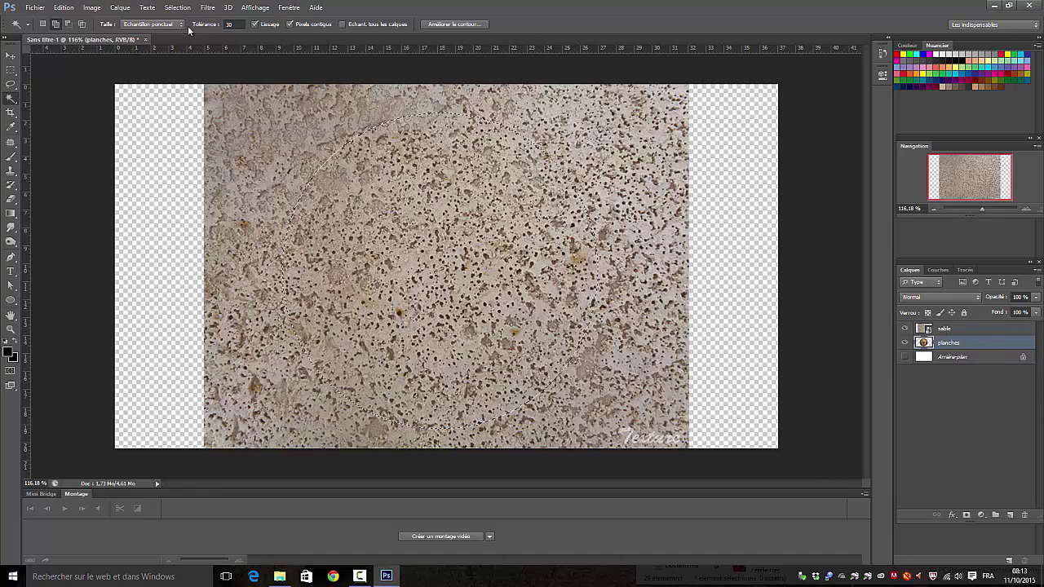
click(962, 331)
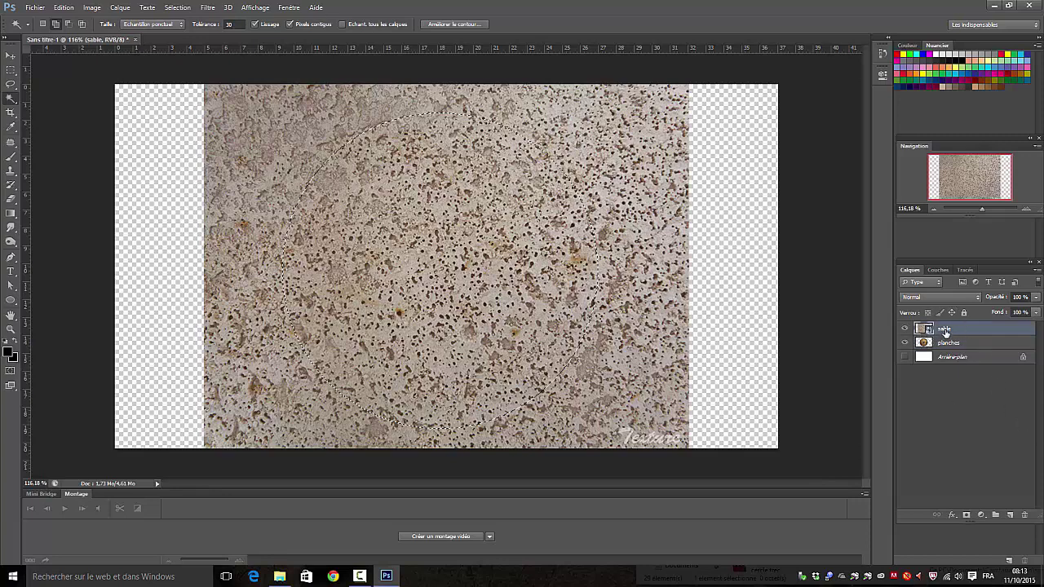
Rasterize the sable layer, then undo an accidental clear of the sand inside the circle
right_click(945, 331)
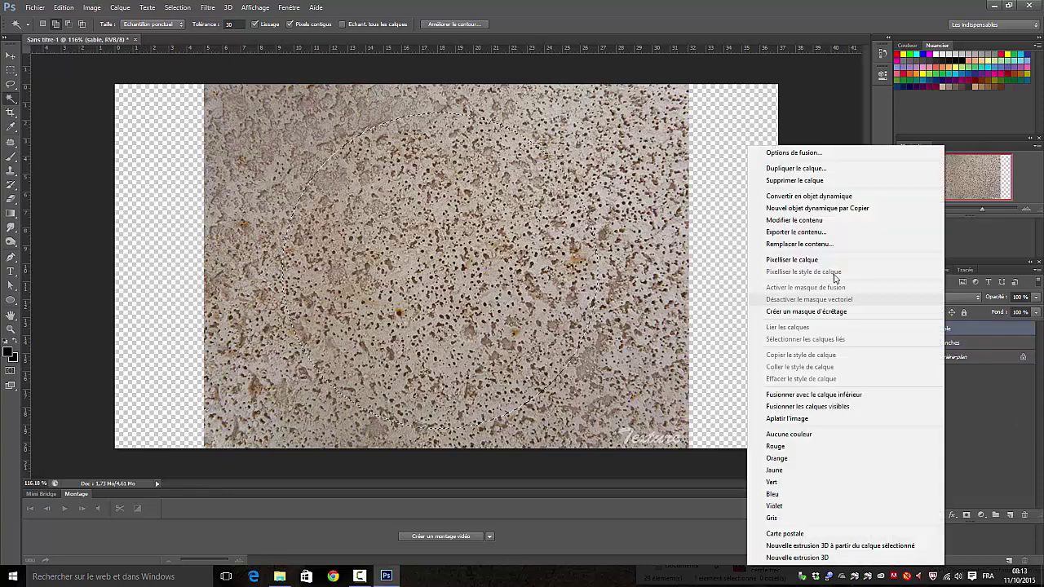
click(782, 261)
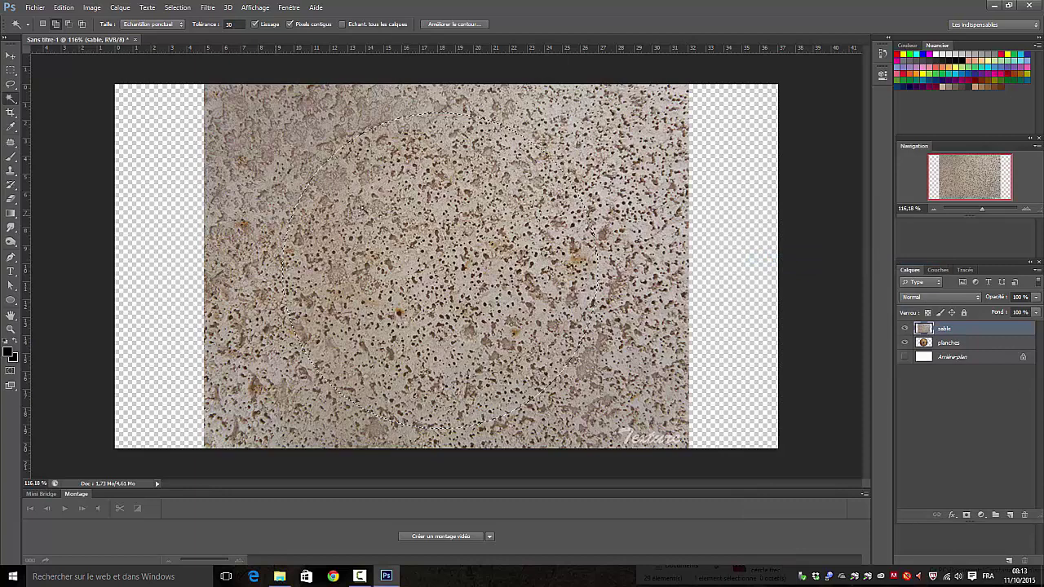
click(64, 7)
click(72, 123)
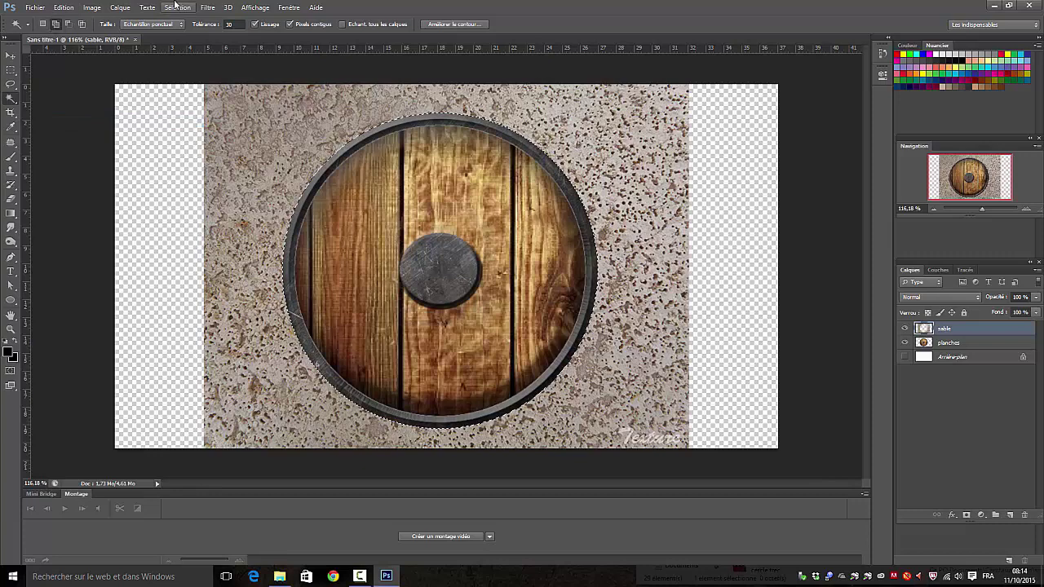
click(63, 7)
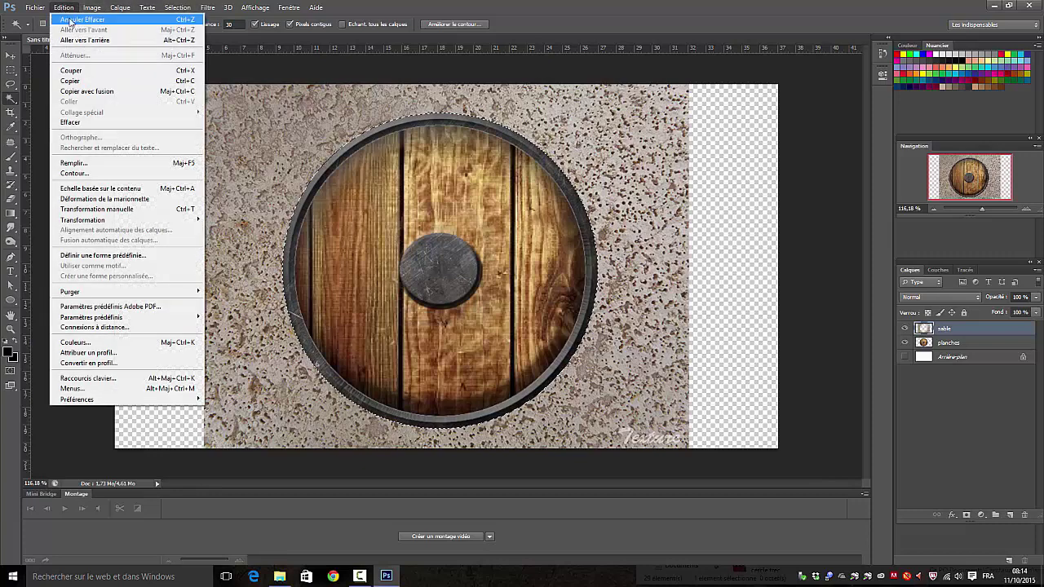
click(81, 18)
Invert the selection and clear the sand outside the circle, toggling the sable layer to check
click(176, 9)
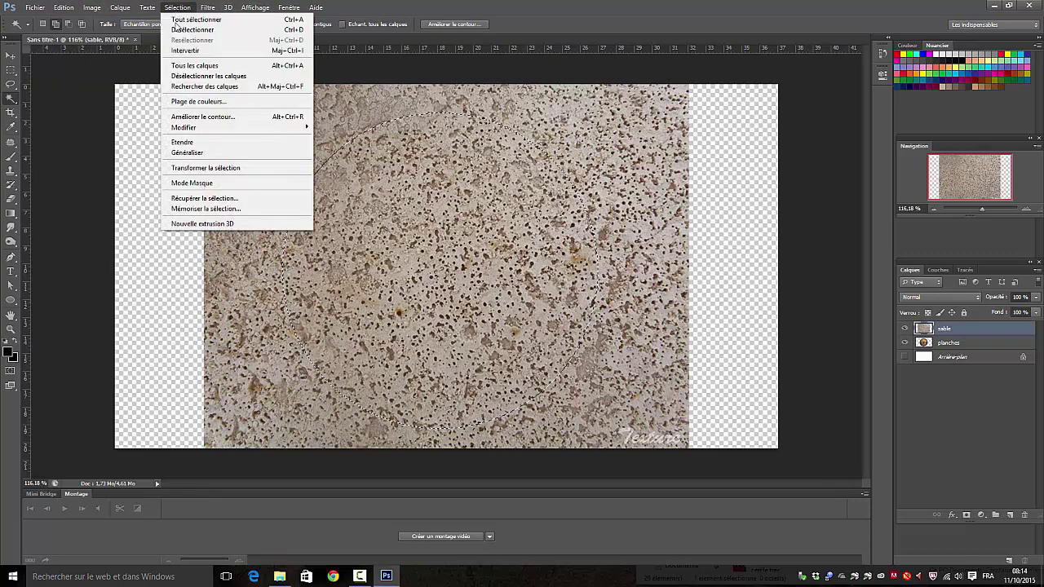
click(181, 50)
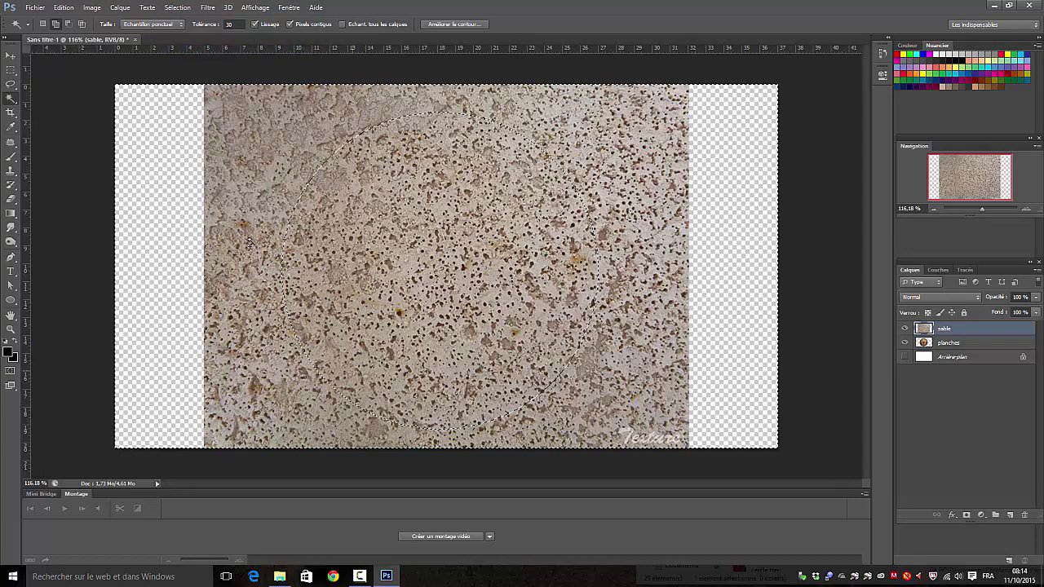
click(64, 8)
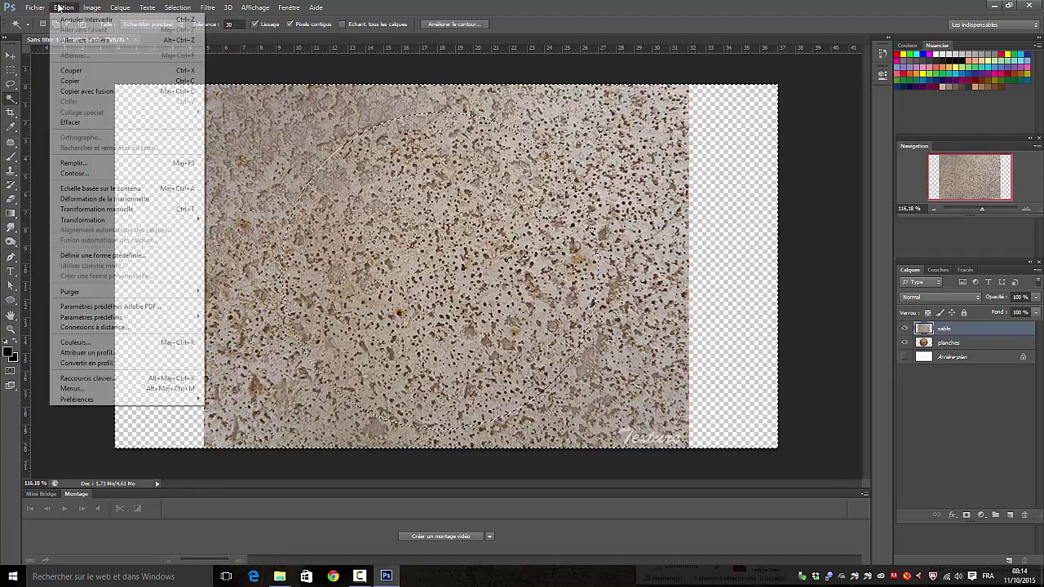
click(62, 123)
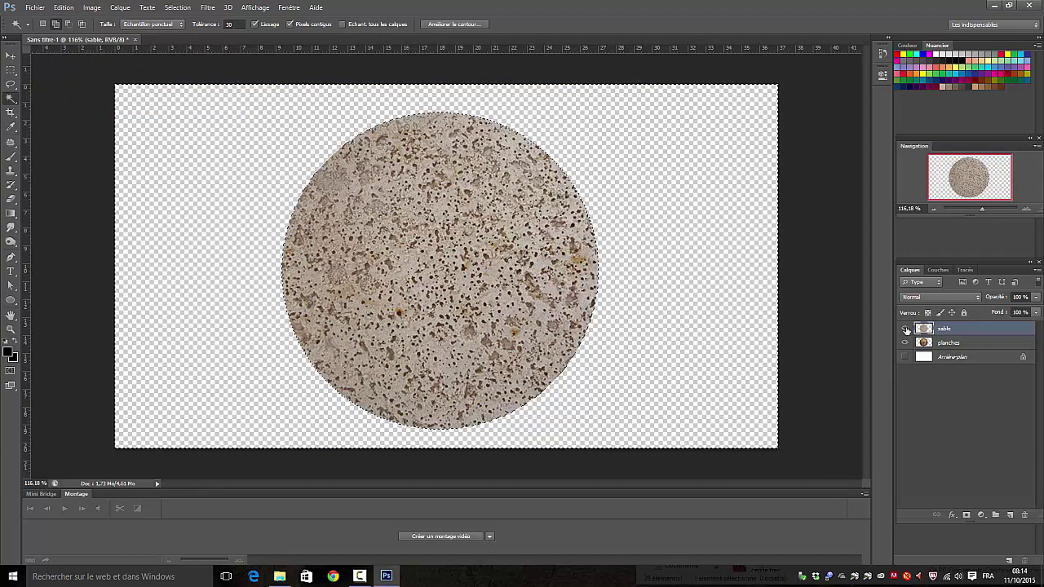
click(904, 328)
click(904, 328)
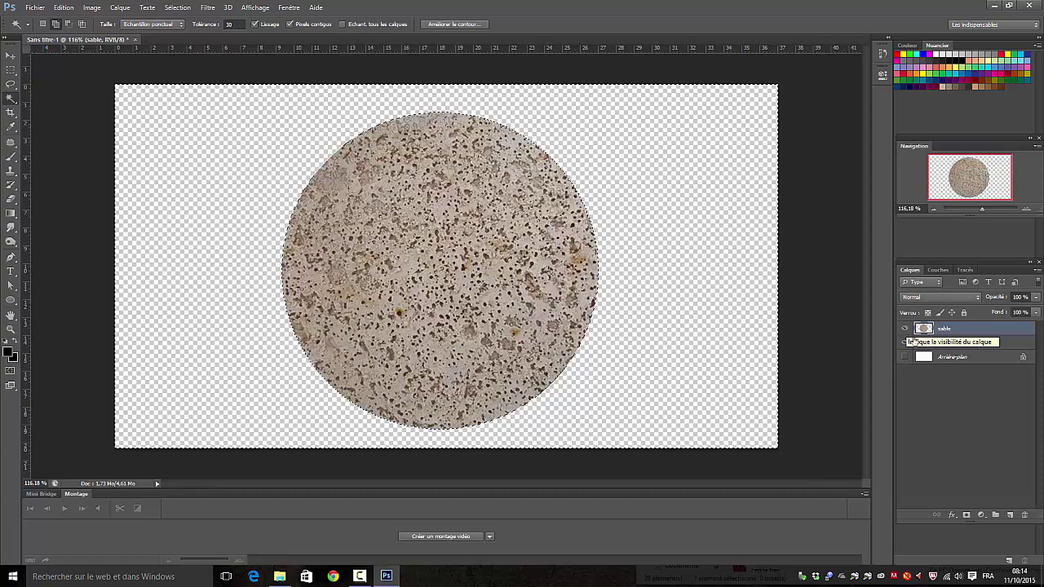
Set the sable layer to Produit (Multiply) at 57% opacity and deselect
click(978, 299)
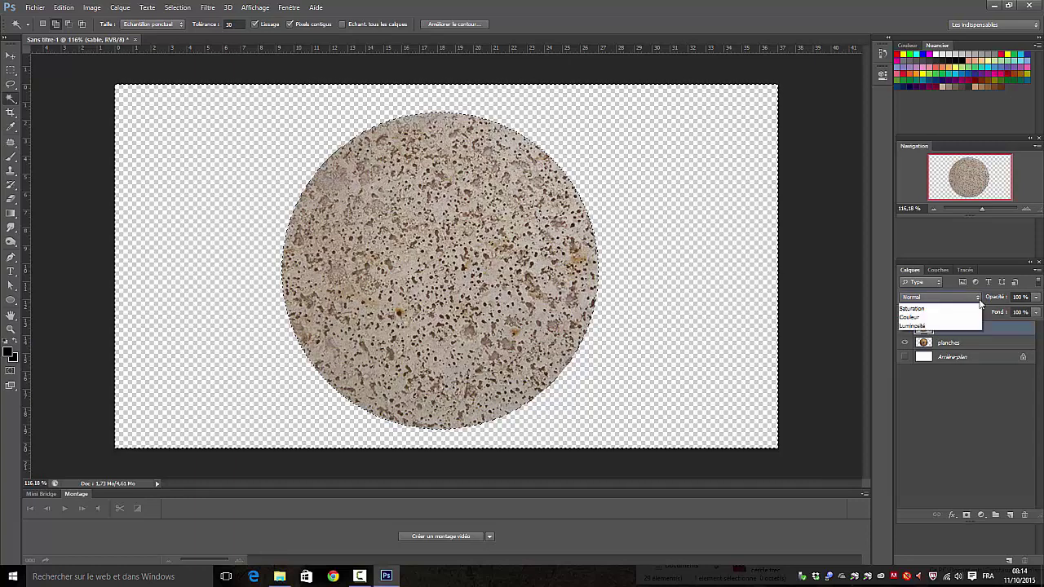
click(913, 344)
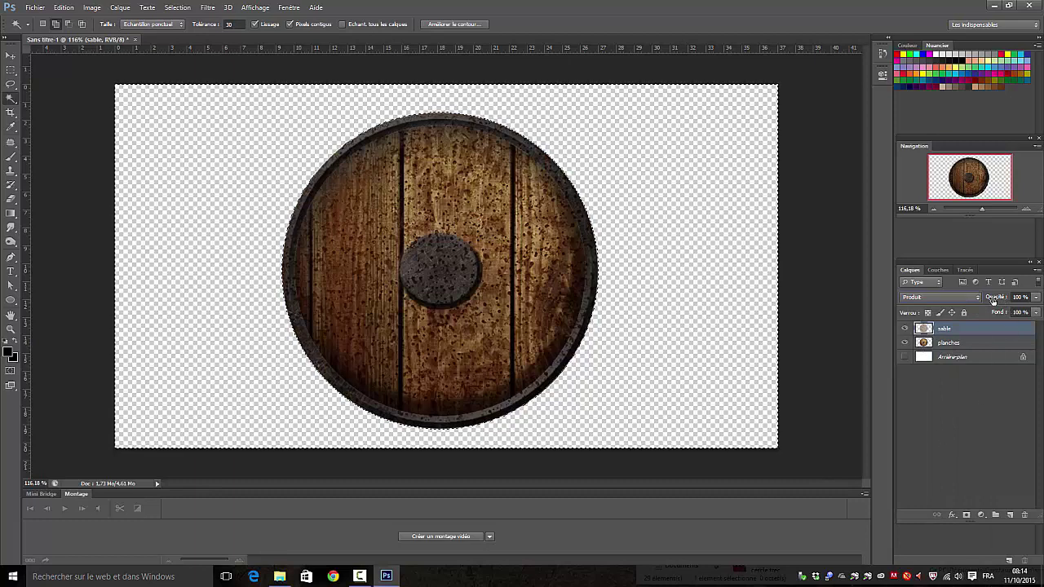
click(1037, 299)
drag(1037, 313, 1016, 316)
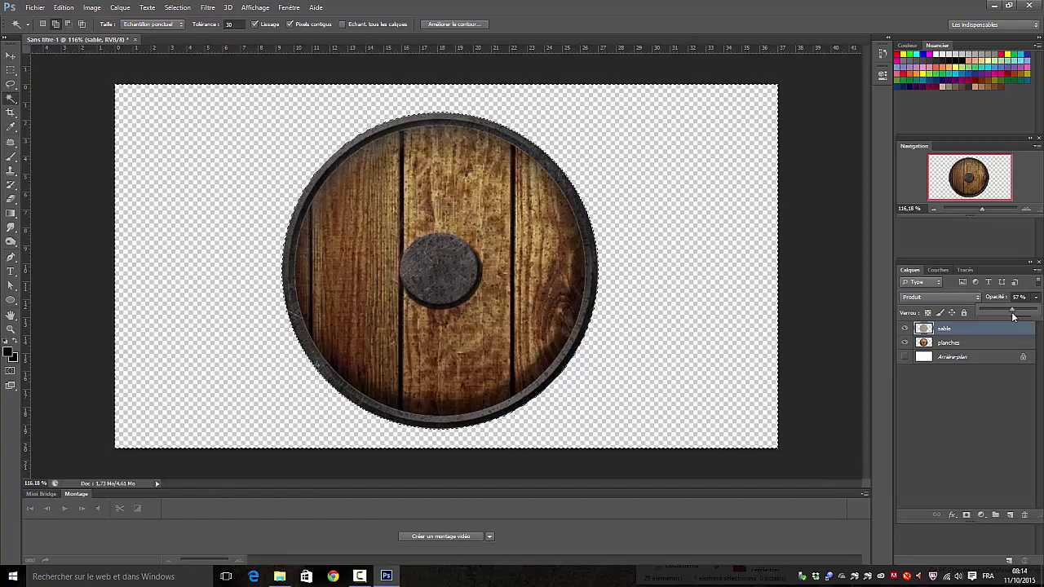
click(179, 9)
click(181, 29)
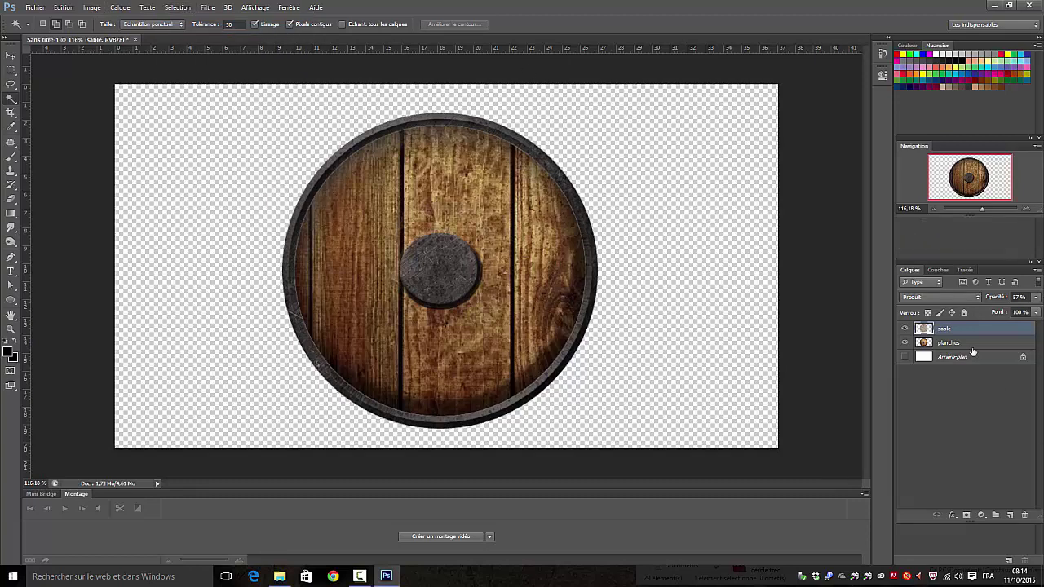
Choose the Eraser with 51% opacity
click(11, 201)
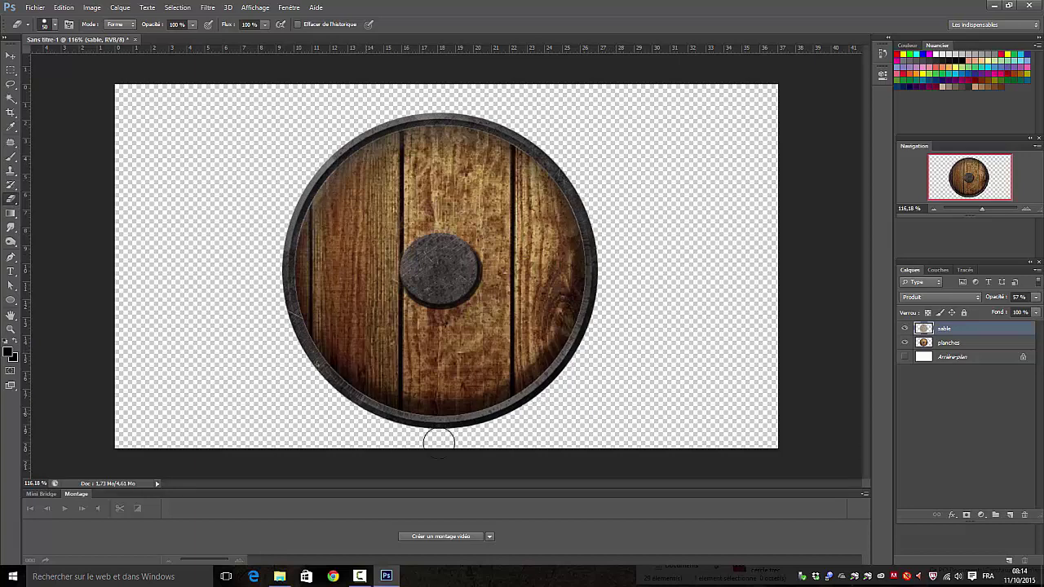
click(190, 26)
drag(166, 40, 163, 40)
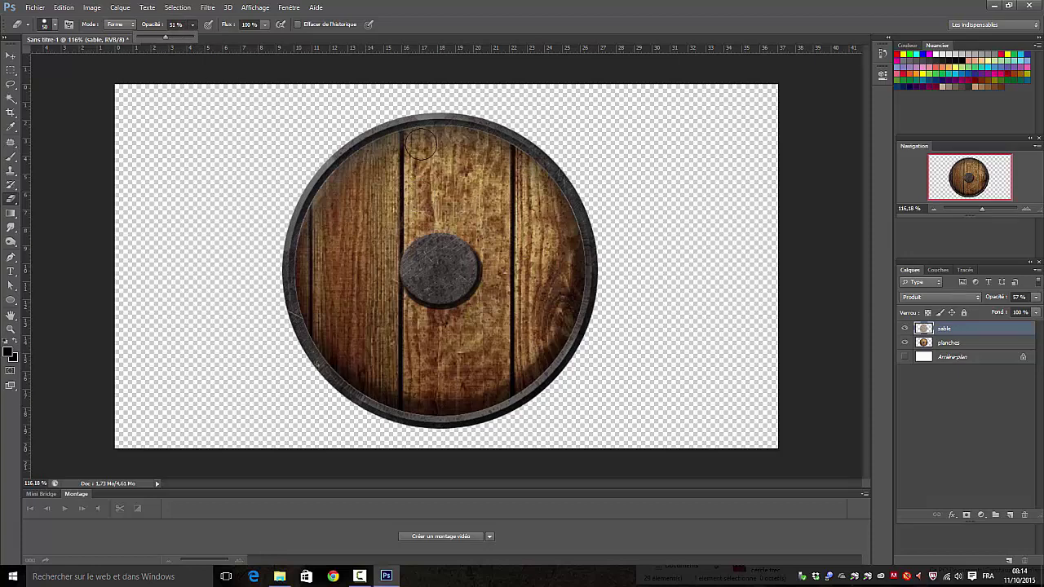
click(432, 121)
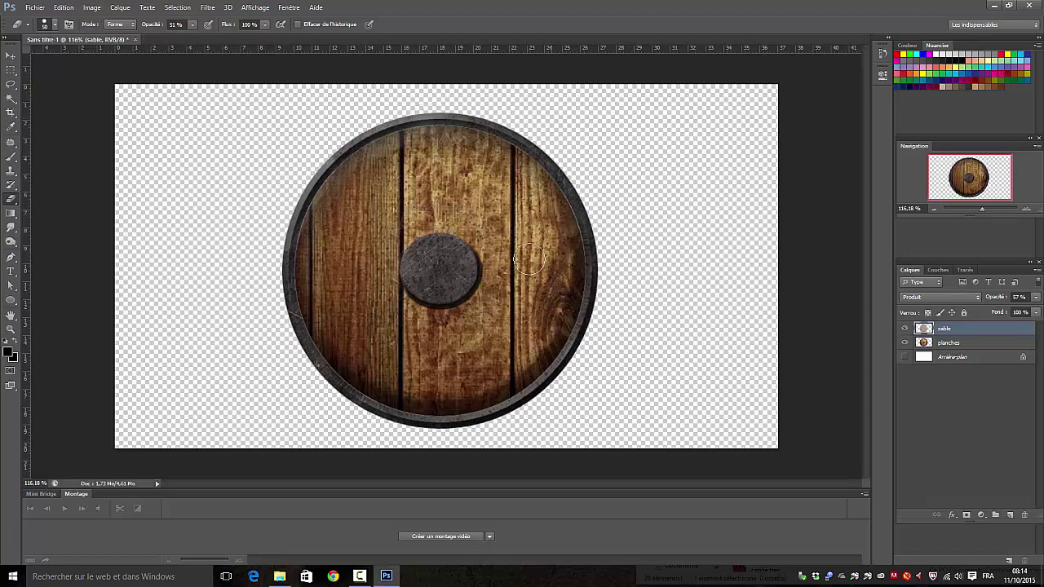
With a soft brush enlarged to 94 px, erase sand from the central boss and central plank
click(56, 25)
scroll(122, 139, down, 2)
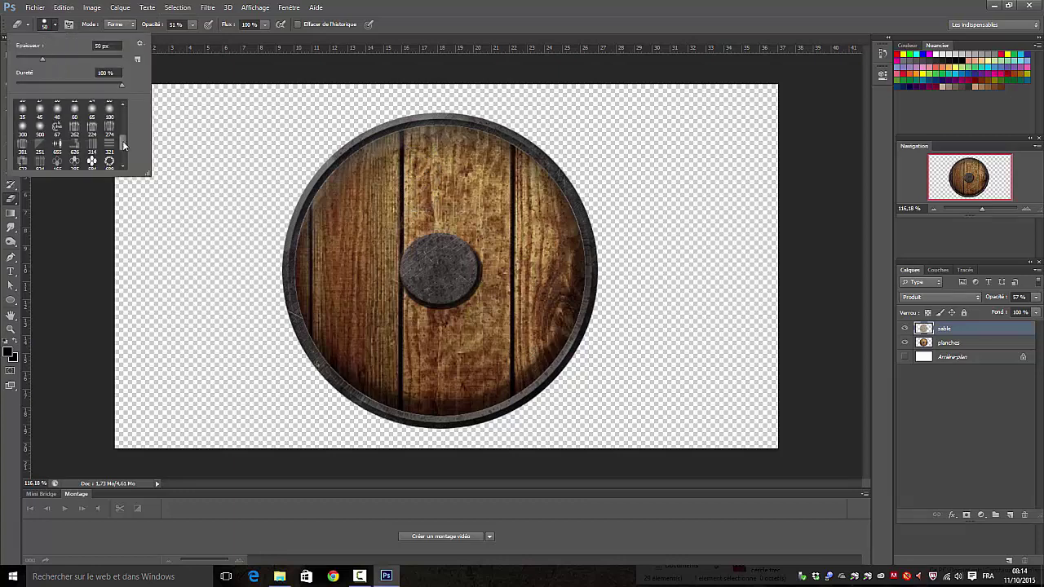
scroll(124, 137, down, 2)
click(109, 140)
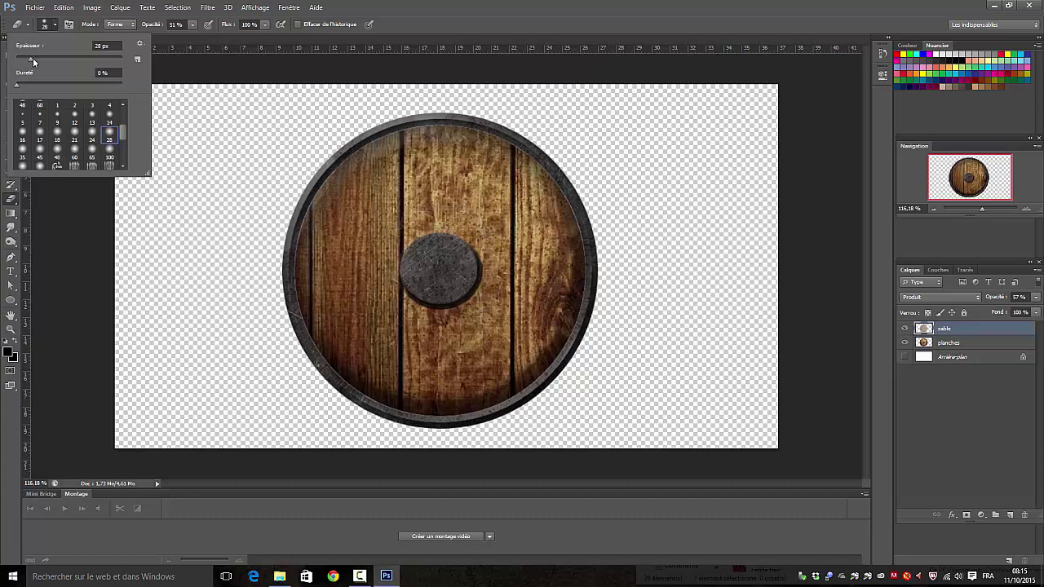
drag(32, 58, 65, 59)
click(437, 251)
drag(437, 251, 444, 269)
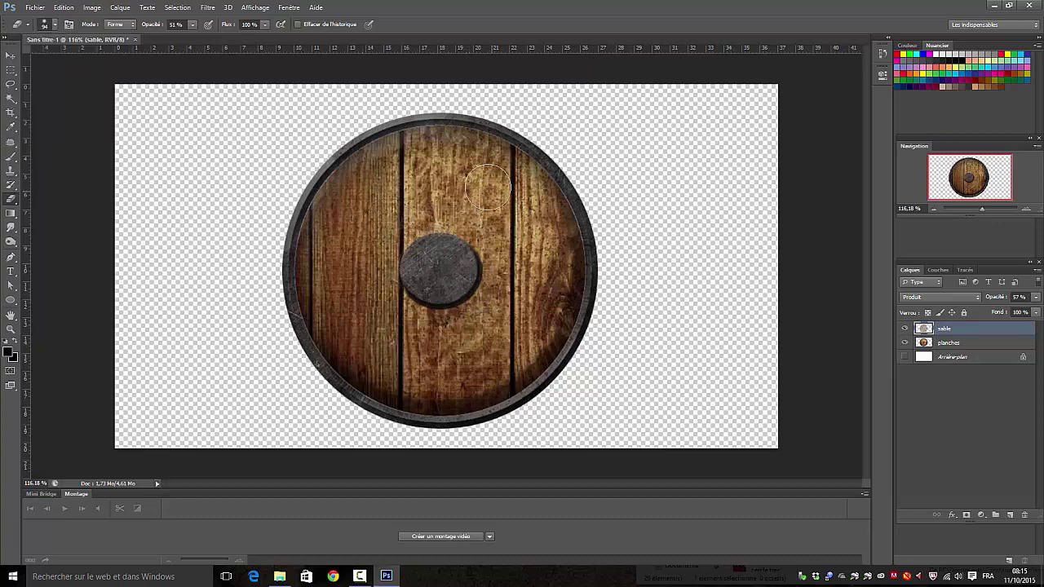
drag(490, 203, 498, 222)
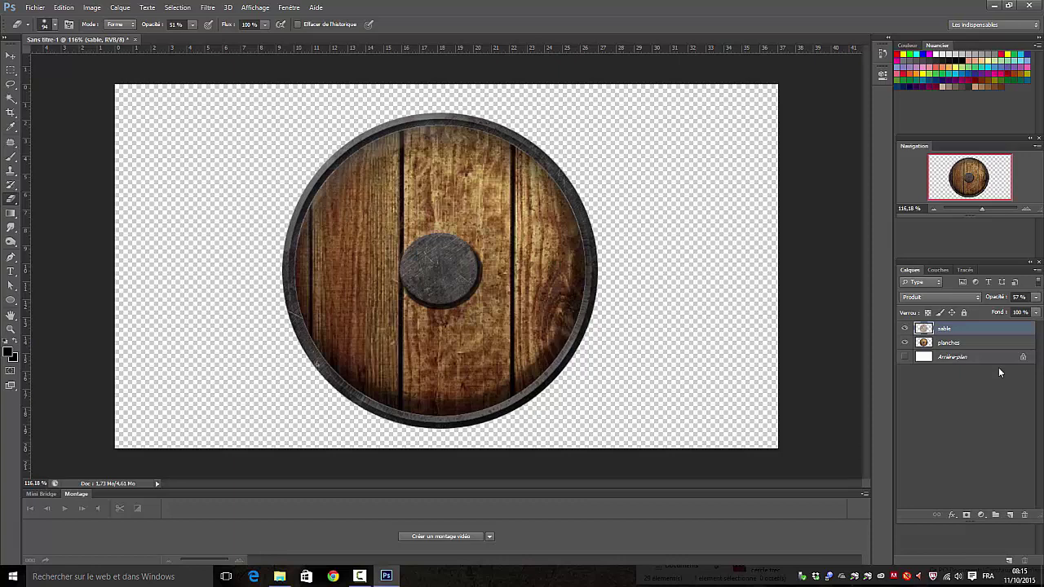
Show the white Arrière-plan layer and make planches the active layer for styling
click(904, 359)
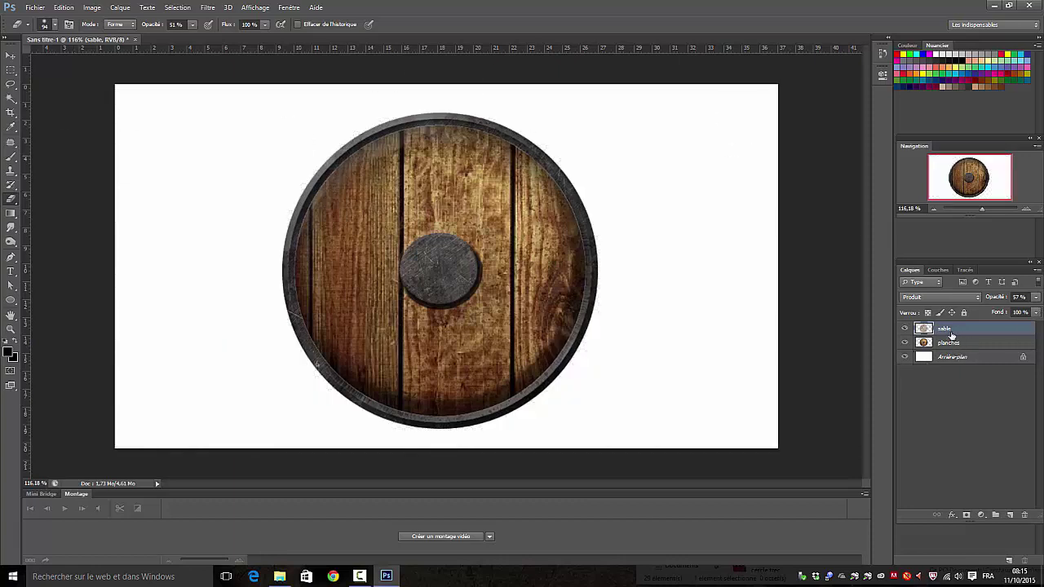
right_click(951, 334)
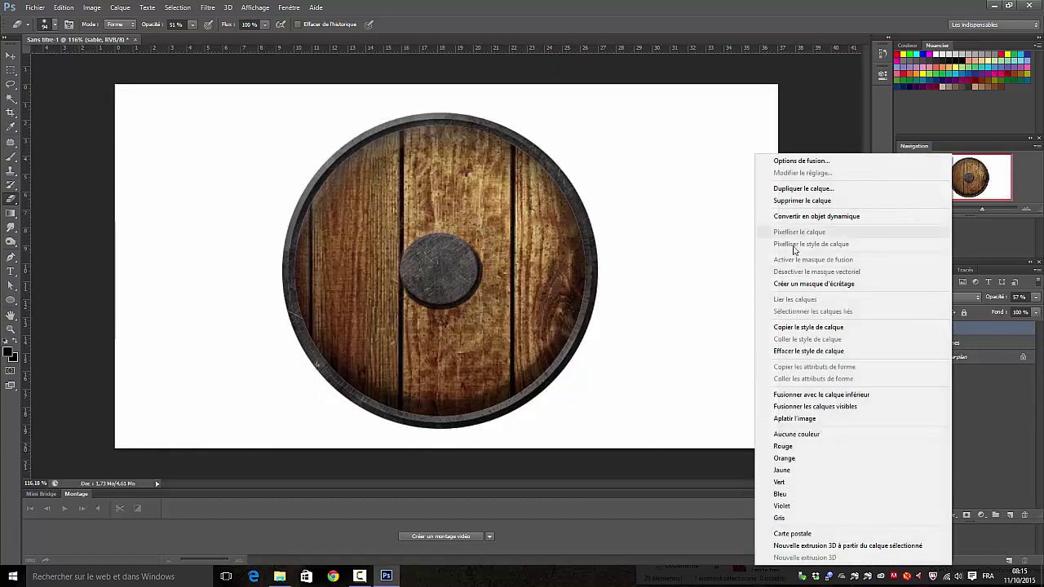
click(966, 326)
click(964, 345)
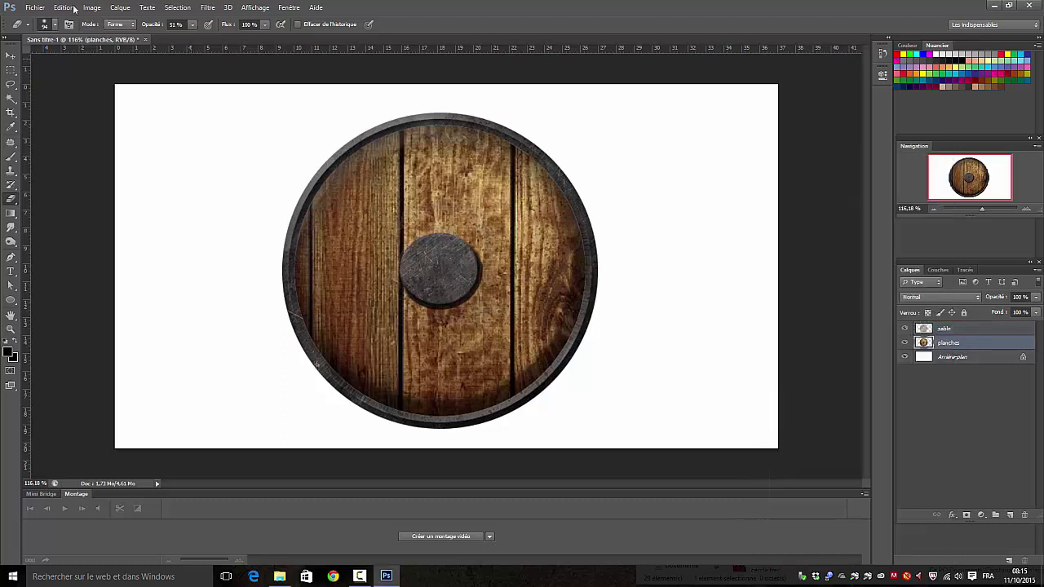
click(121, 8)
mouse_move(139, 66)
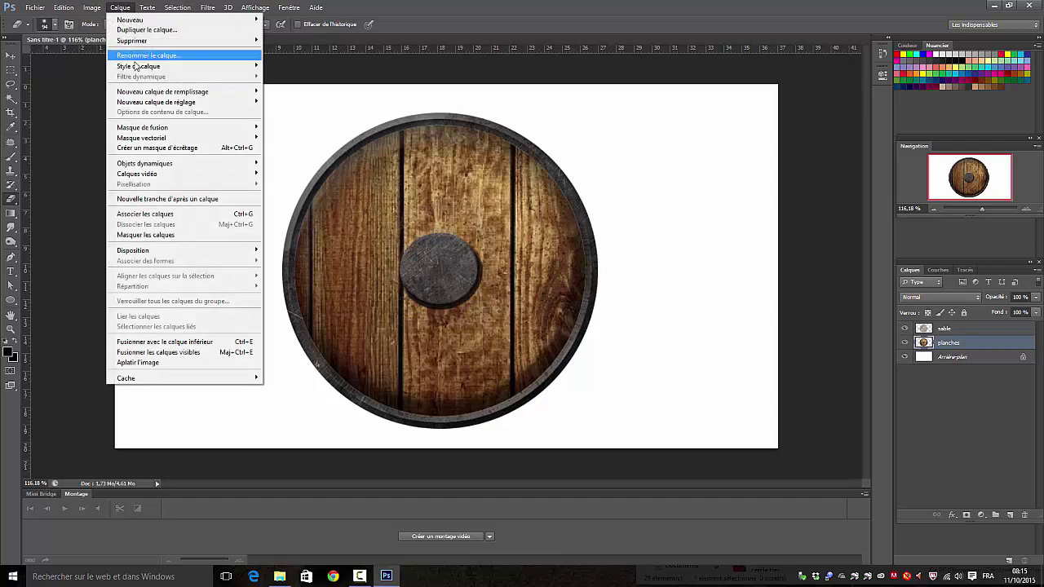
Add a lighter drop shadow with 37 px distance and 49 px size, outer glow off
click(293, 164)
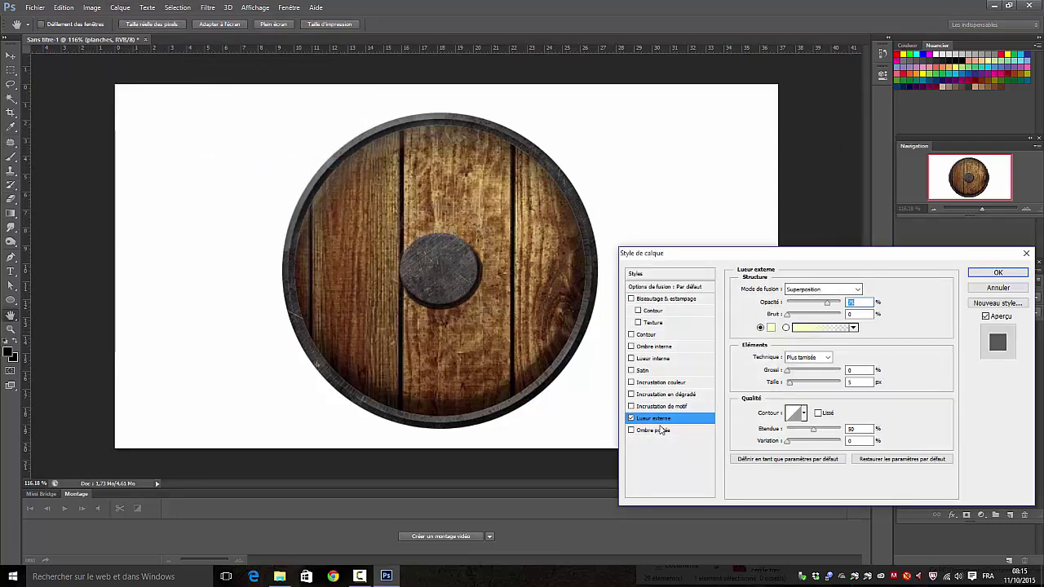
click(643, 431)
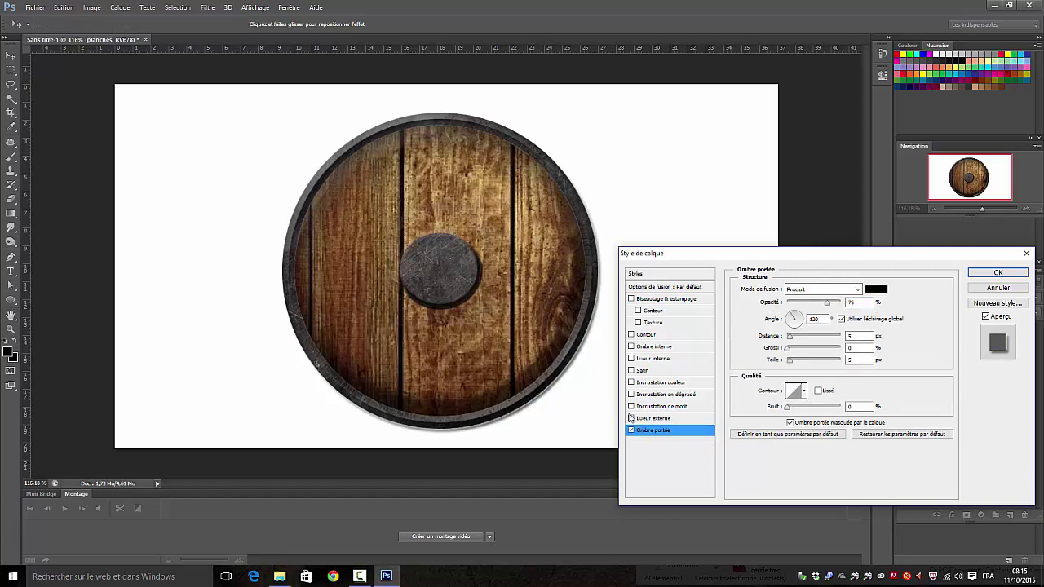
click(630, 419)
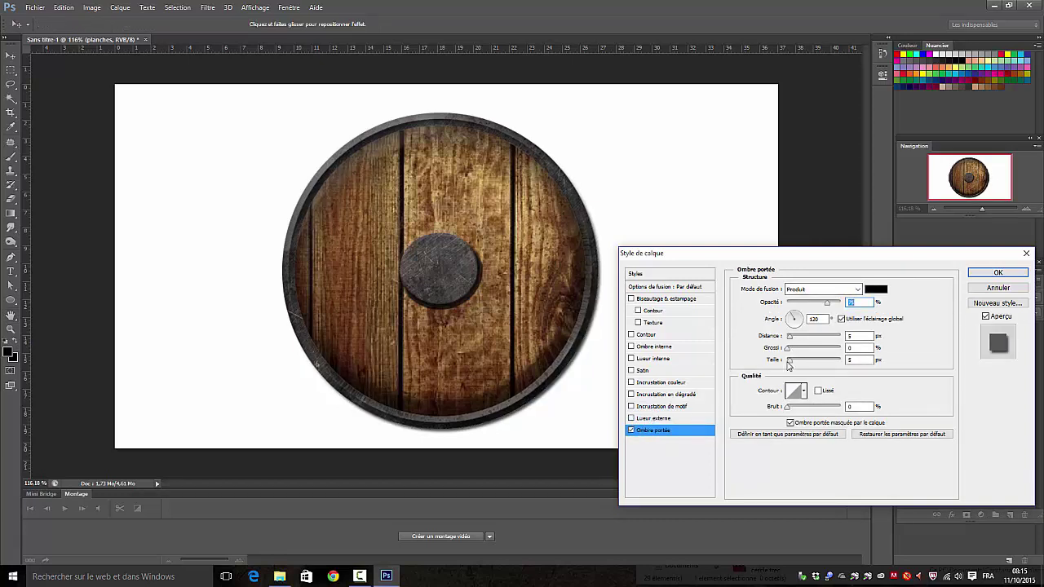
drag(790, 359, 806, 336)
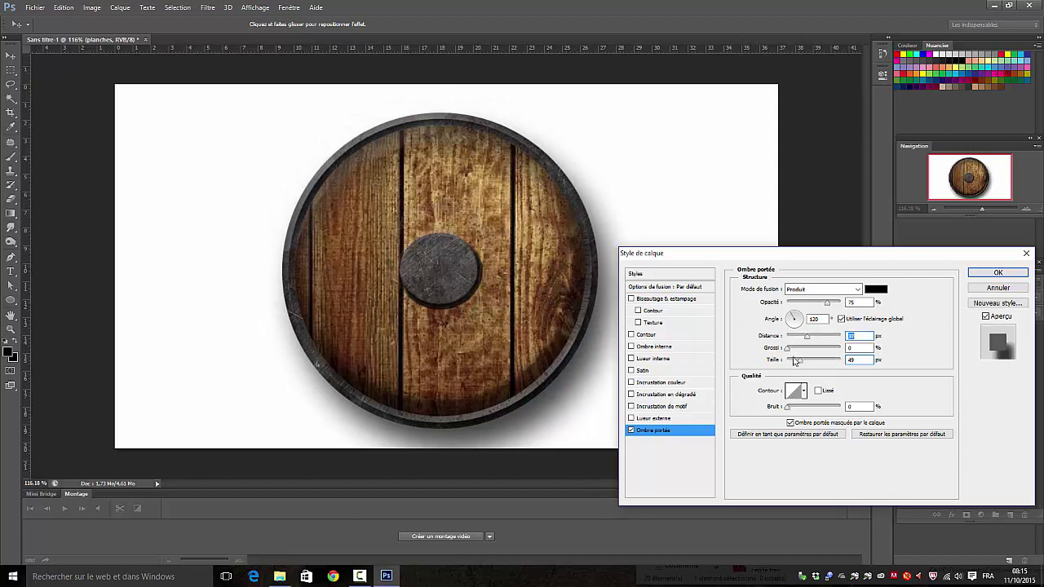
drag(826, 303, 818, 302)
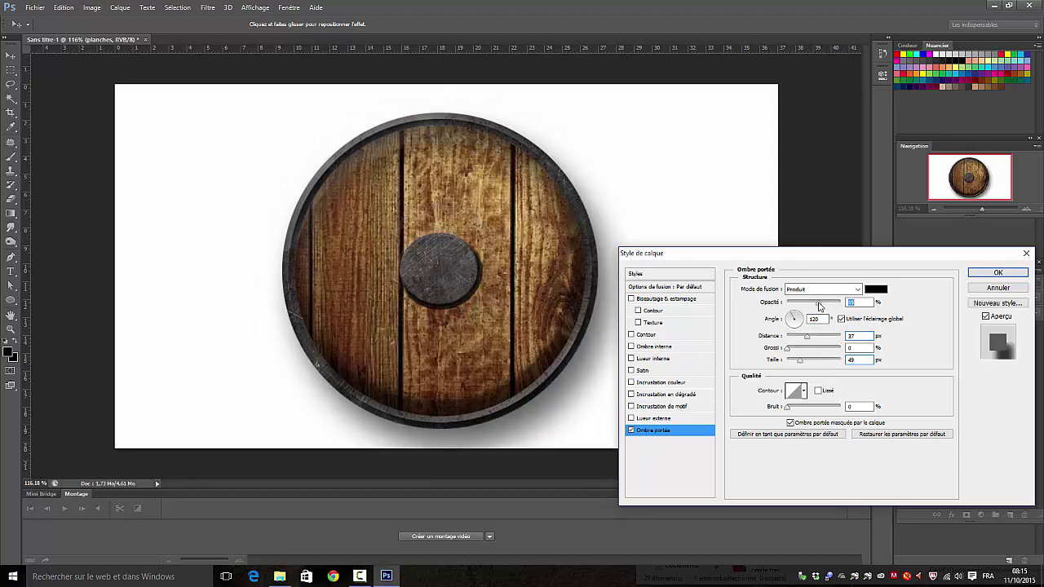
click(997, 272)
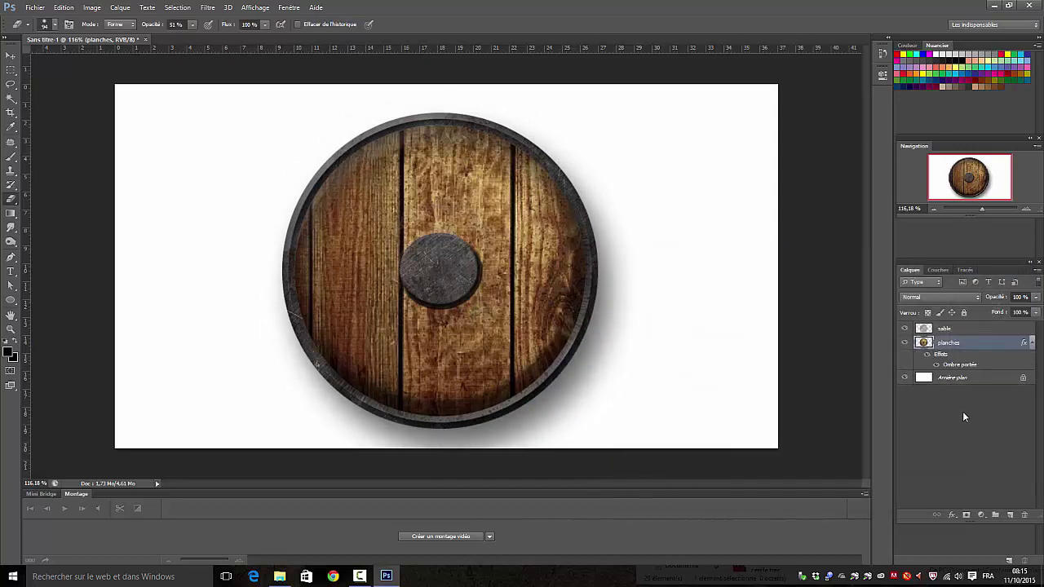